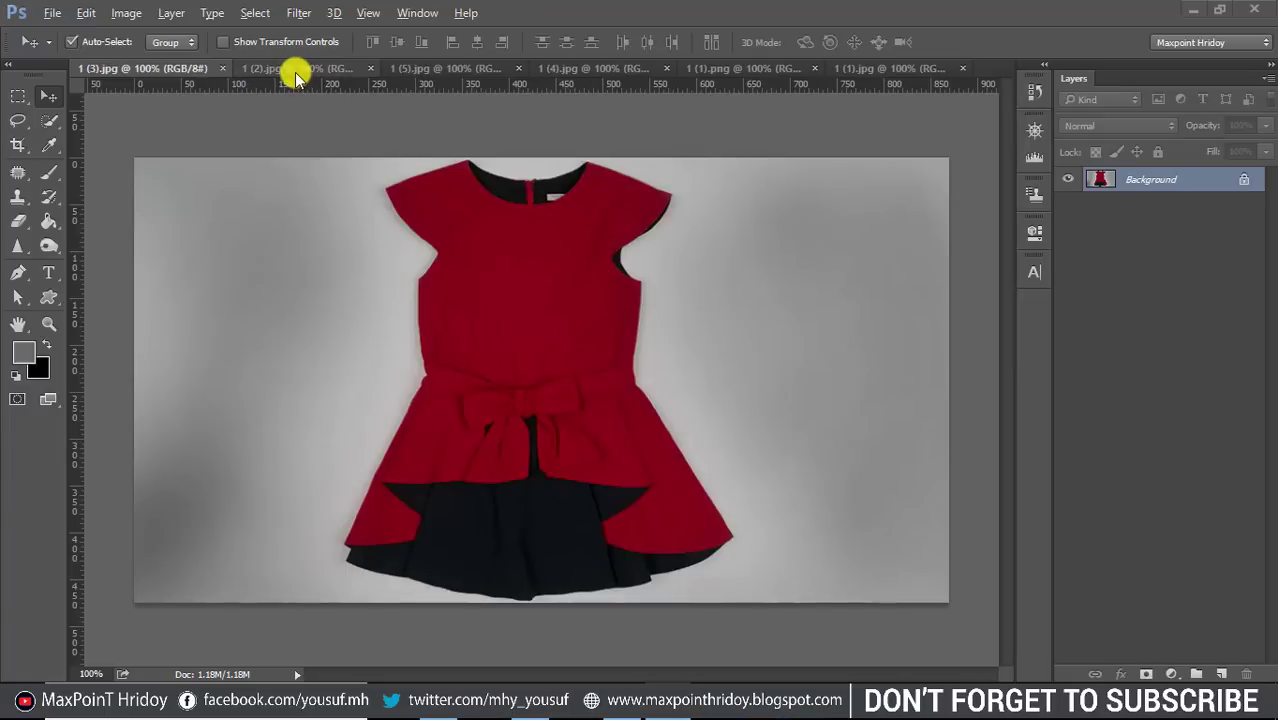
# - Preview the sunglasses, necklace, pendant, bracelet and lotion tube photos in turn
pyautogui.click(296, 70)
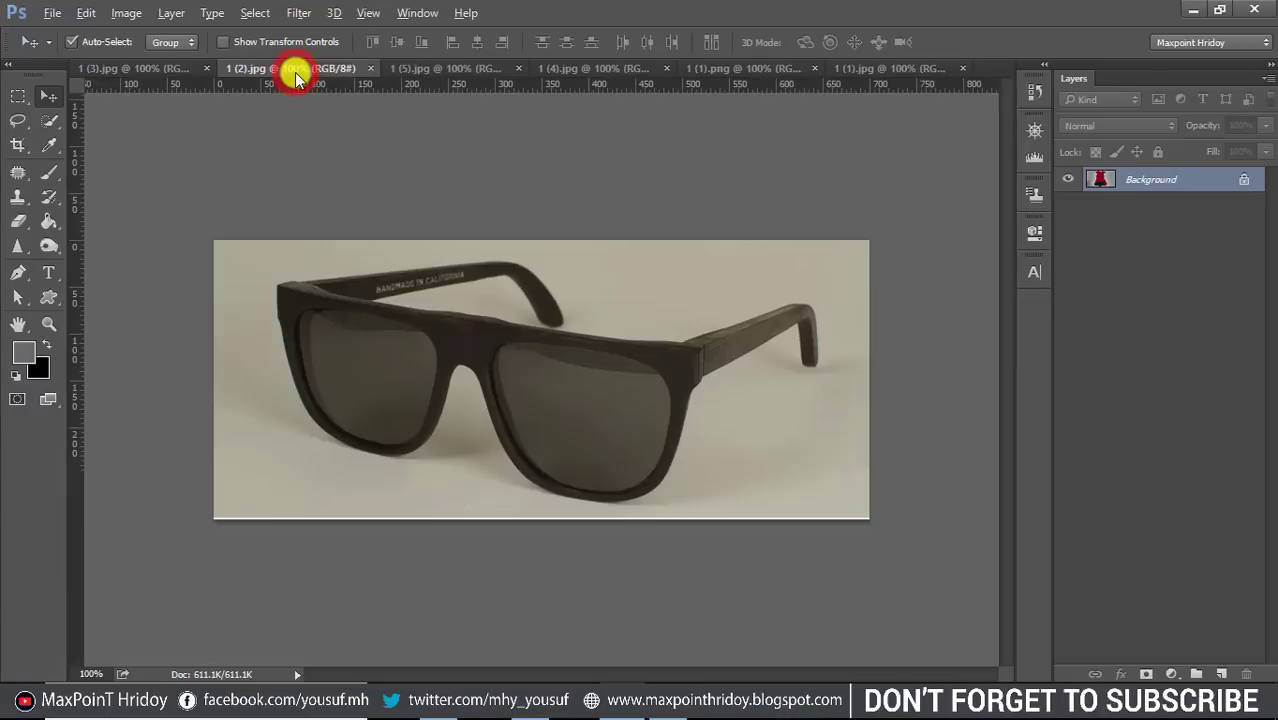
pyautogui.click(441, 70)
pyautogui.click(567, 63)
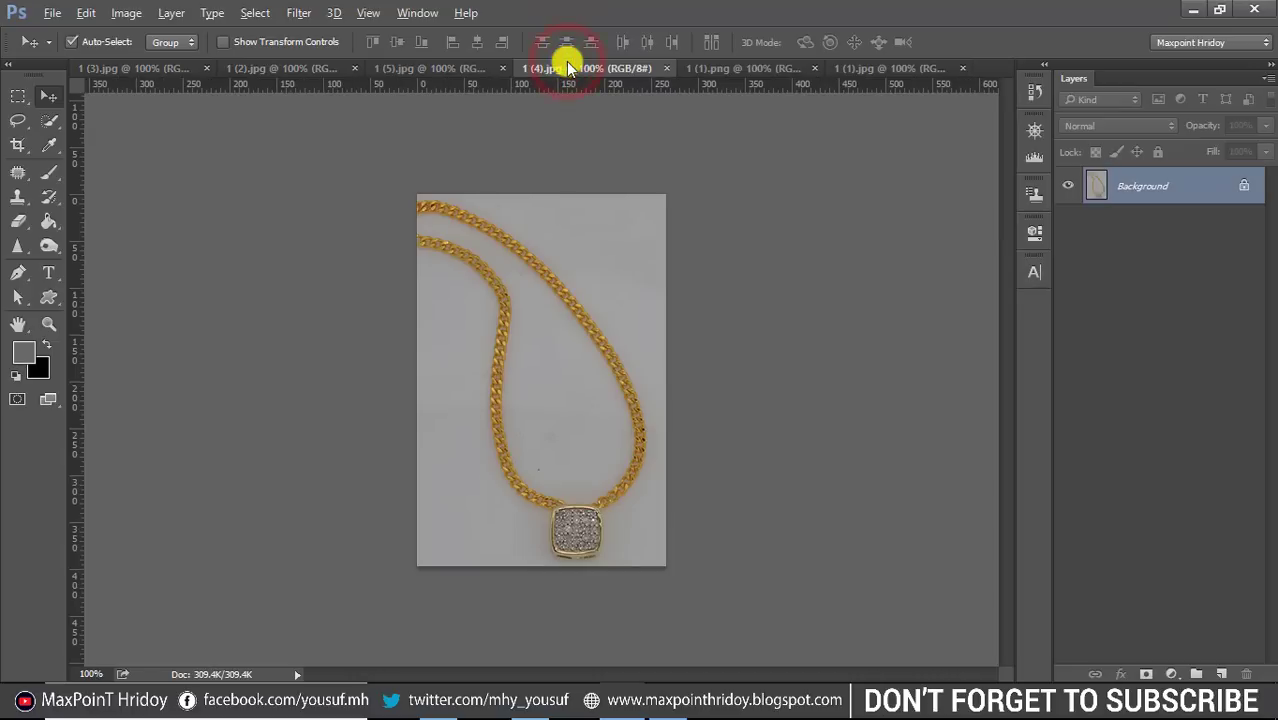
pyautogui.click(729, 66)
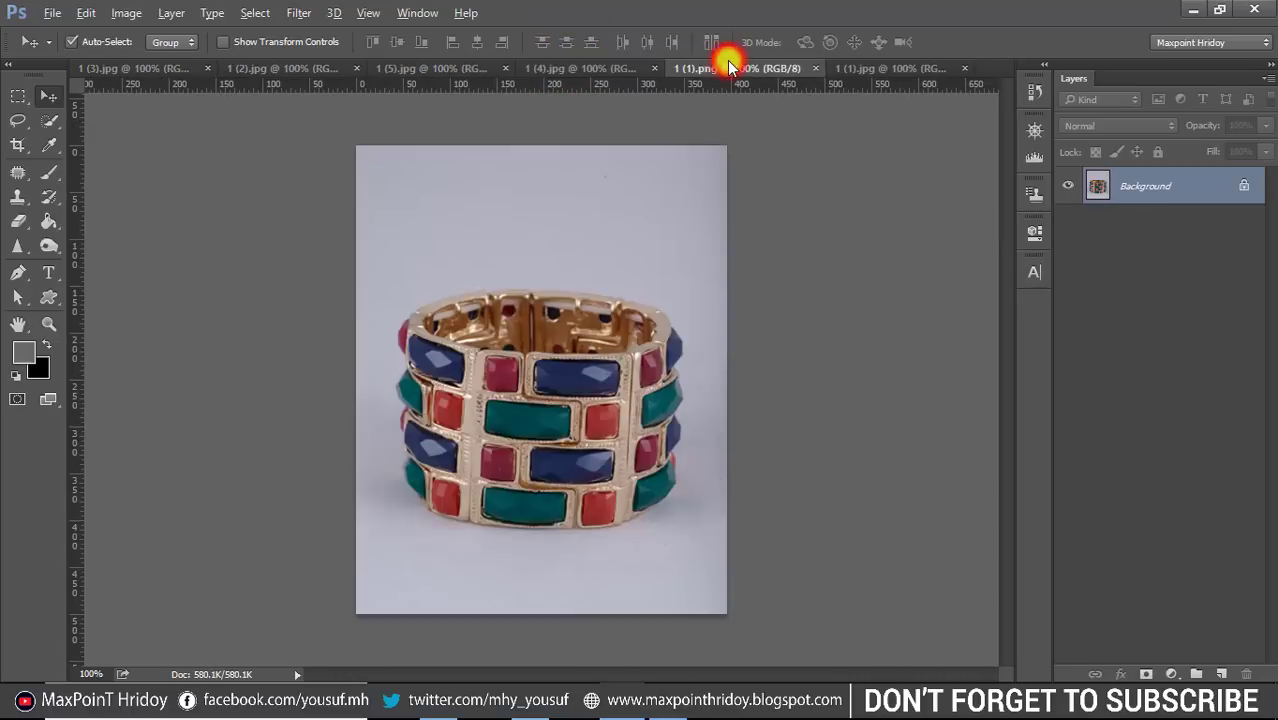
pyautogui.click(873, 65)
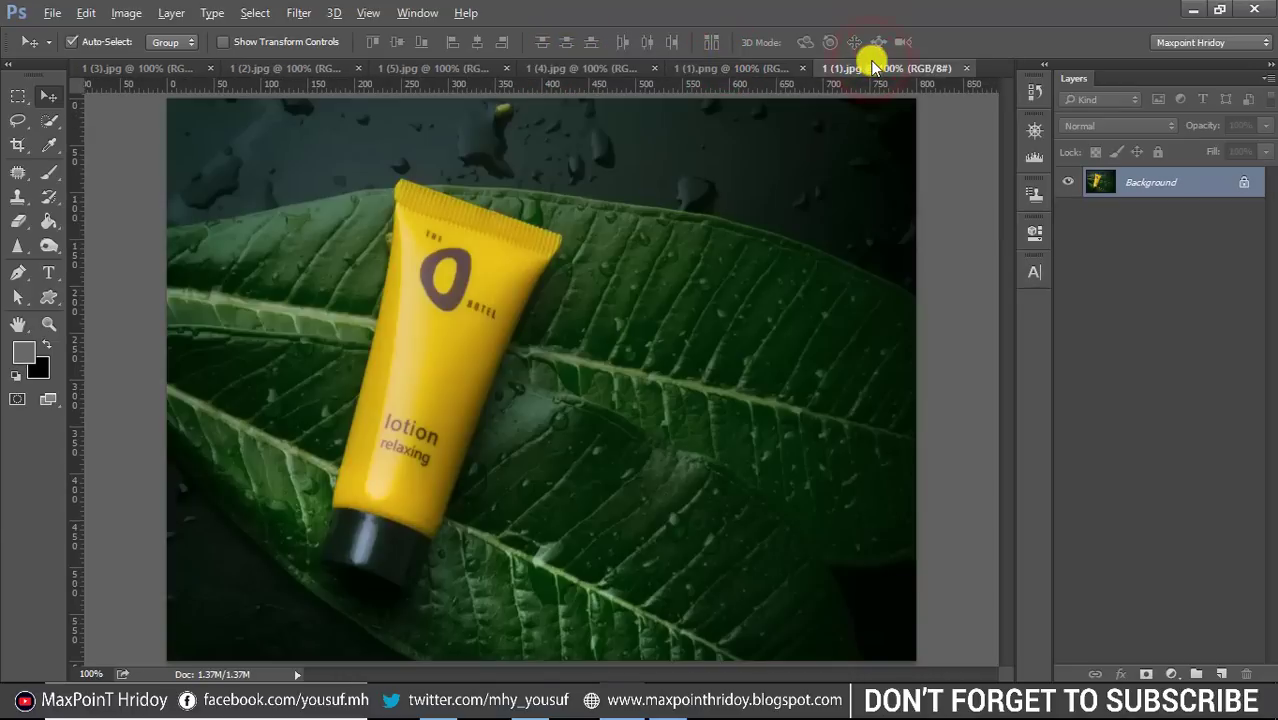
# - On the red dress photo, select the grey background with the Quick Selection tool in Add mode
pyautogui.click(133, 65)
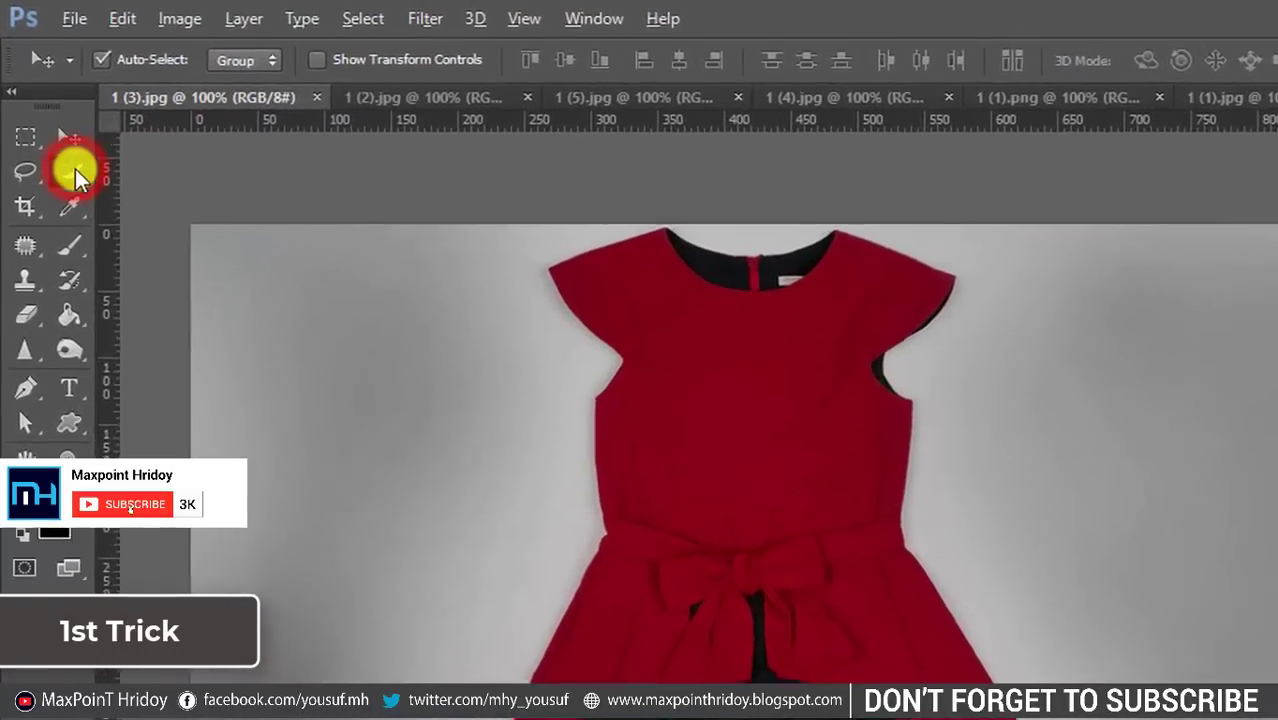
pyautogui.click(75, 170)
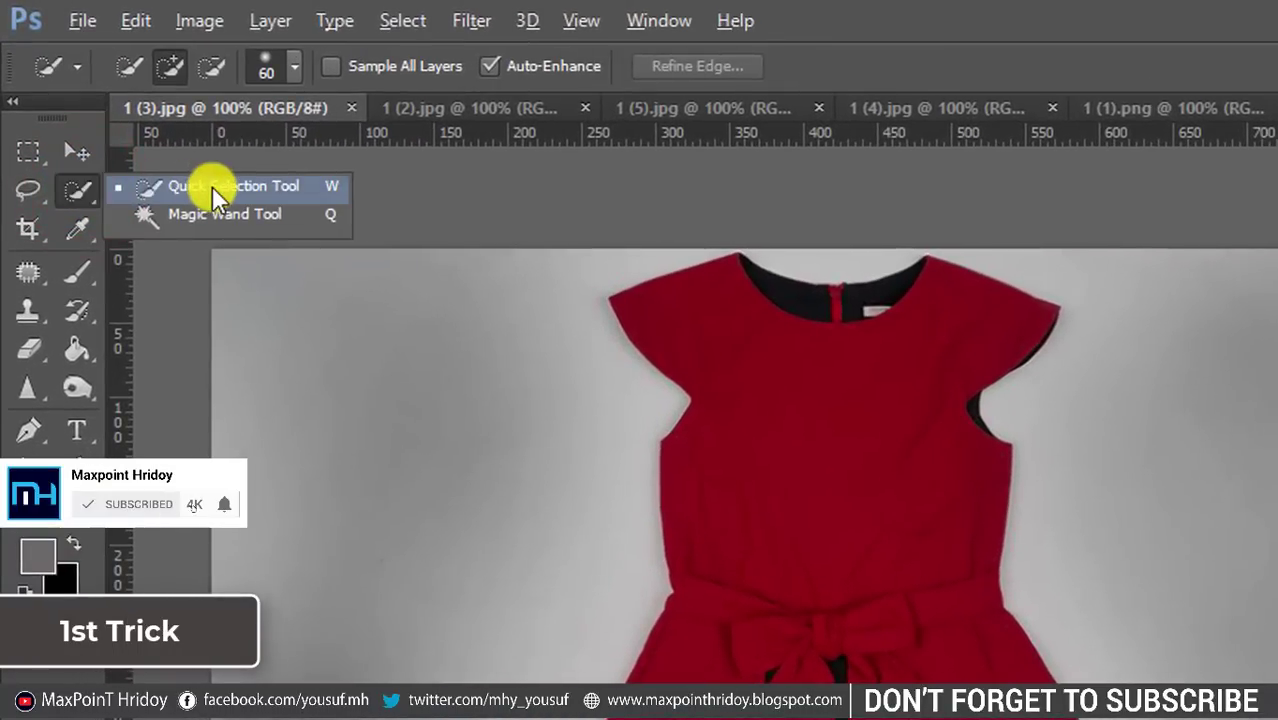
pyautogui.click(212, 186)
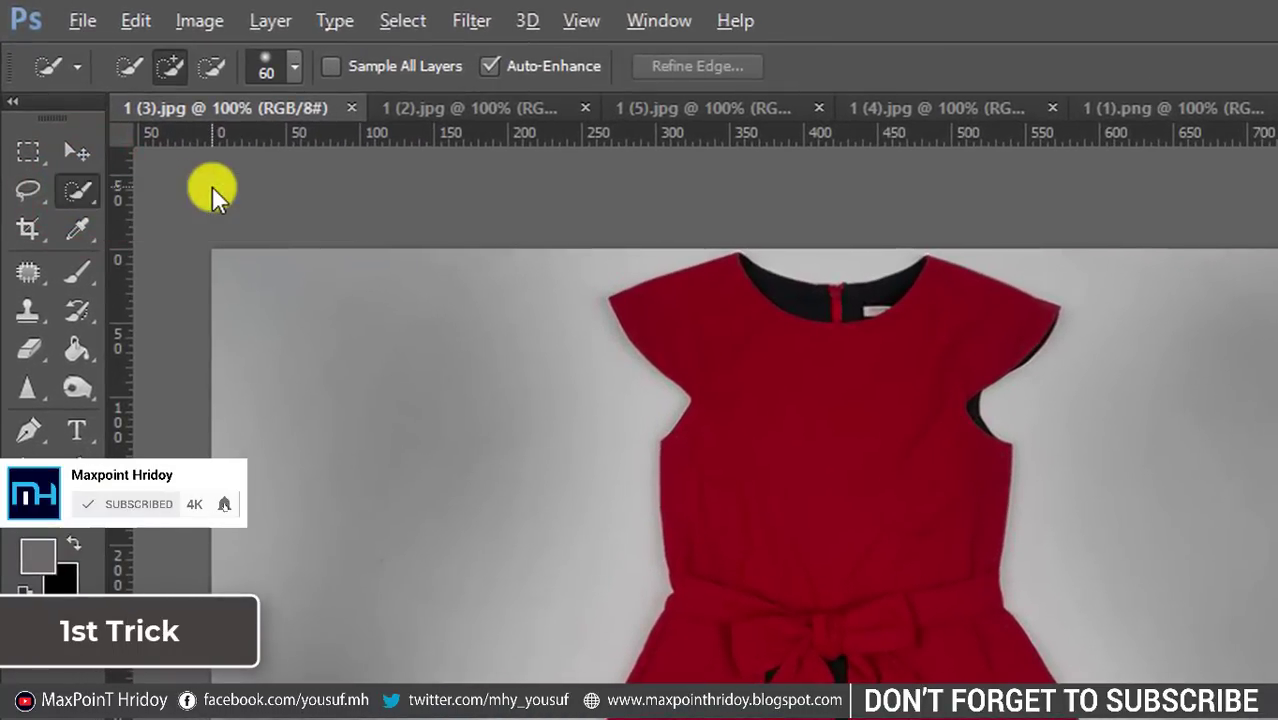
pyautogui.click(166, 66)
pyautogui.moveTo(351, 288); pyautogui.dragTo(299, 533)
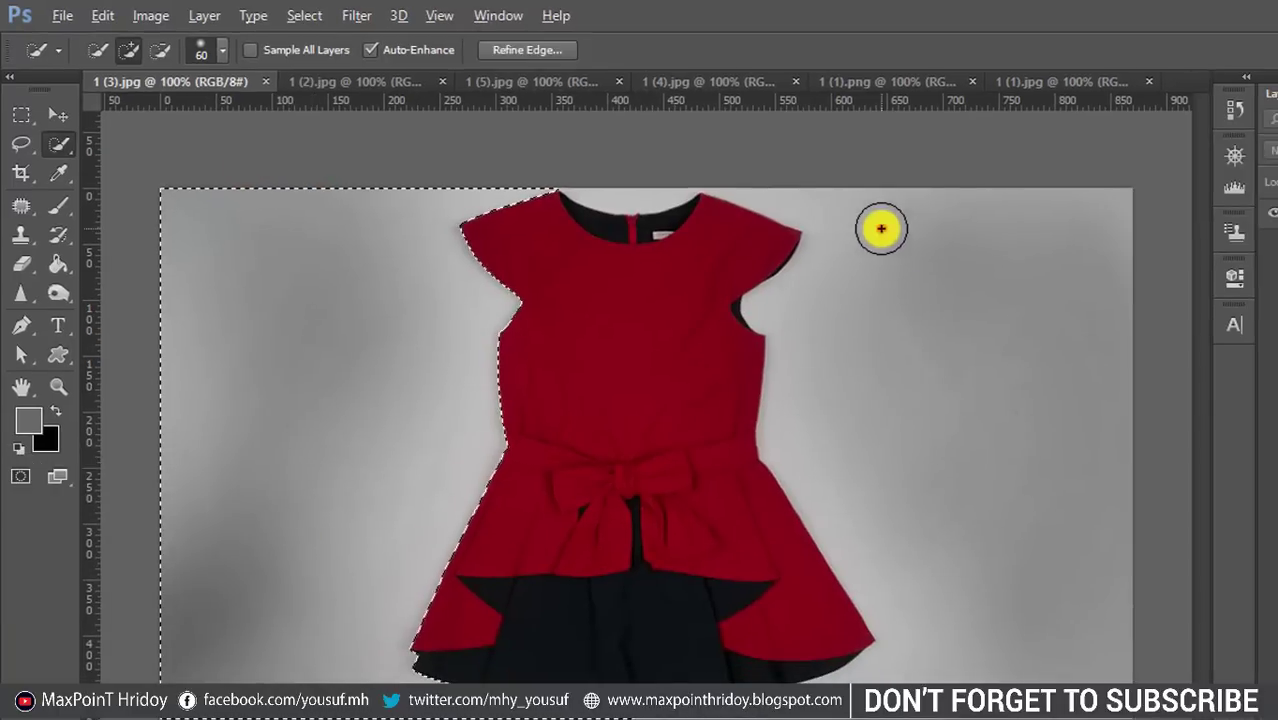
pyautogui.click(879, 222)
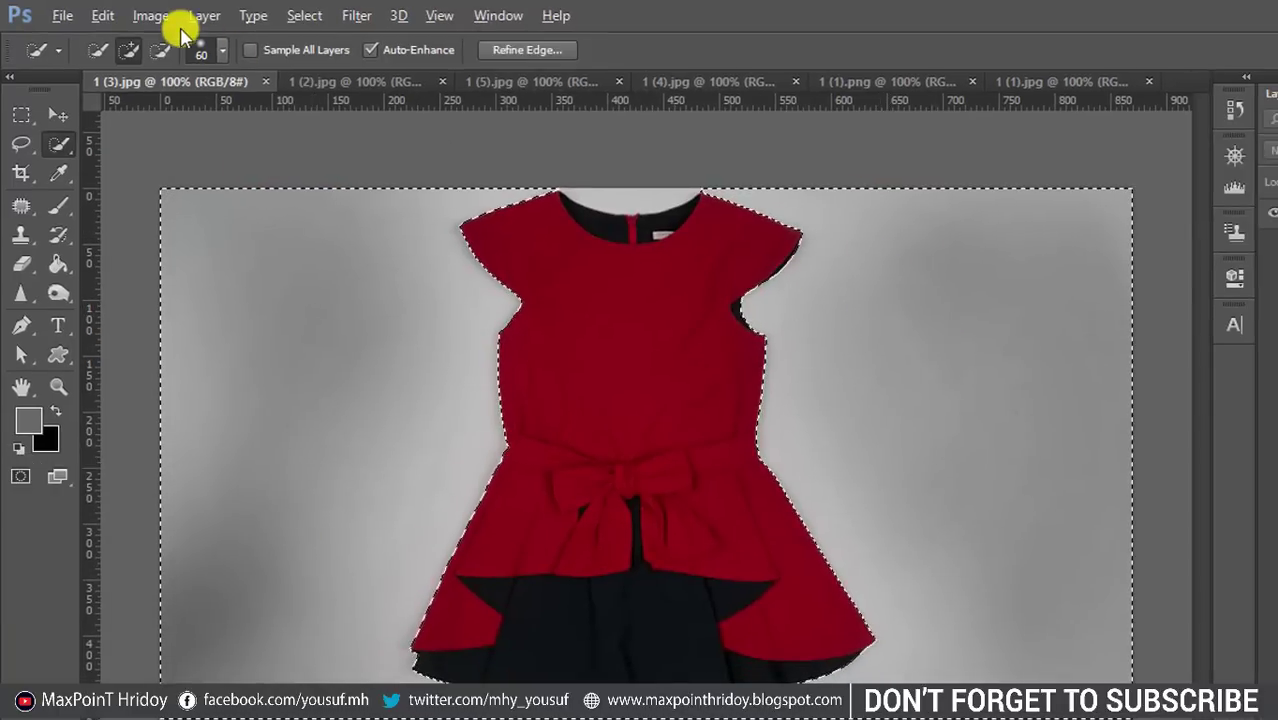
# - With a 23 px brush, add the neckline background and zoom in on the right armhole
pyautogui.click(214, 50)
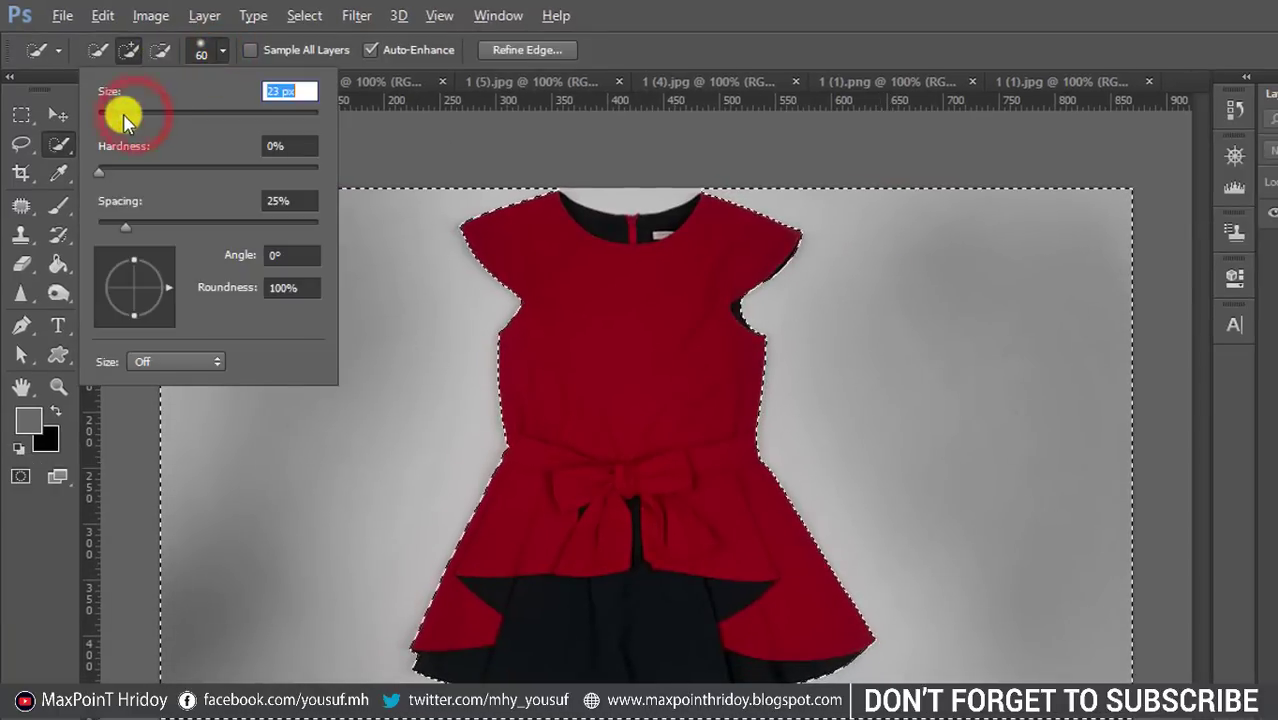
pyautogui.click(634, 10)
pyautogui.click(636, 192)
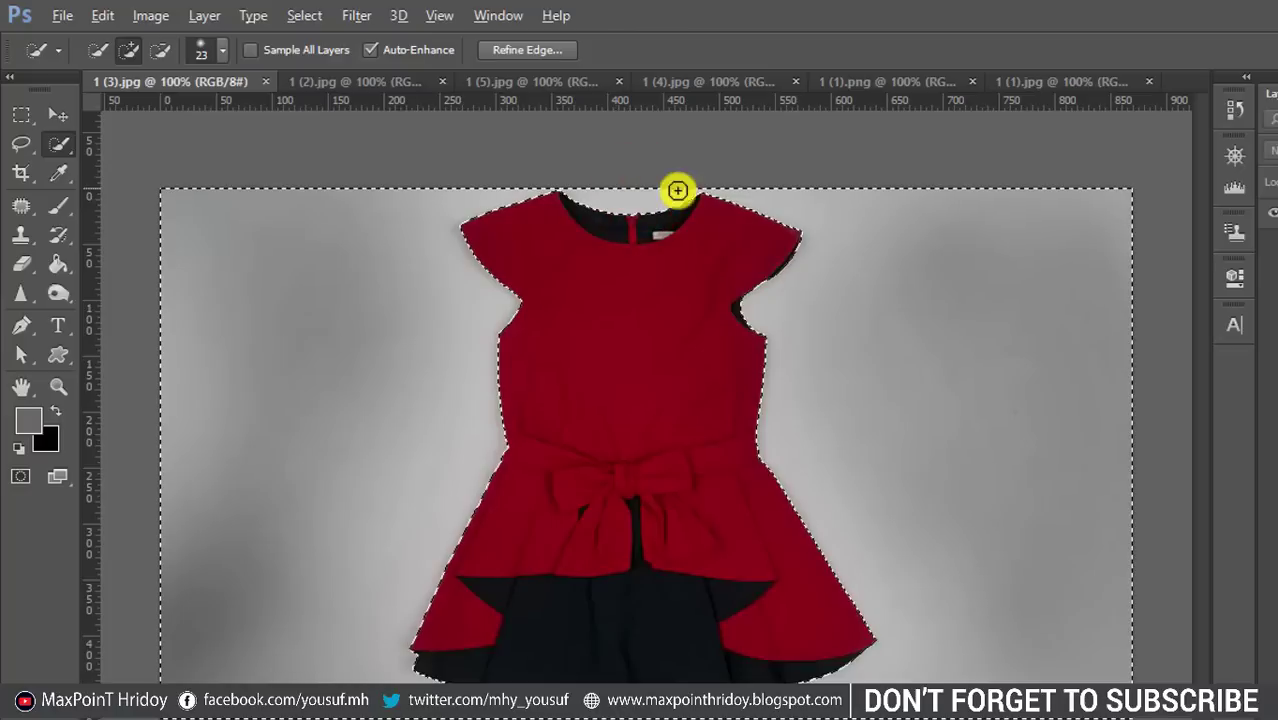
pyautogui.moveTo(650, 582); pyautogui.dragTo(655, 317)
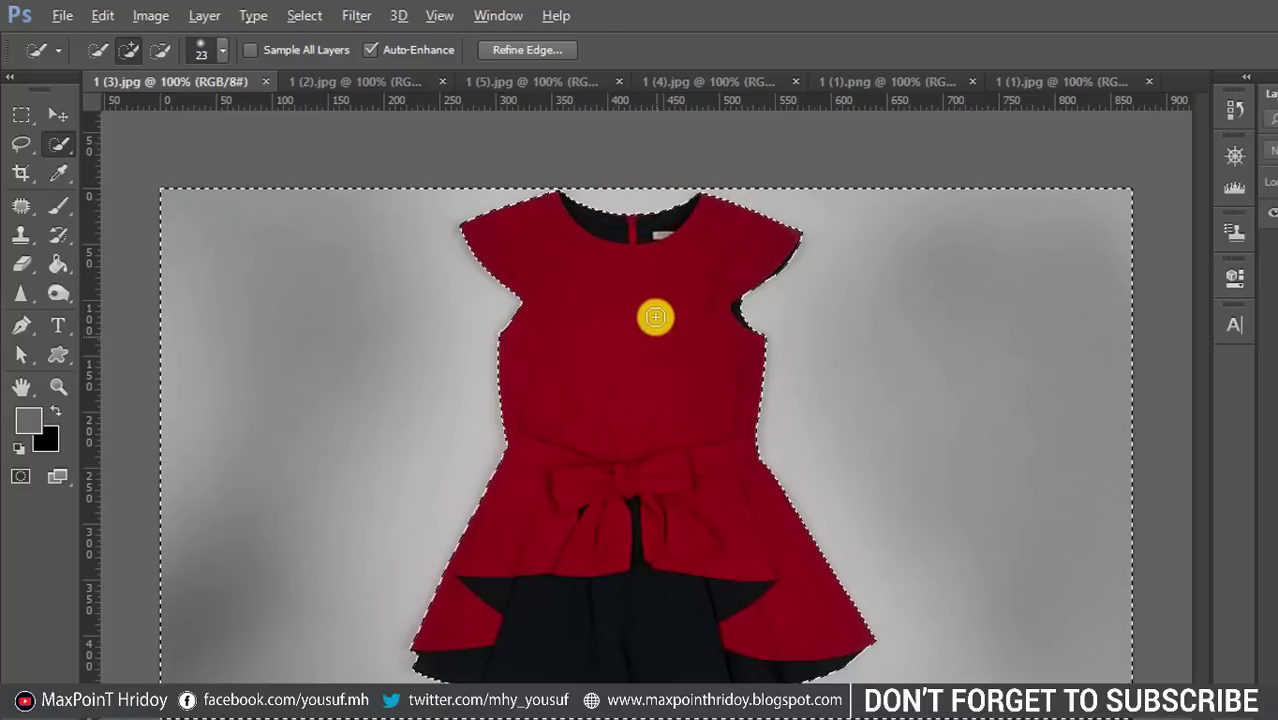
pyautogui.click(756, 334)
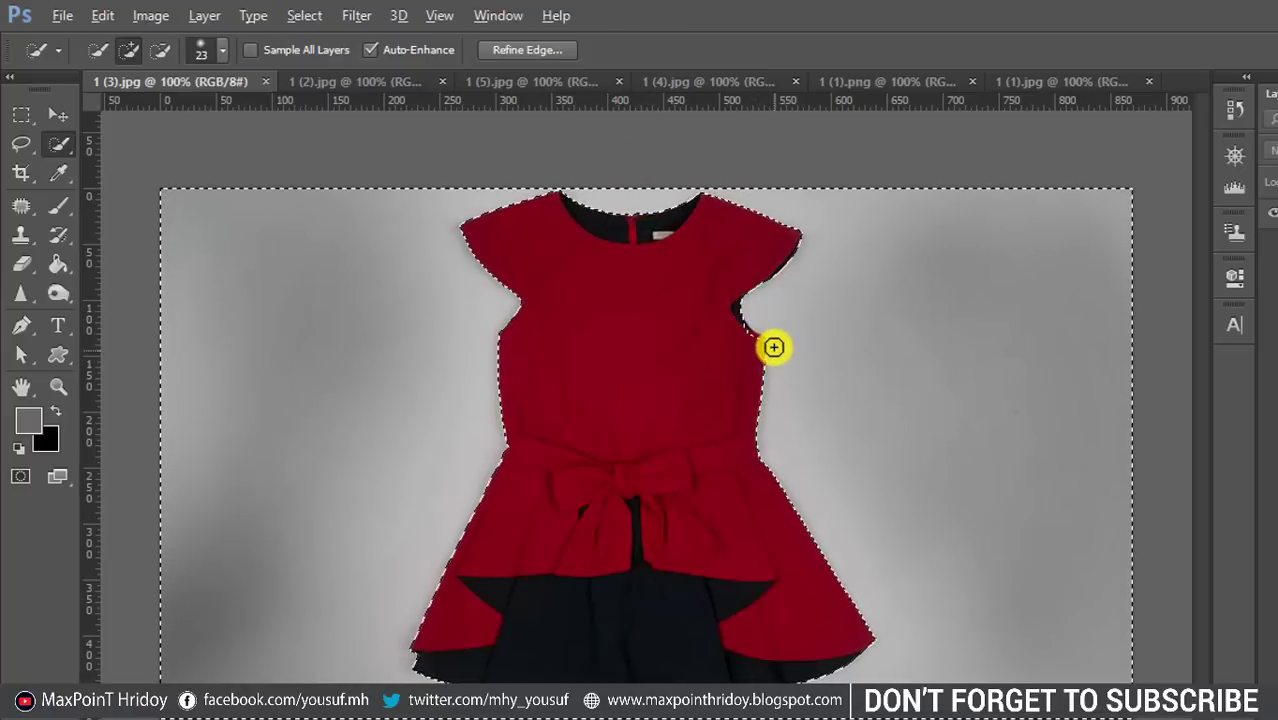
pyautogui.moveTo(756, 337); pyautogui.dragTo(836, 385)
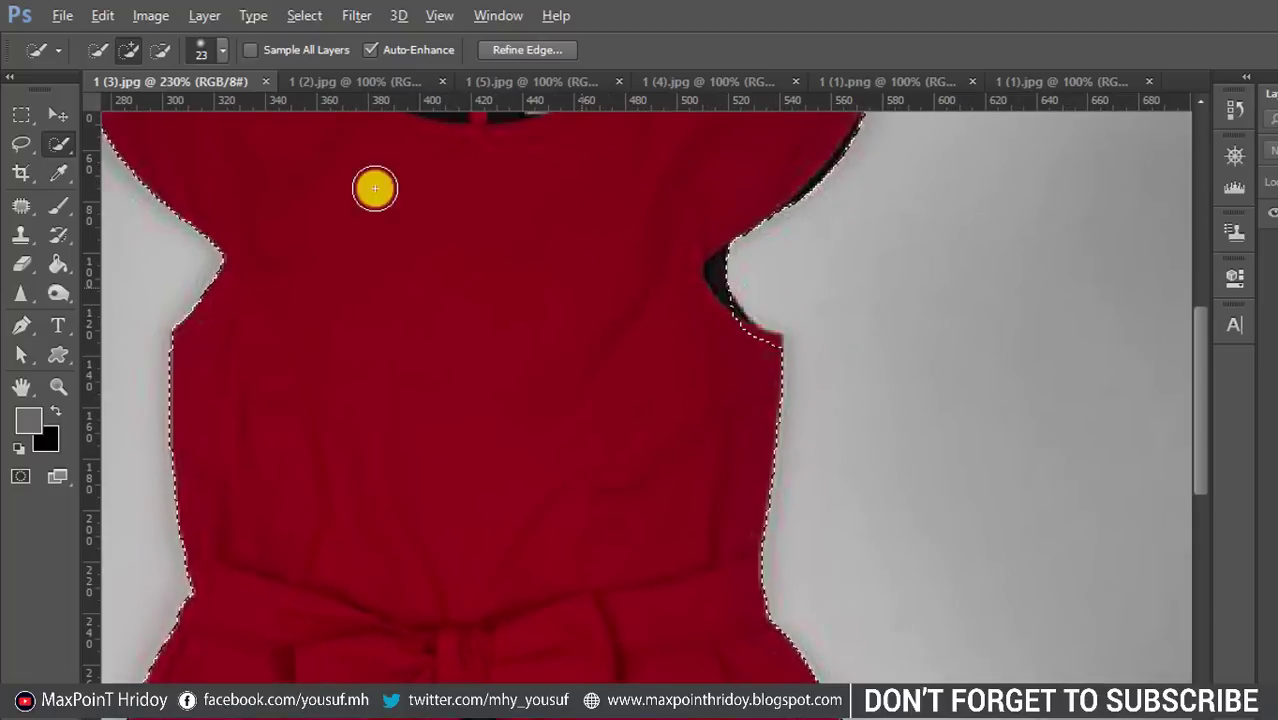
# - Subtract stray selection at the right armhole with a 9 px brush, then zoom out
pyautogui.click(159, 51)
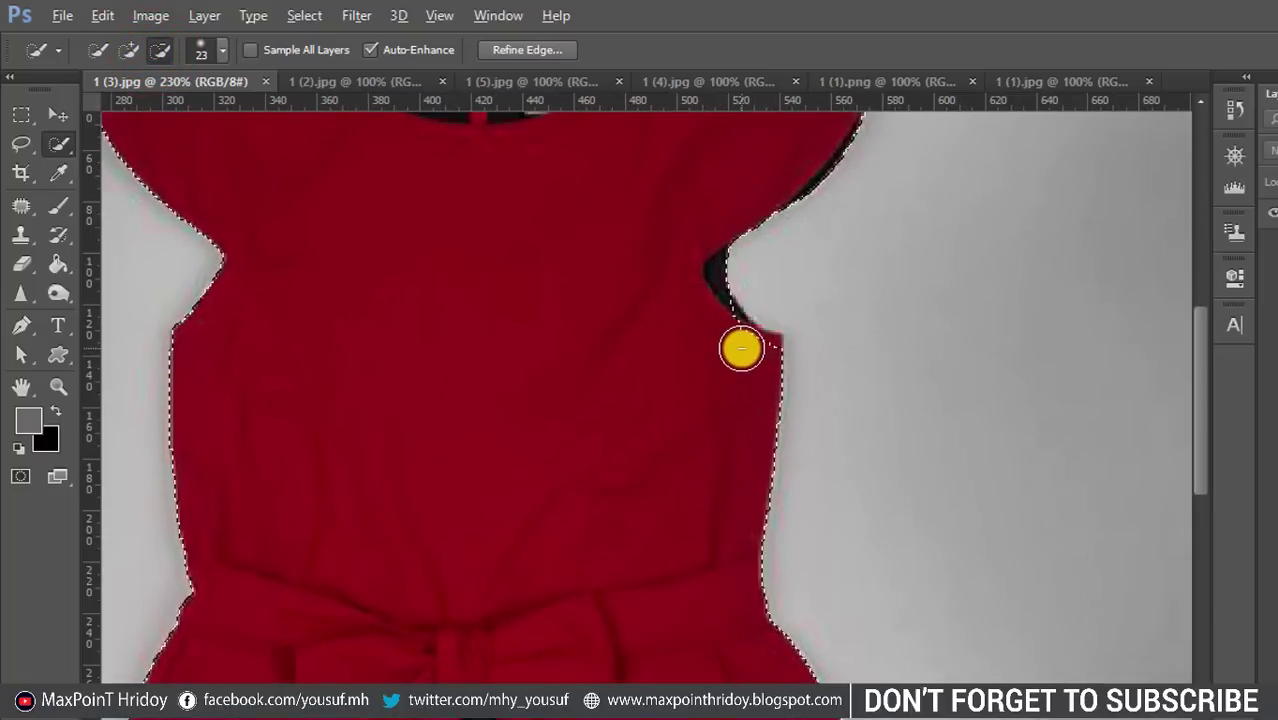
pyautogui.moveTo(755, 355)
pyautogui.mouseDown()
pyautogui.moveTo(760, 308)
pyautogui.moveTo(762, 342)
pyautogui.mouseUp()
pyautogui.click(128, 49)
pyautogui.click(159, 49)
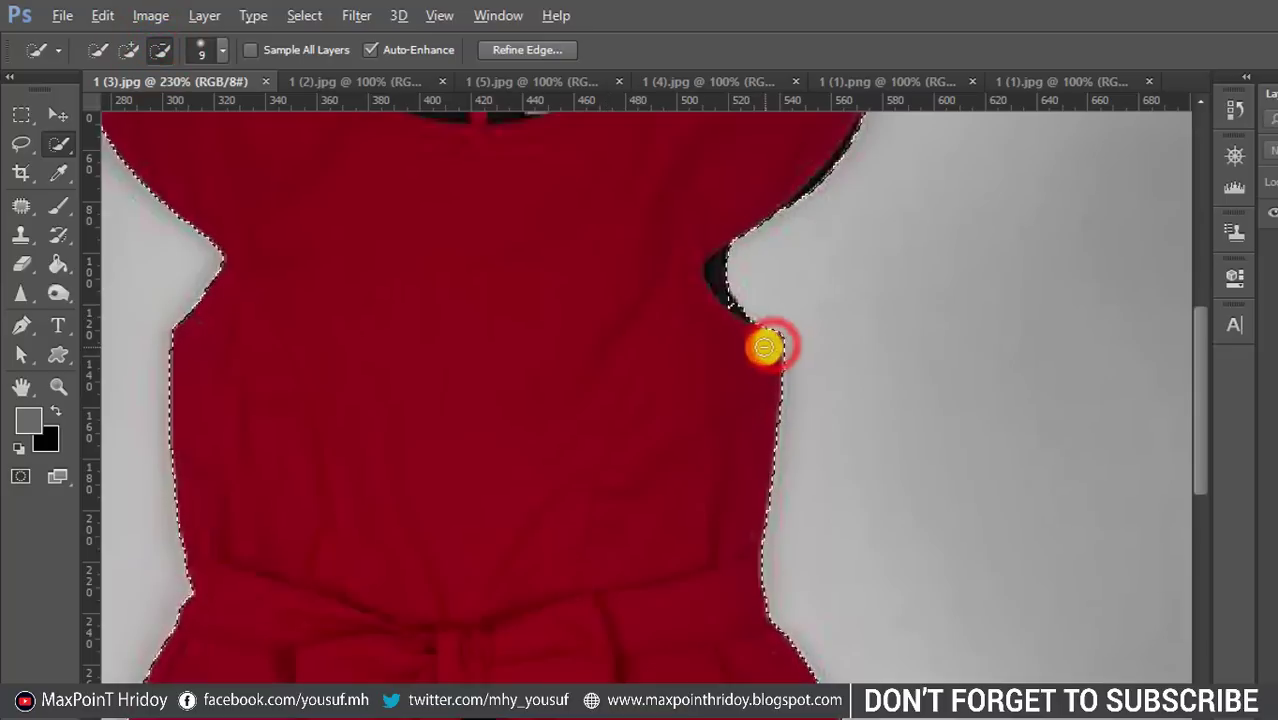
pyautogui.press('[')
pyautogui.press('[')
pyautogui.press('[')
pyautogui.click(724, 311)
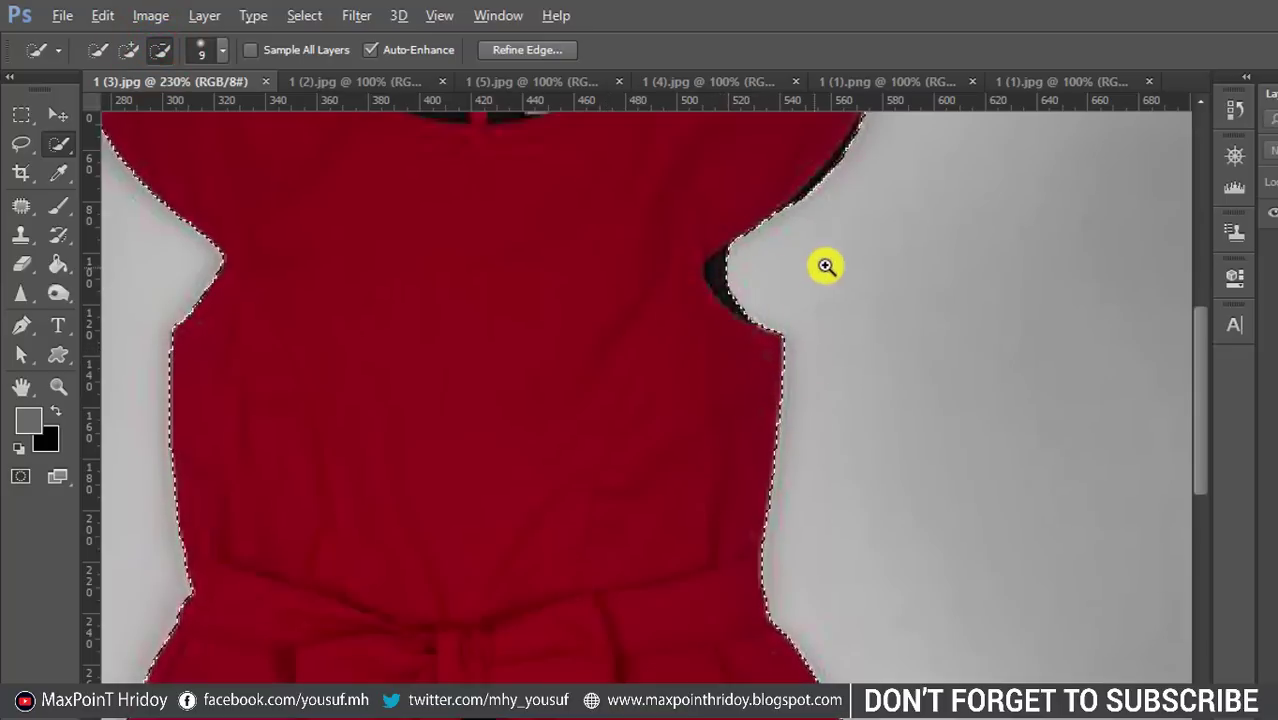
pyautogui.moveTo(826, 265); pyautogui.dragTo(605, 357)
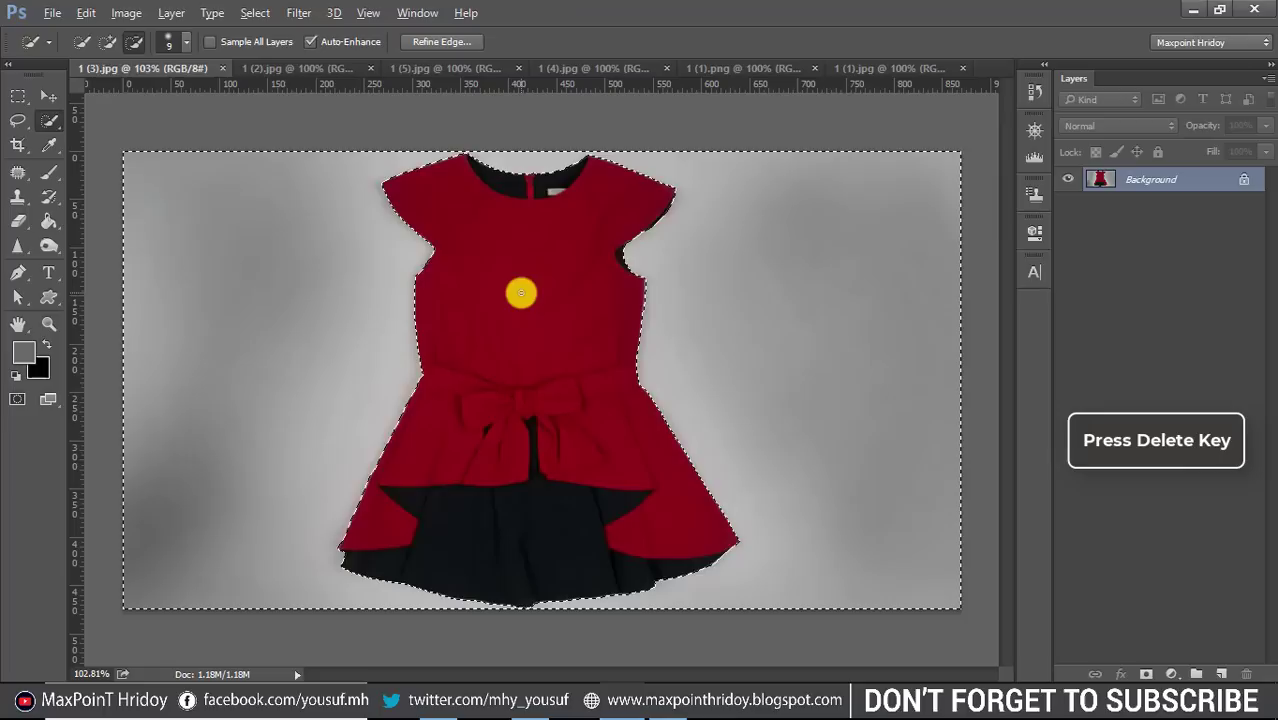
# - Fill the dress's selected background with White at 100% opacity and deselect
pyautogui.press('Delete')
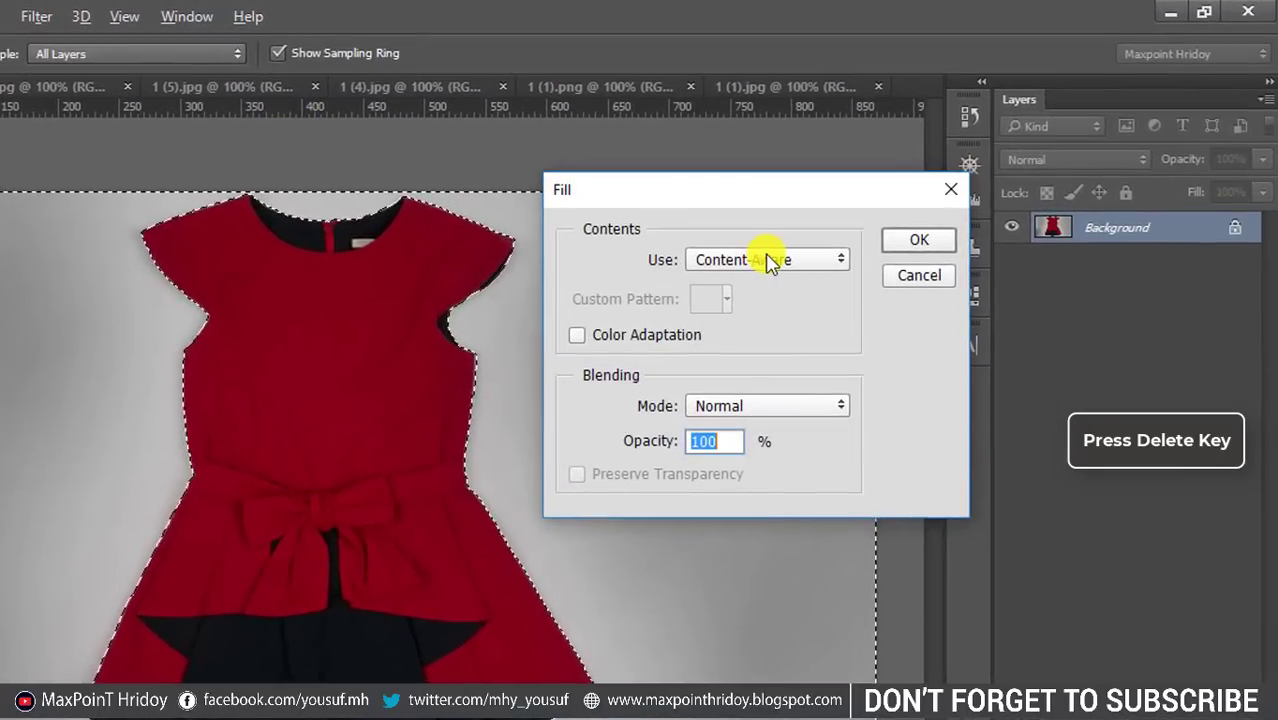
pyautogui.click(767, 258)
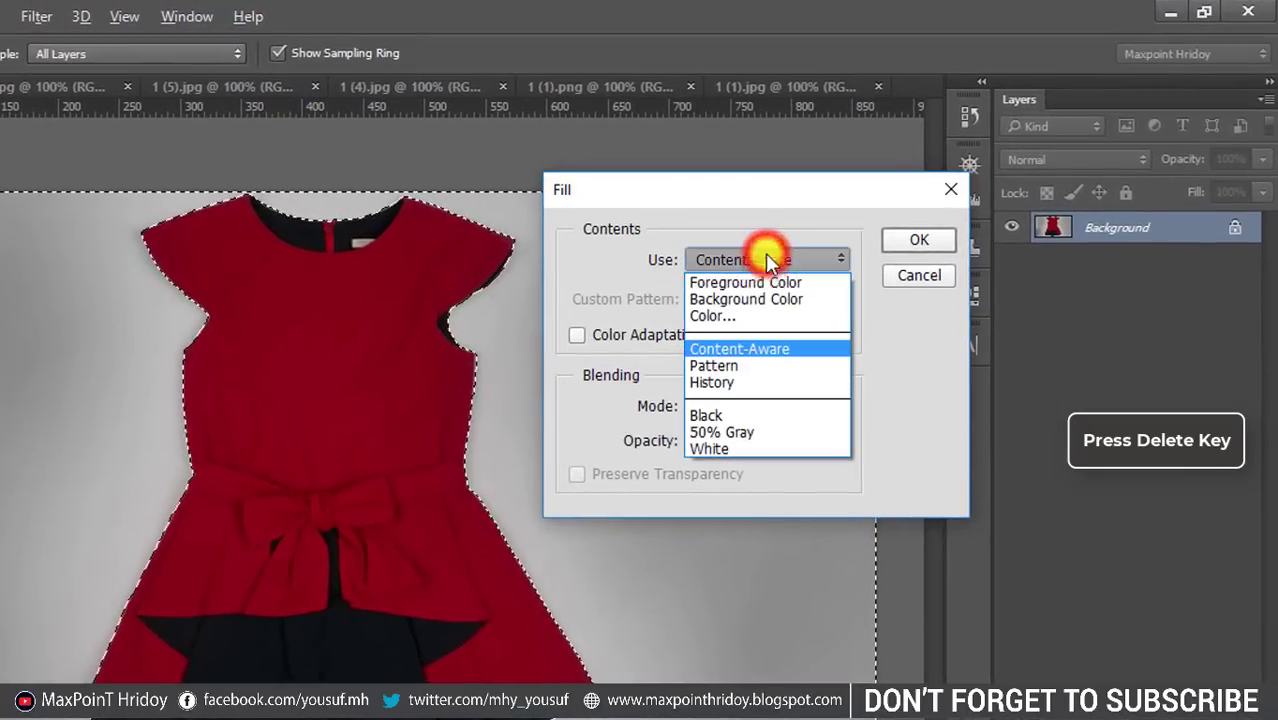
pyautogui.click(762, 447)
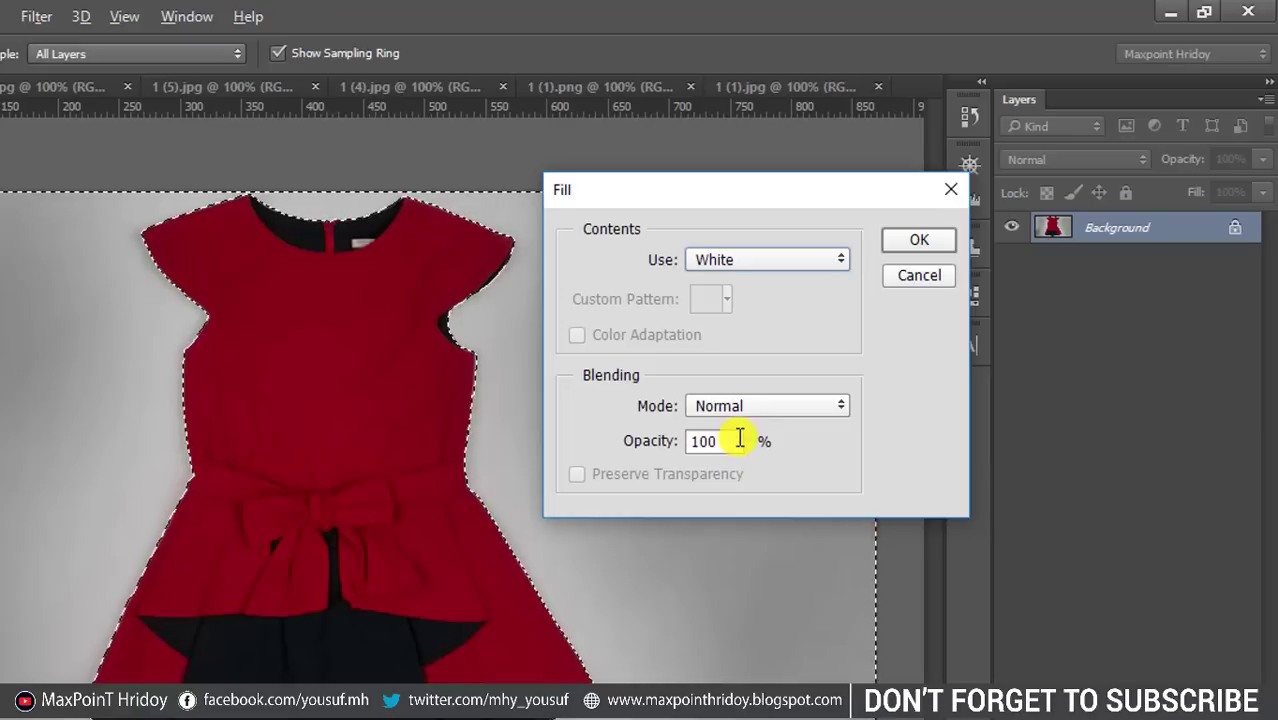
pyautogui.doubleClick(739, 440)
pyautogui.click(914, 242)
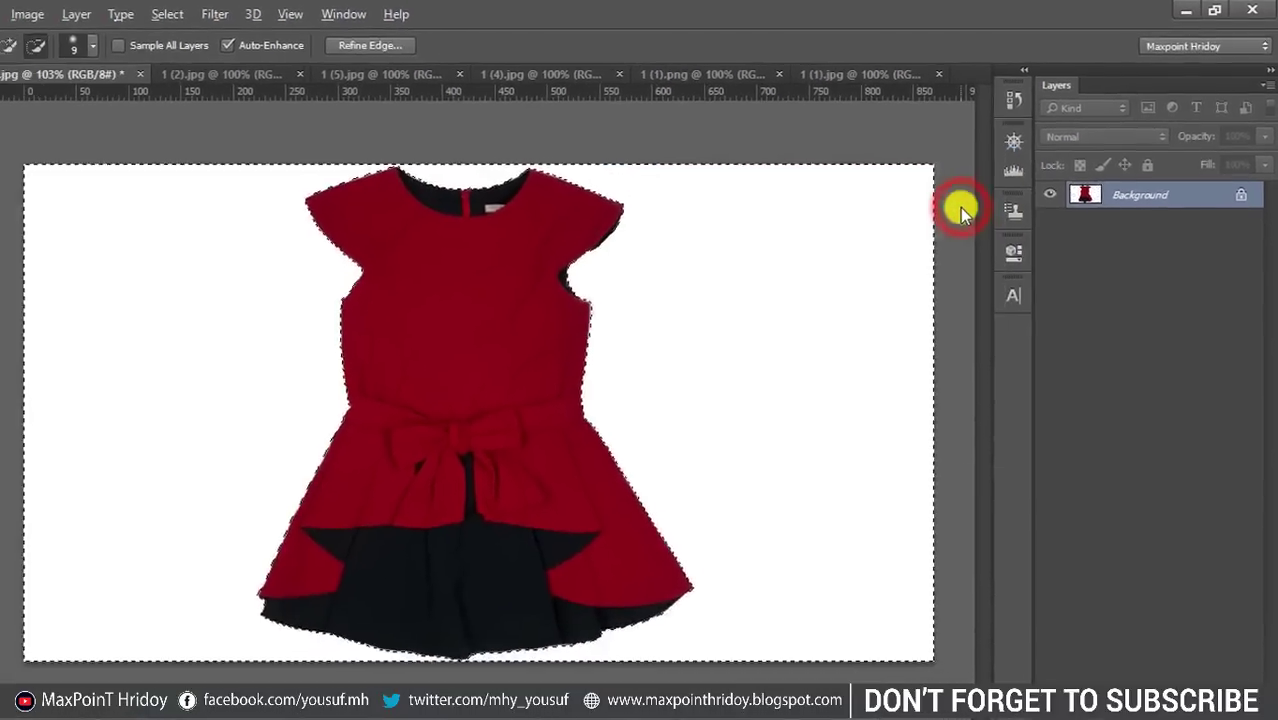
pyautogui.hotkey('ctrl', 'd')
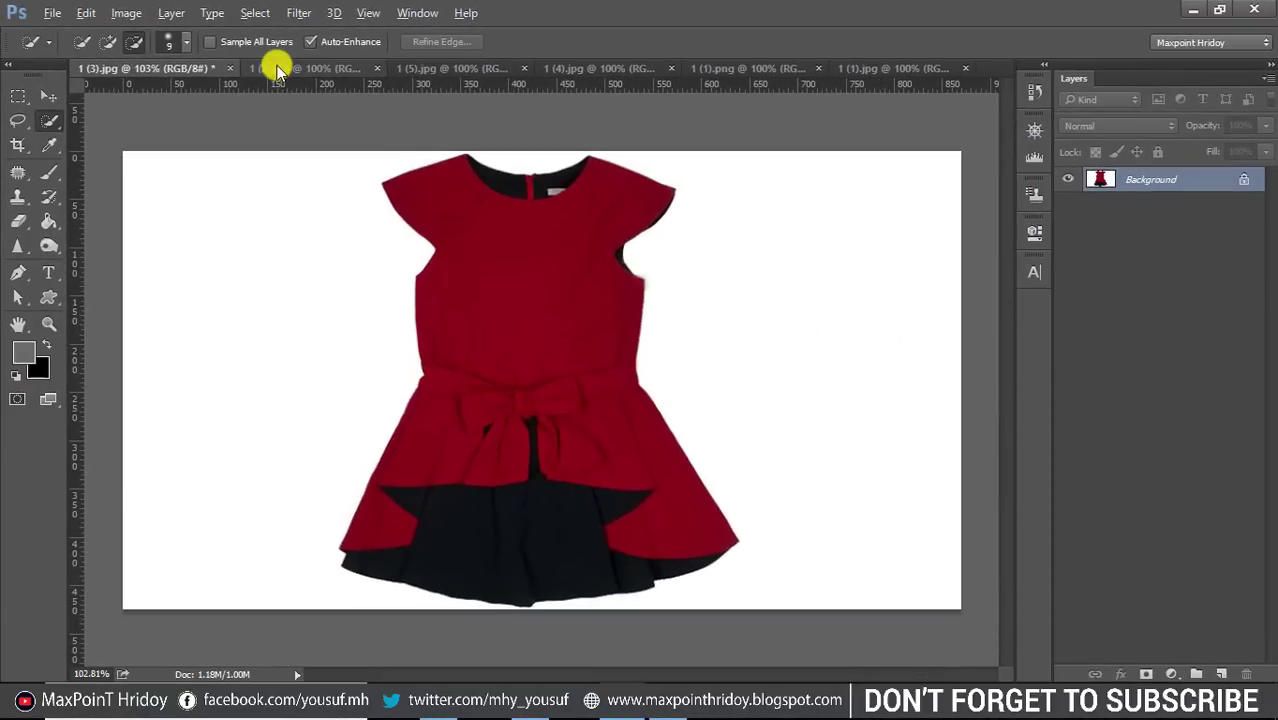
# - Magic Wand-select the sunglasses' grey background, including the gap between the lenses
pyautogui.click(277, 70)
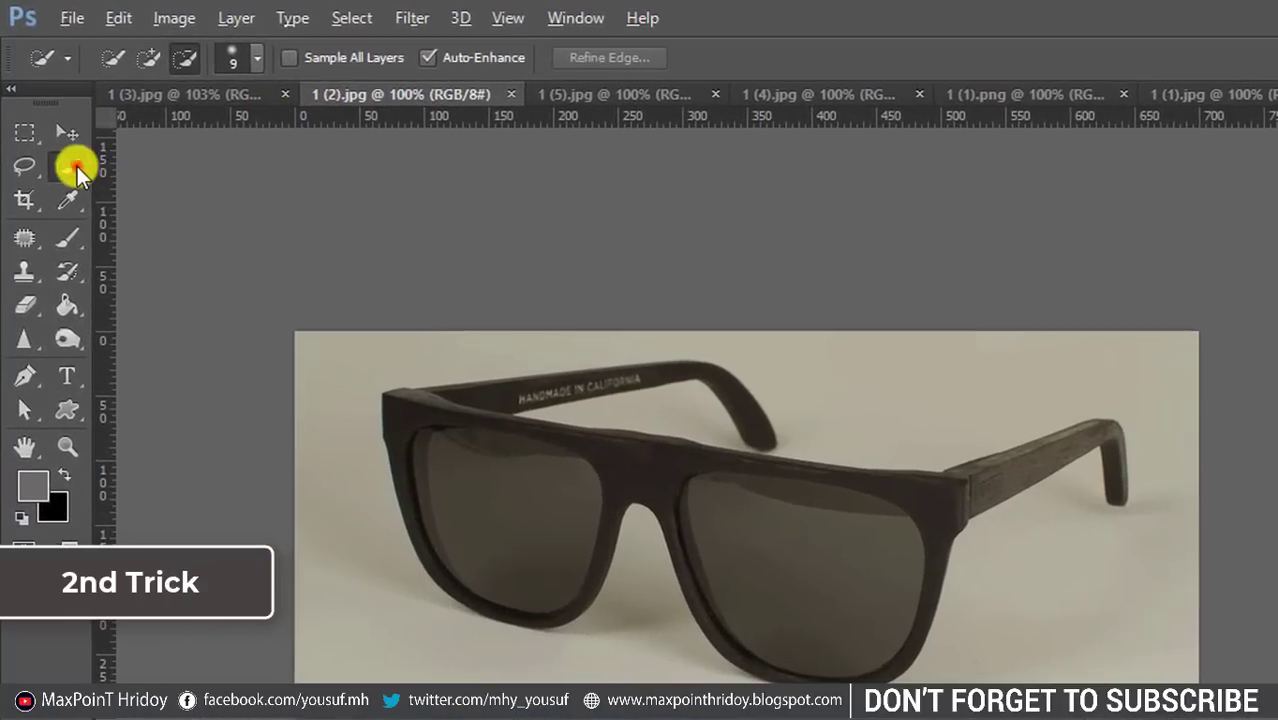
pyautogui.rightClick(75, 166)
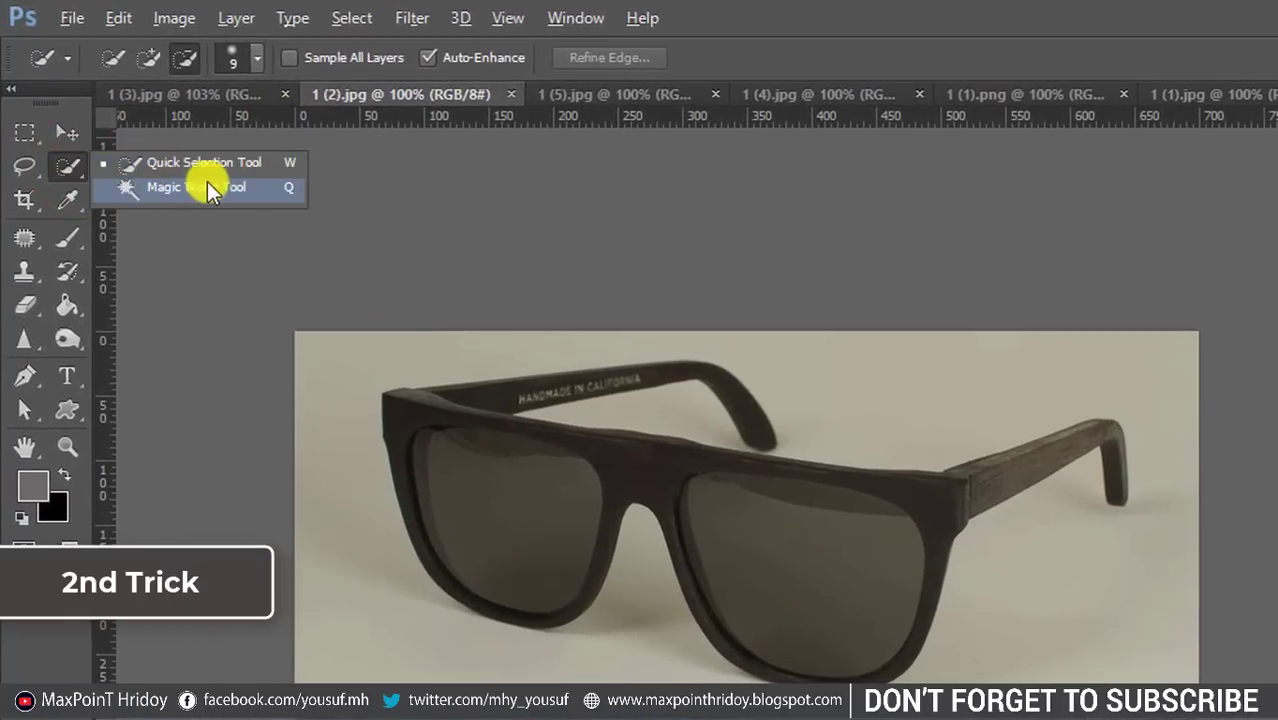
pyautogui.click(247, 183)
pyautogui.click(829, 376)
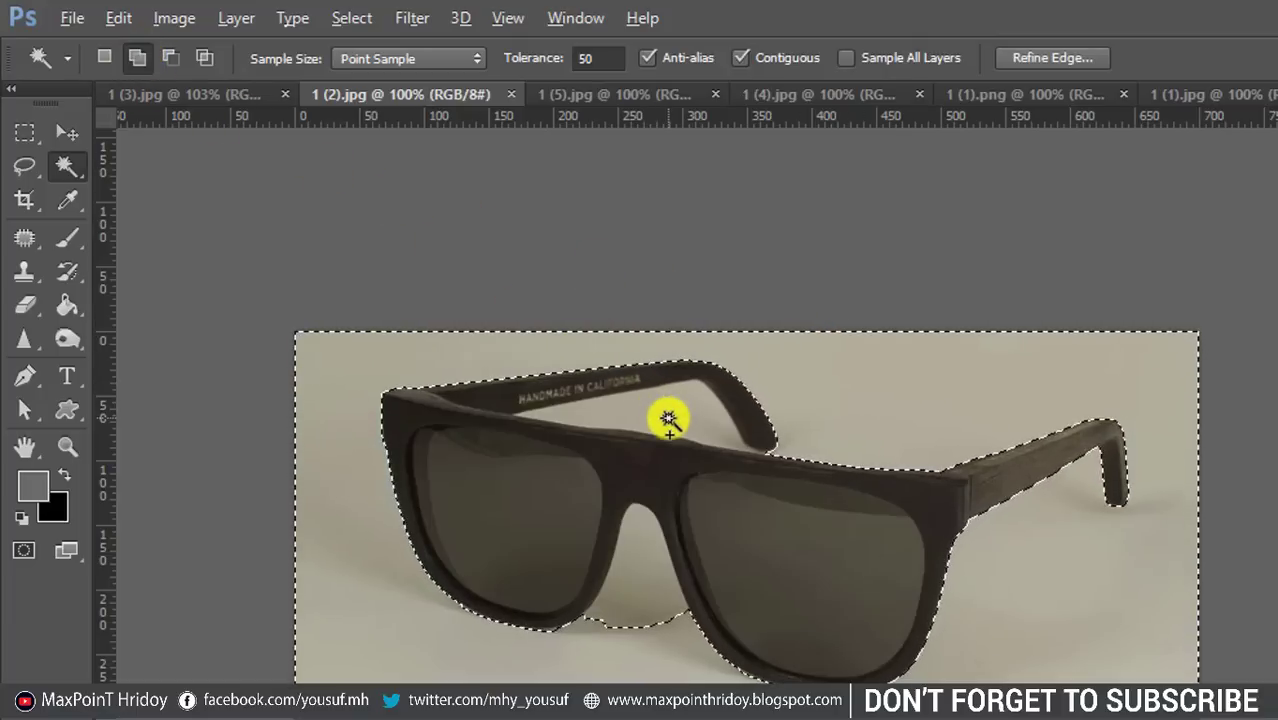
pyautogui.click(654, 604)
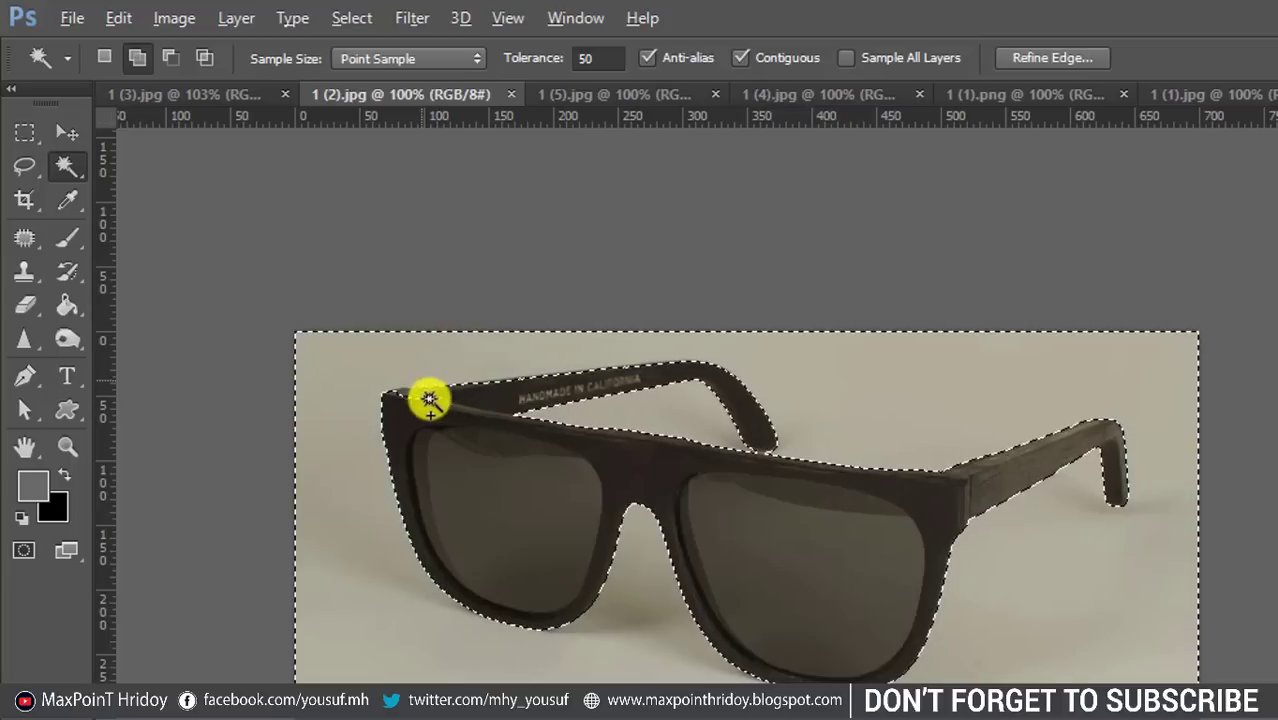
# - Subtract the sunglasses frame from the selection and add the missed background below the lens
pyautogui.click(172, 56)
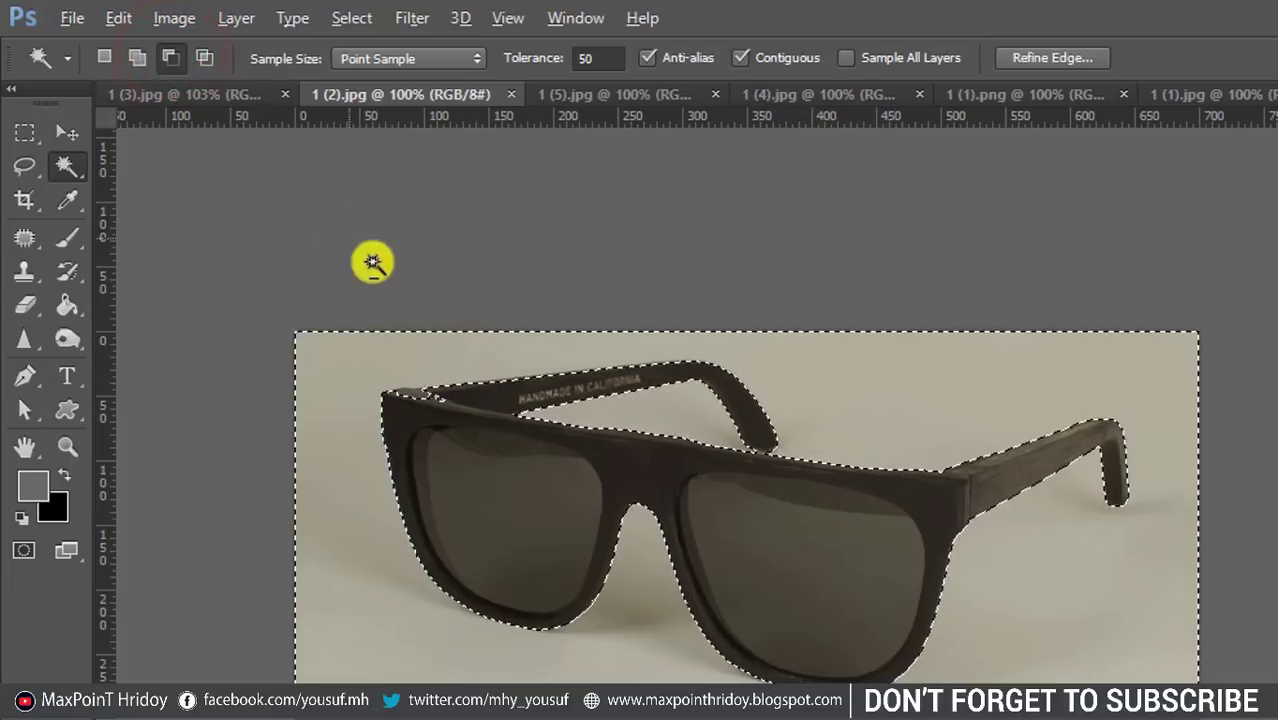
pyautogui.click(426, 407)
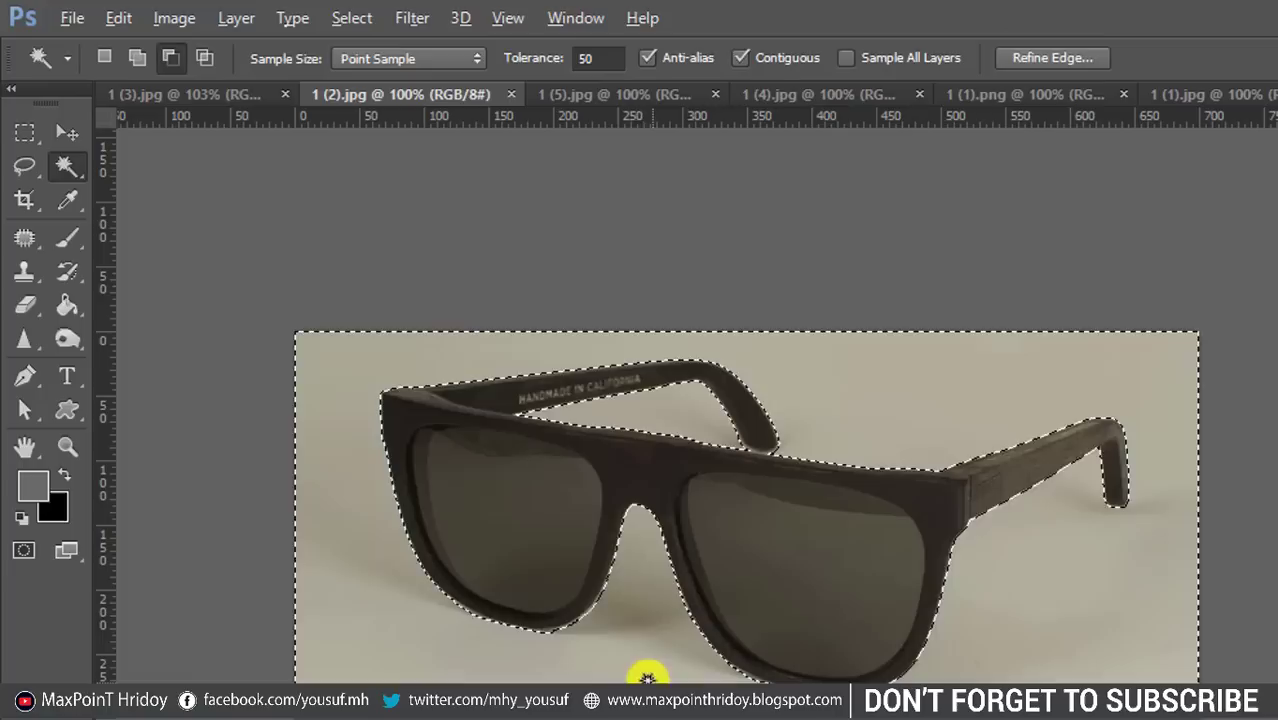
pyautogui.click(140, 57)
pyautogui.click(575, 647)
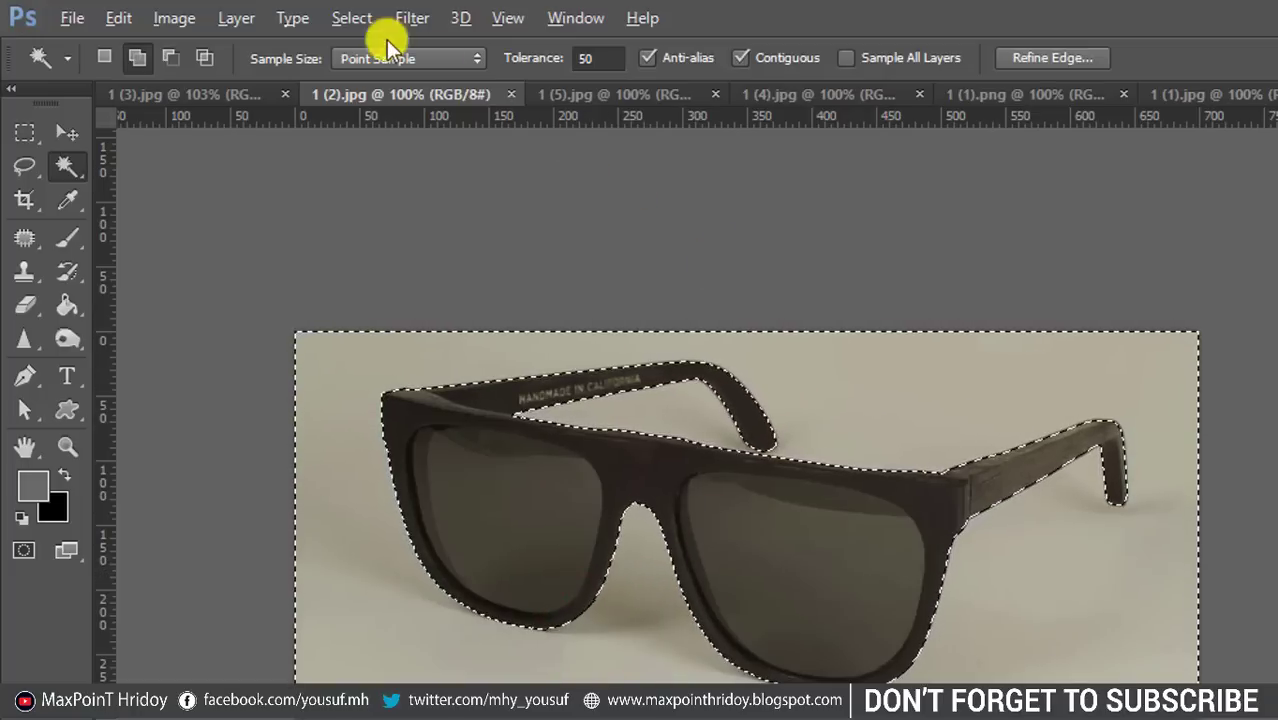
# - Feather the sunglasses' background selection by 0.2 pixels
pyautogui.click(355, 18)
pyautogui.moveTo(430, 352)
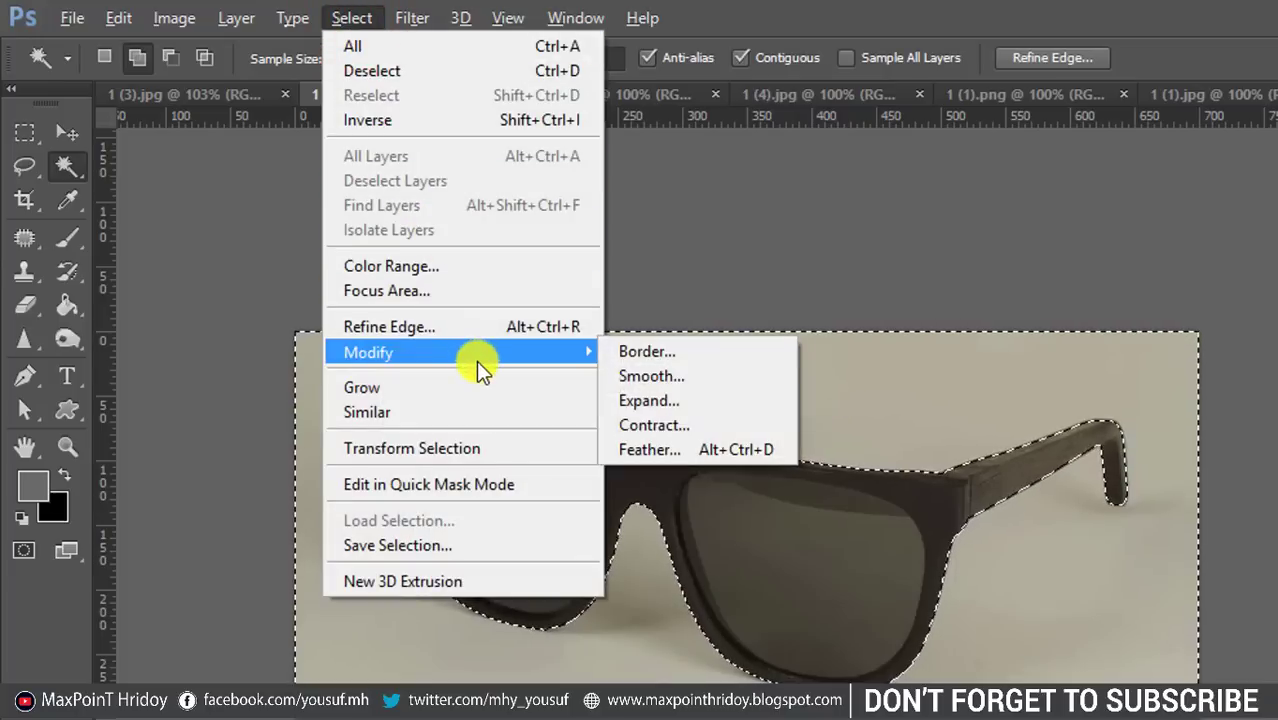
pyautogui.click(682, 449)
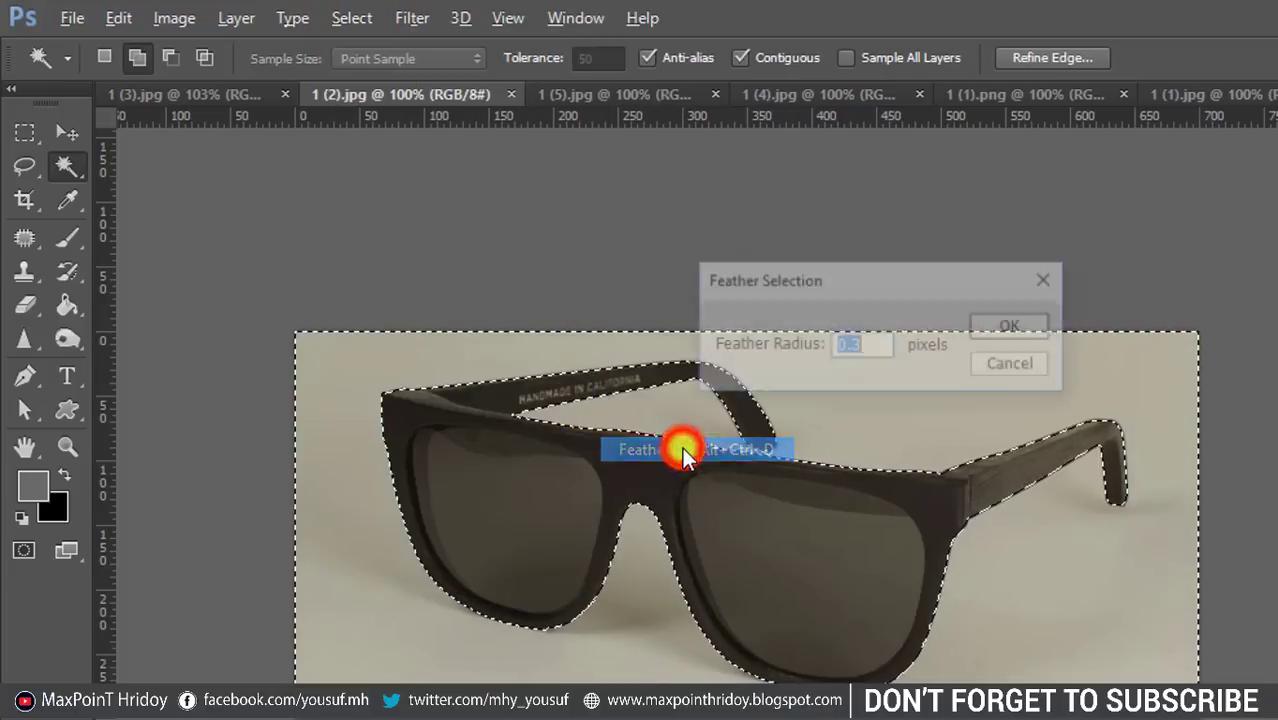
pyautogui.doubleClick(868, 345)
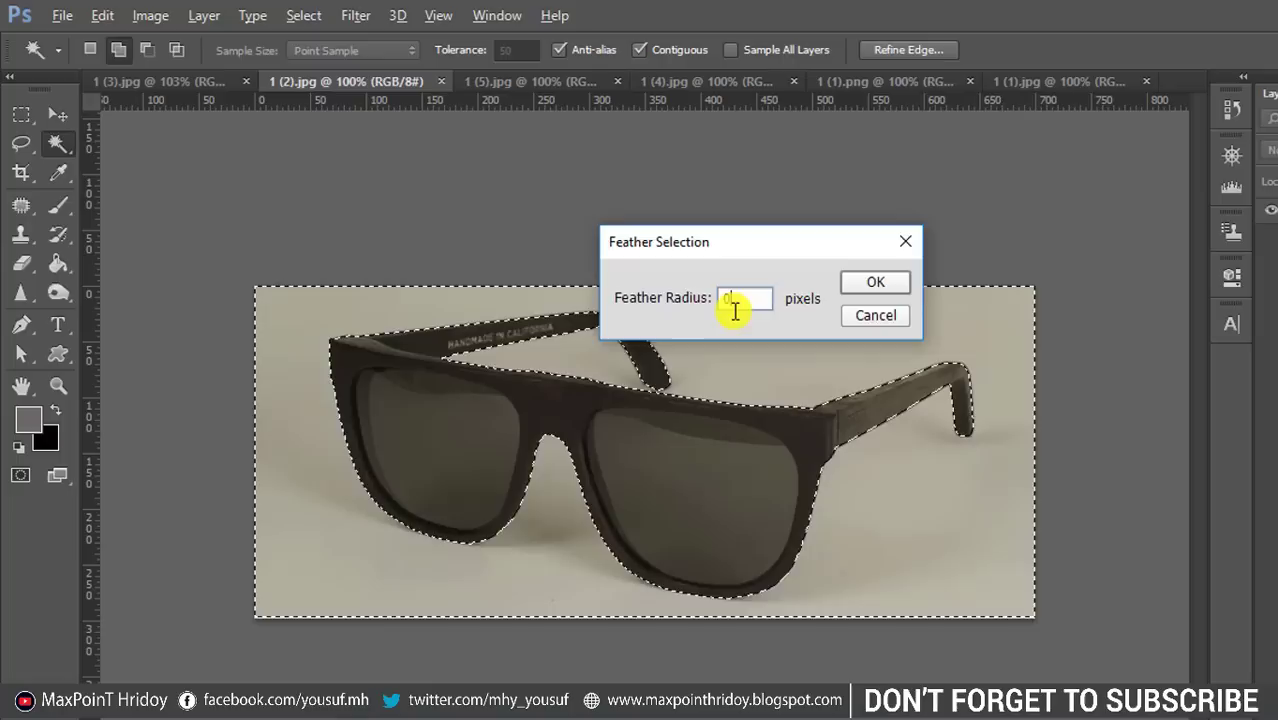
pyautogui.write('0.2')
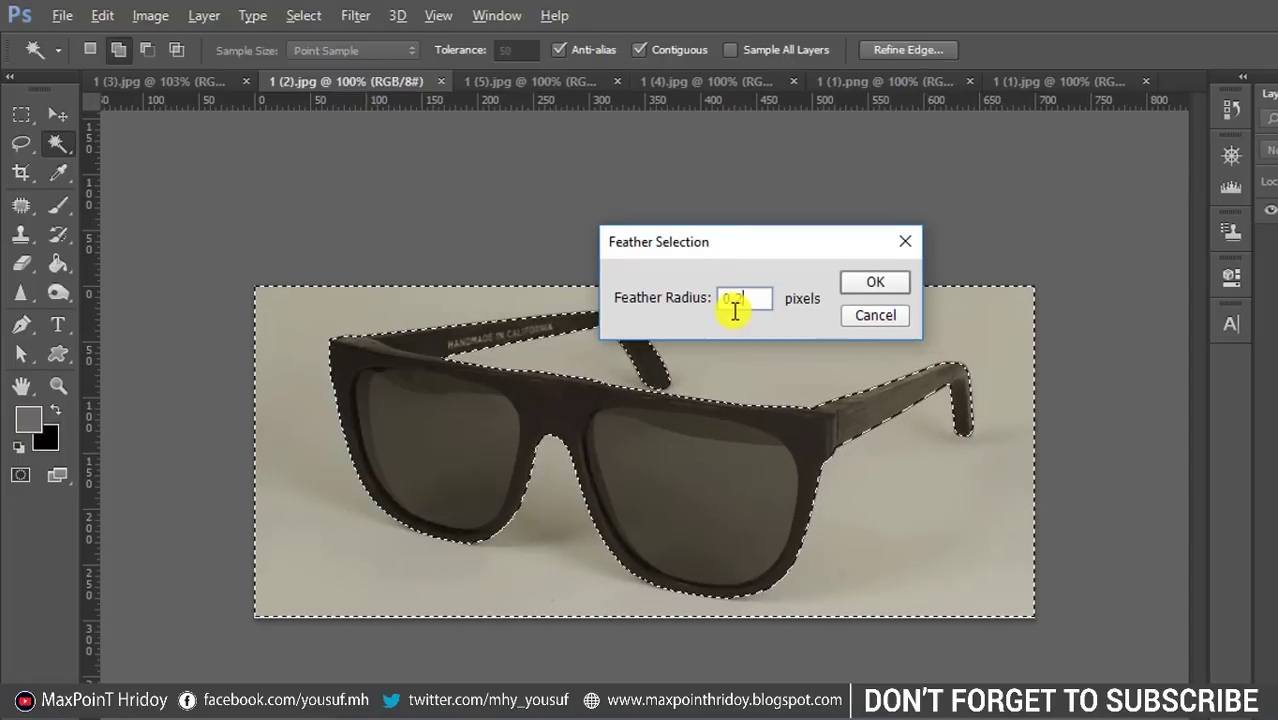
pyautogui.click(873, 283)
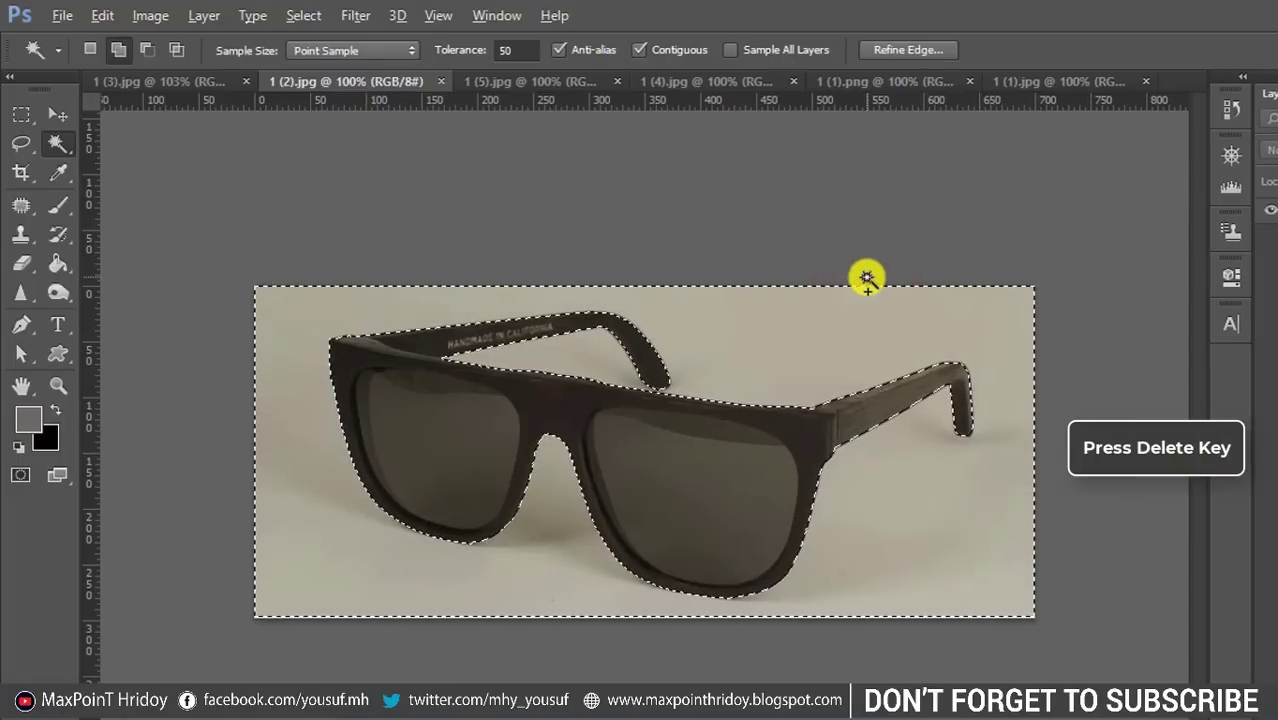
# - Fill the sunglasses' selected background with white and deselect
pyautogui.press('Delete')
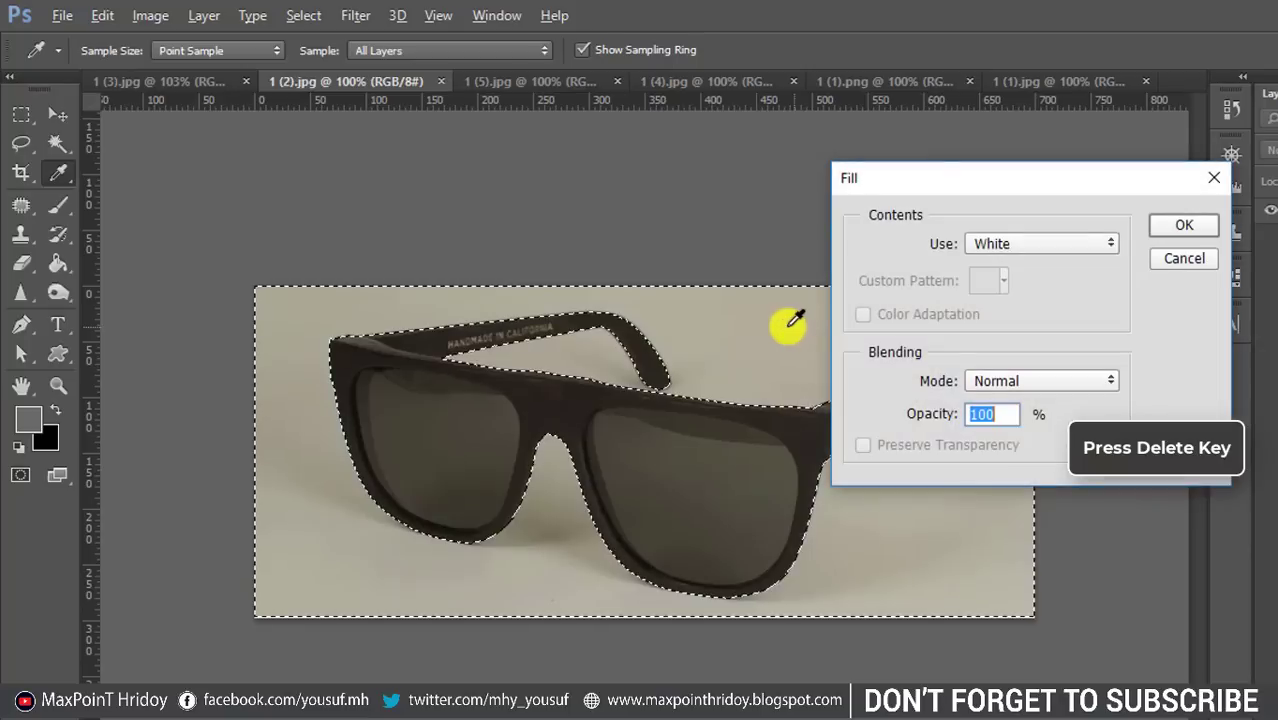
pyautogui.click(1170, 225)
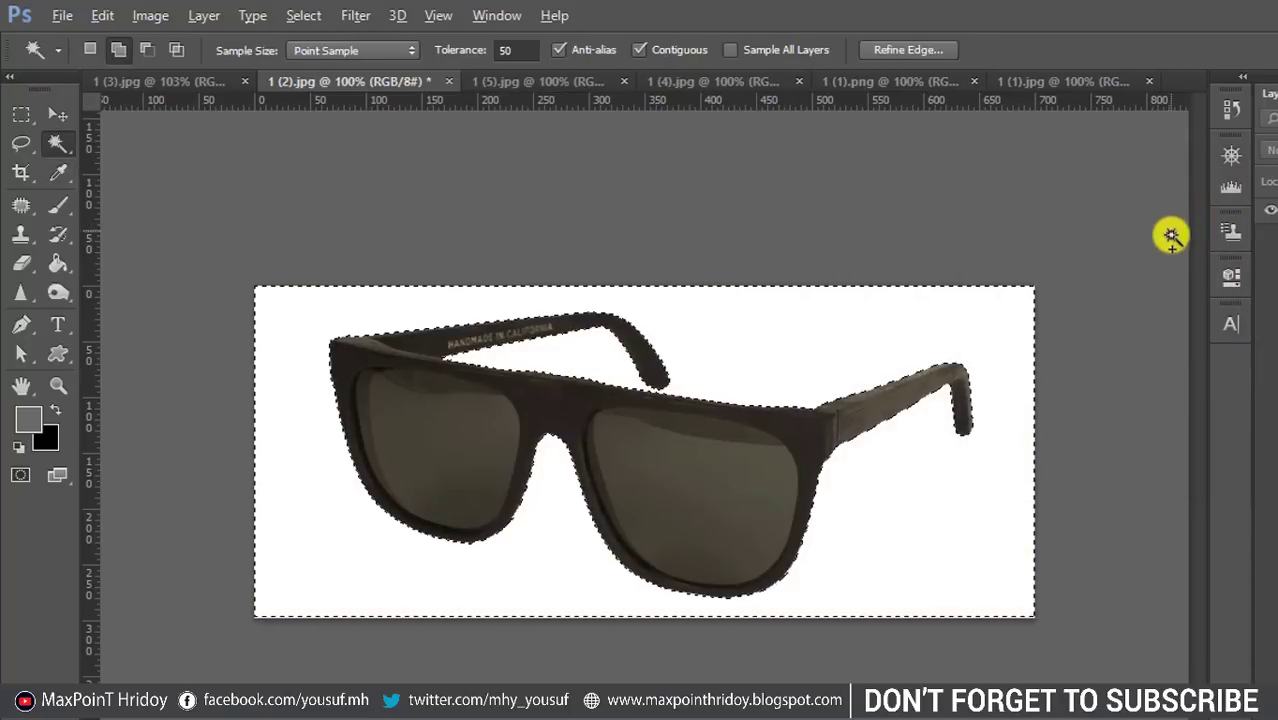
pyautogui.click(304, 15)
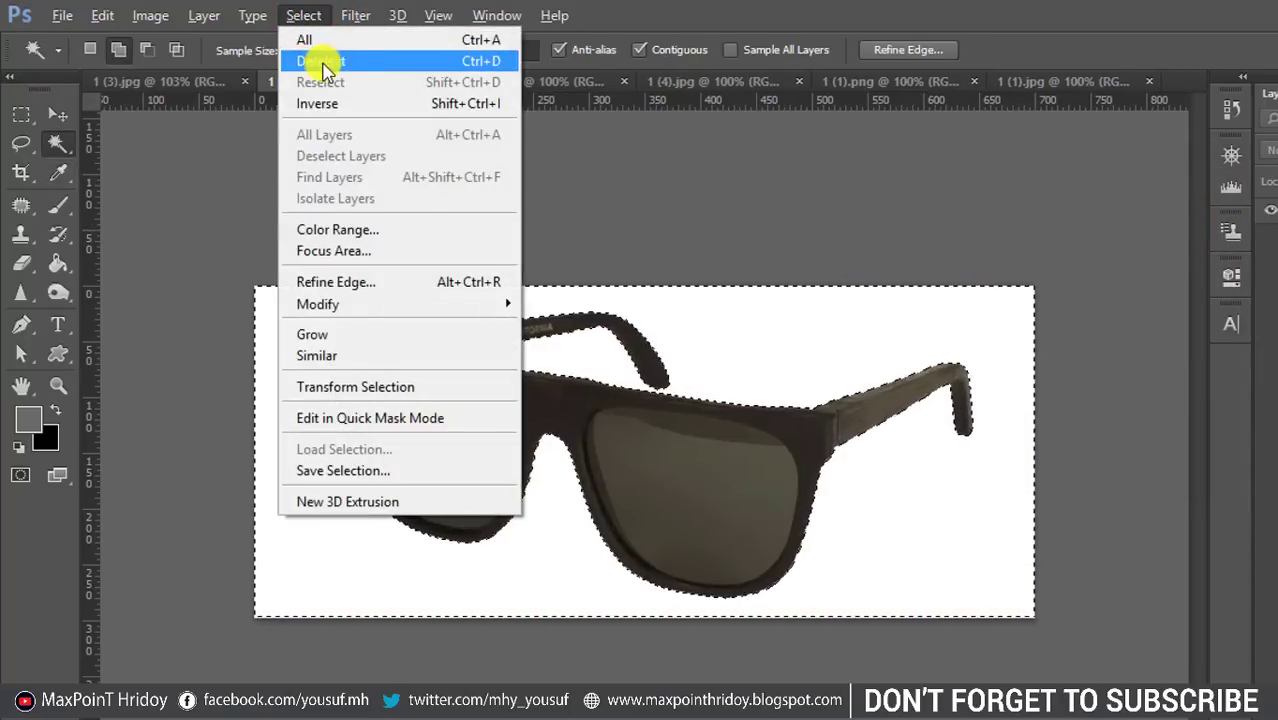
pyautogui.click(360, 62)
pyautogui.click(480, 70)
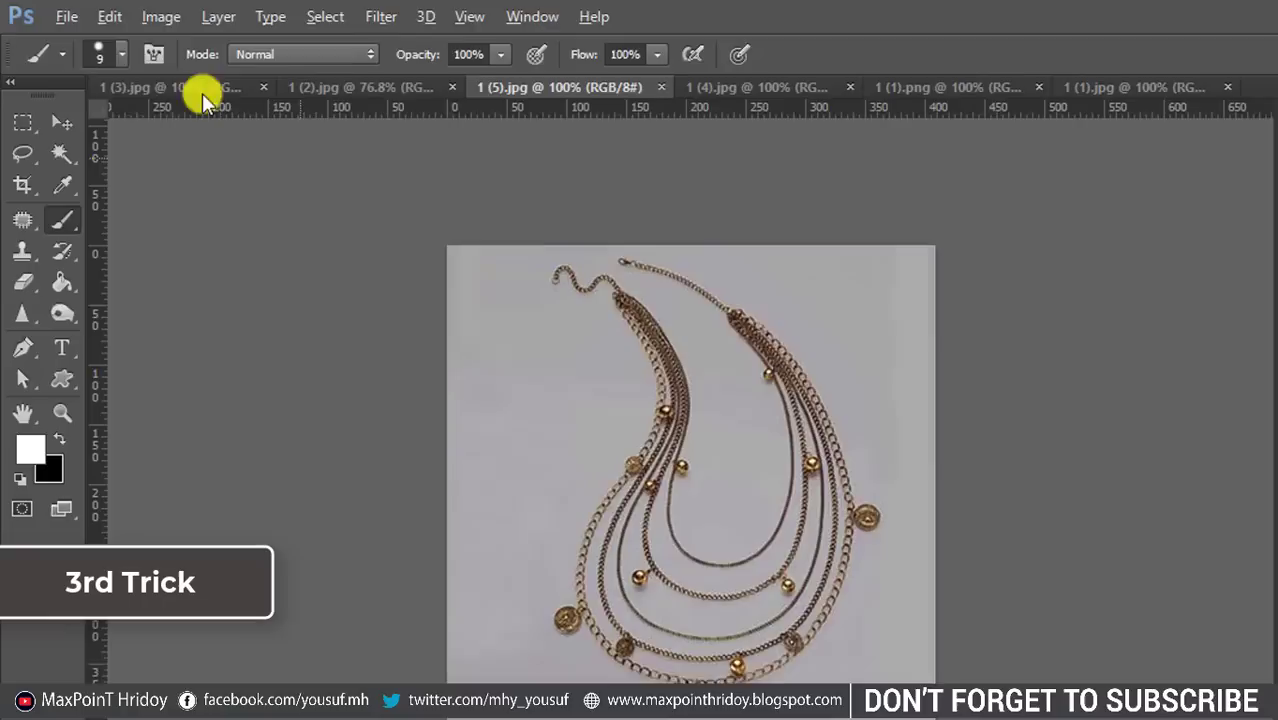
# - In Curves, set the necklace's grey background as the white point with the eyedropper
pyautogui.click(126, 13)
pyautogui.moveTo(221, 88)
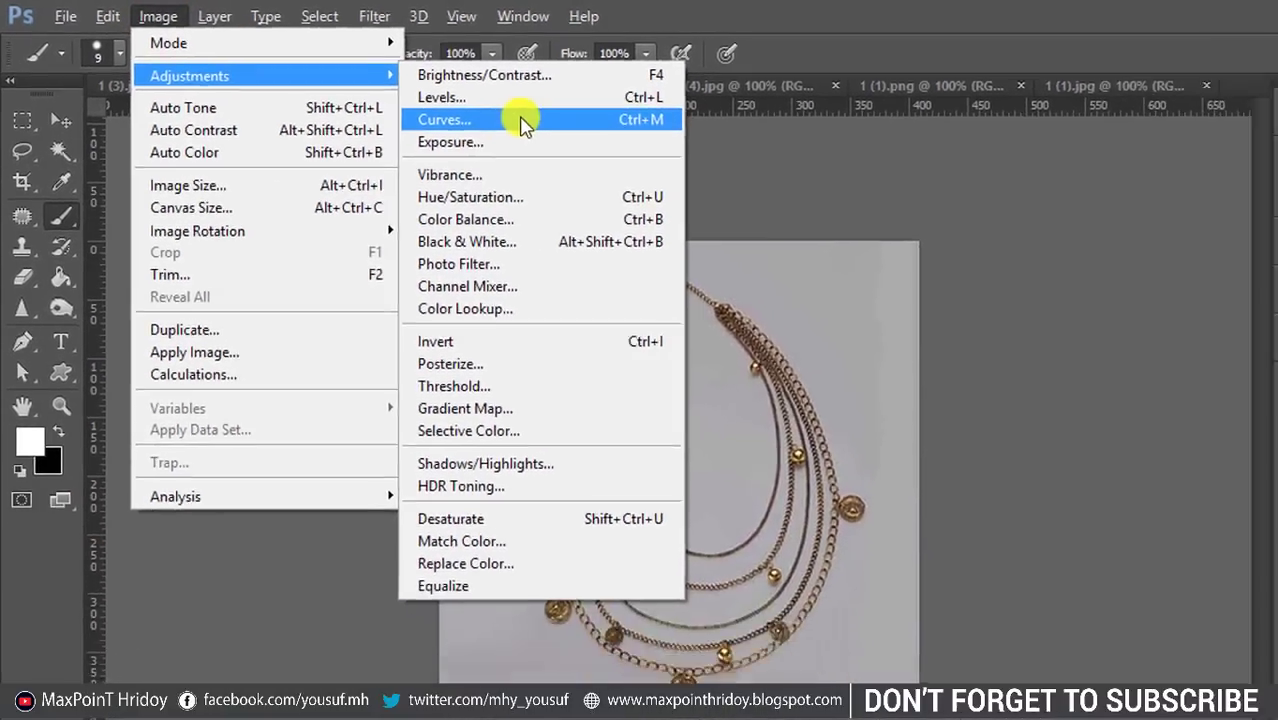
pyautogui.click(593, 139)
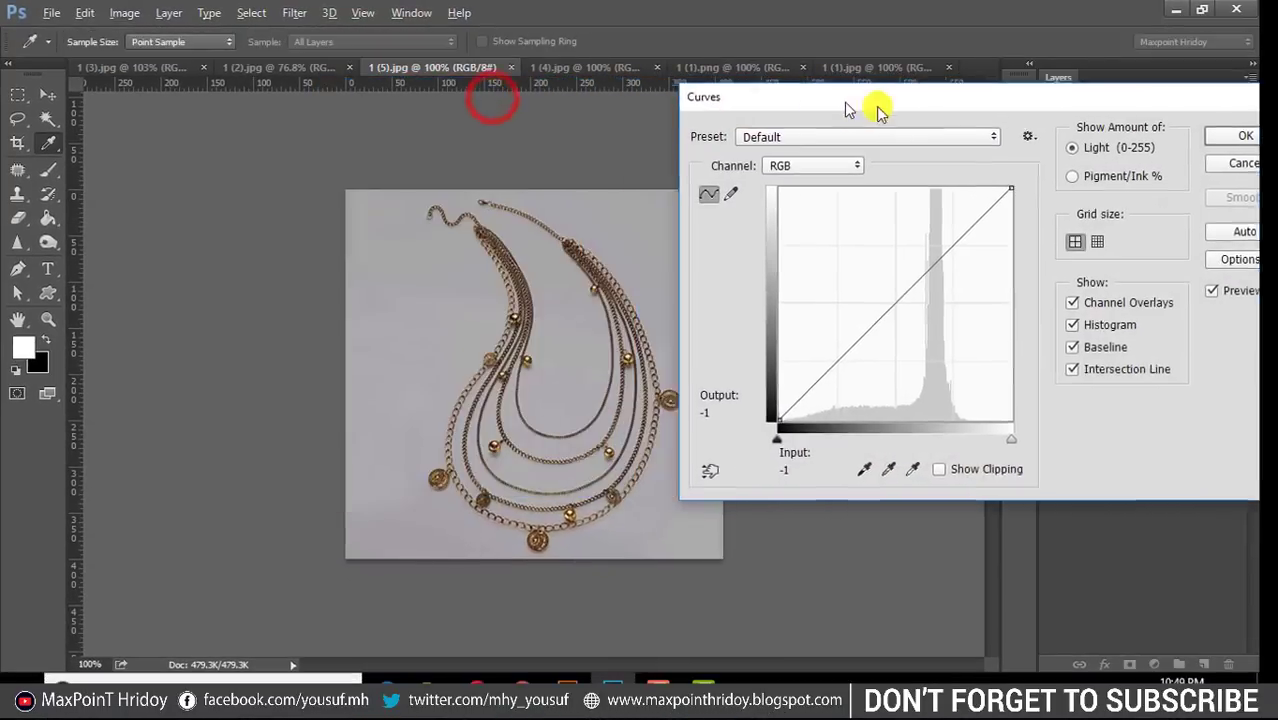
pyautogui.moveTo(845, 108); pyautogui.dragTo(958, 118)
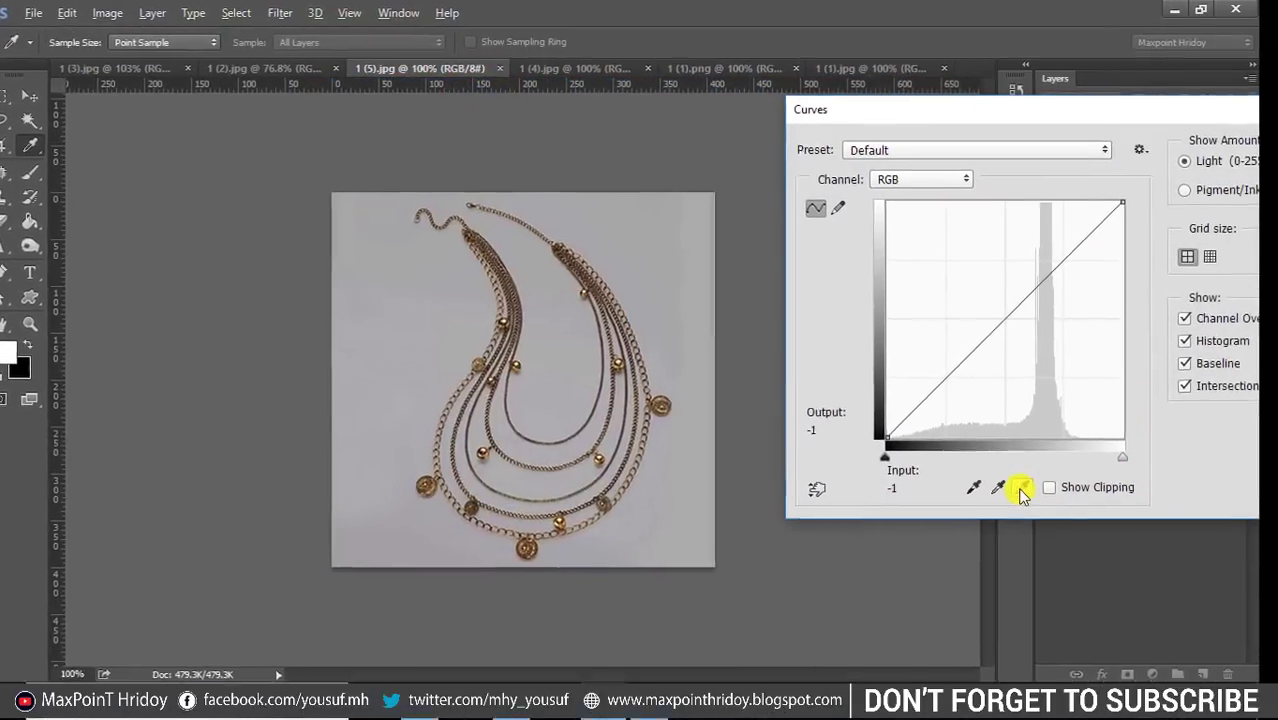
pyautogui.click(1030, 481)
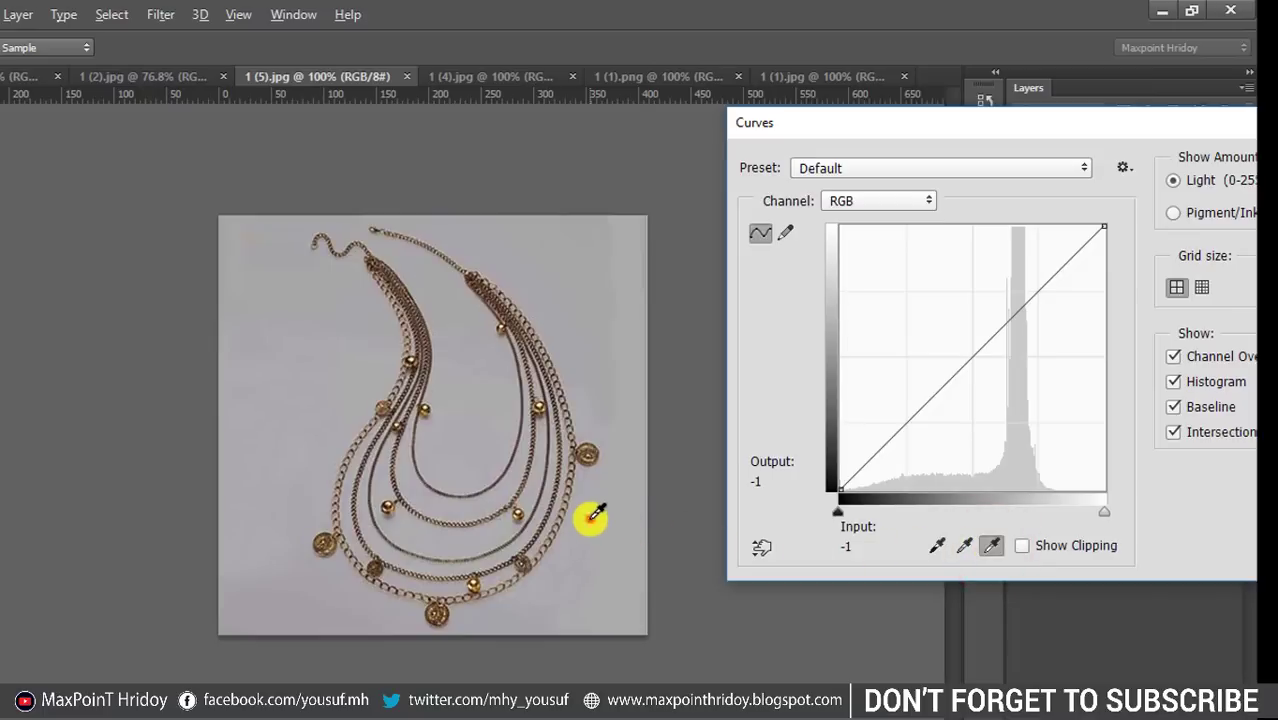
pyautogui.click(596, 514)
pyautogui.click(461, 453)
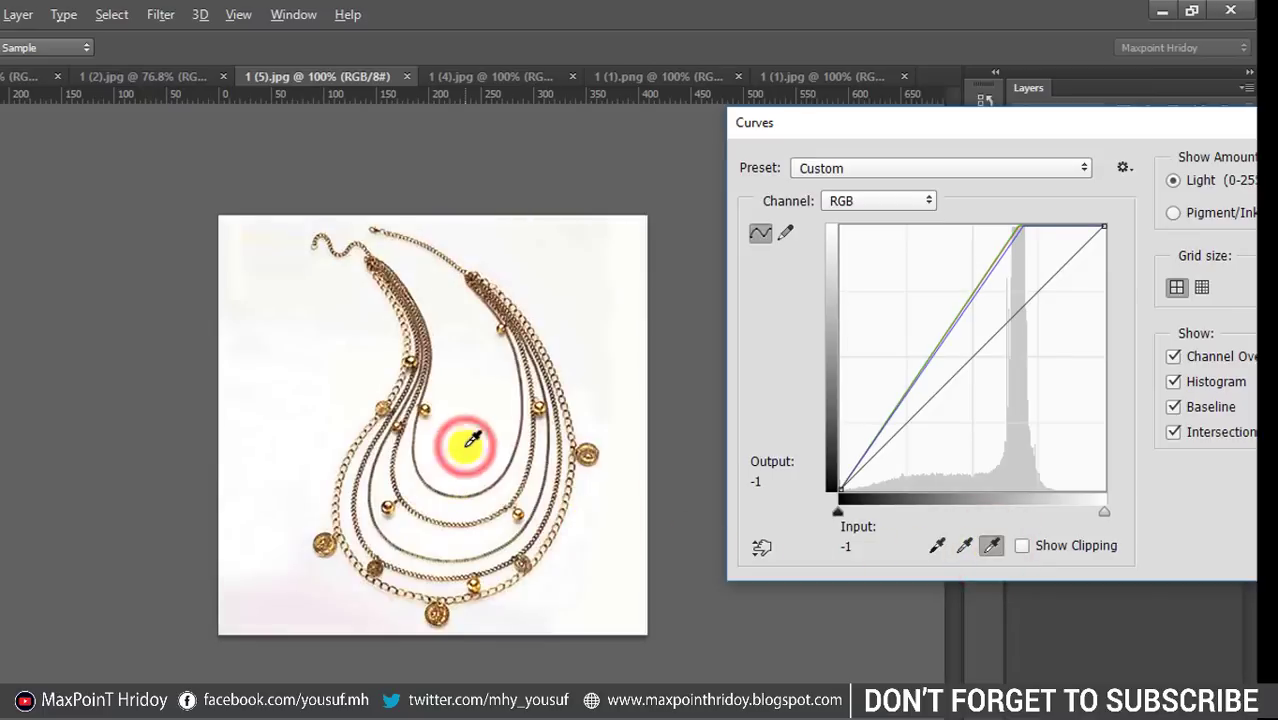
pyautogui.click(318, 588)
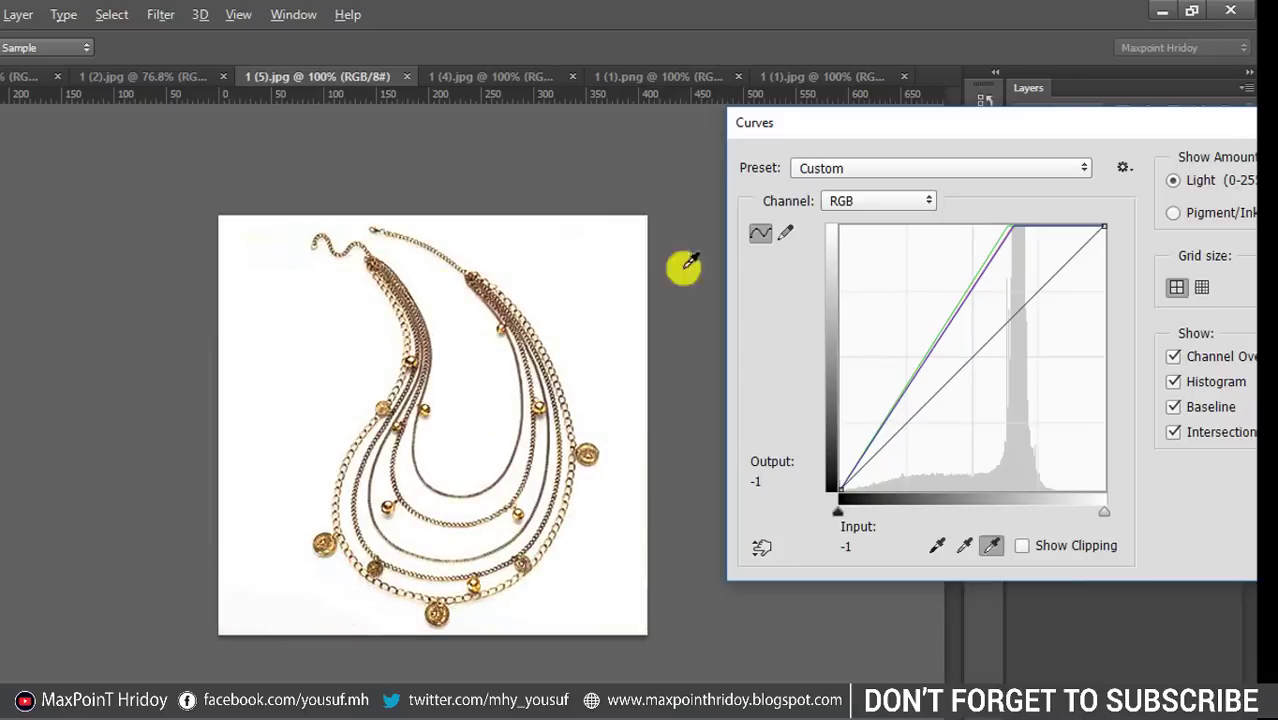
# - Raise the Curves black input to 15, apply, and compare before and after
pyautogui.moveTo(1117, 130); pyautogui.dragTo(999, 124)
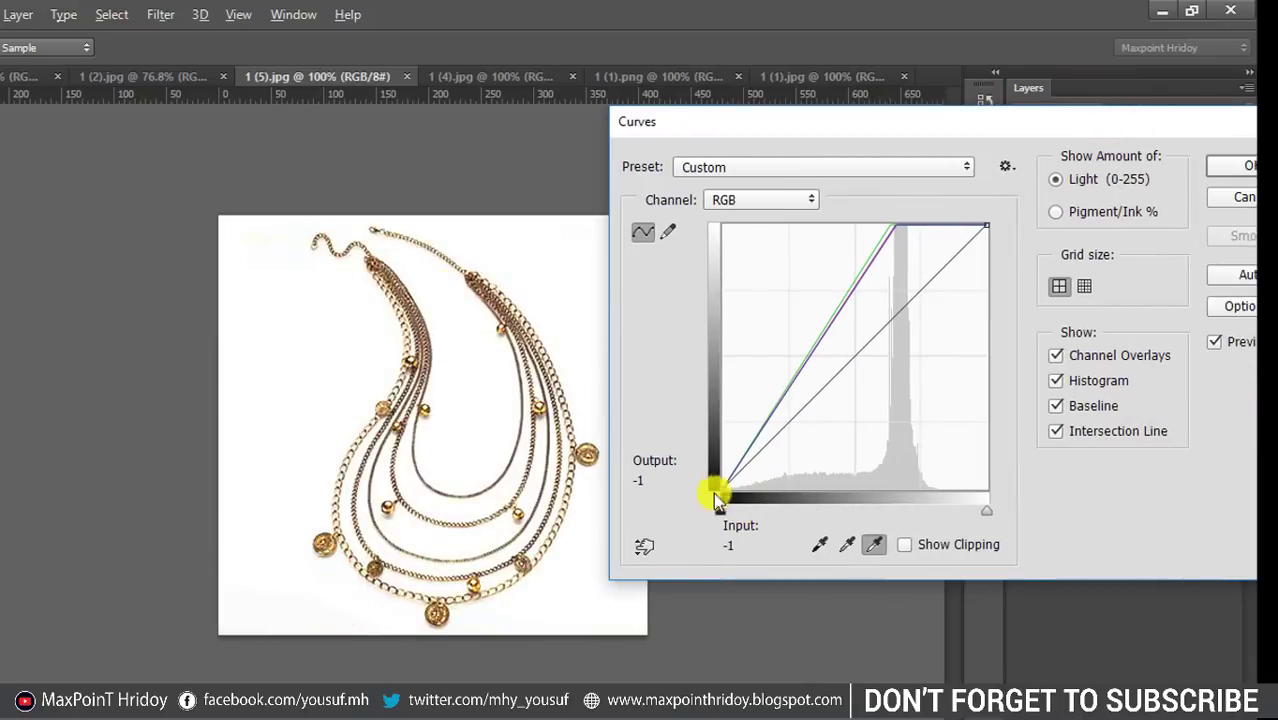
pyautogui.moveTo(724, 512)
pyautogui.mouseDown()
pyautogui.moveTo(790, 508)
pyautogui.moveTo(724, 510)
pyautogui.mouseUp()
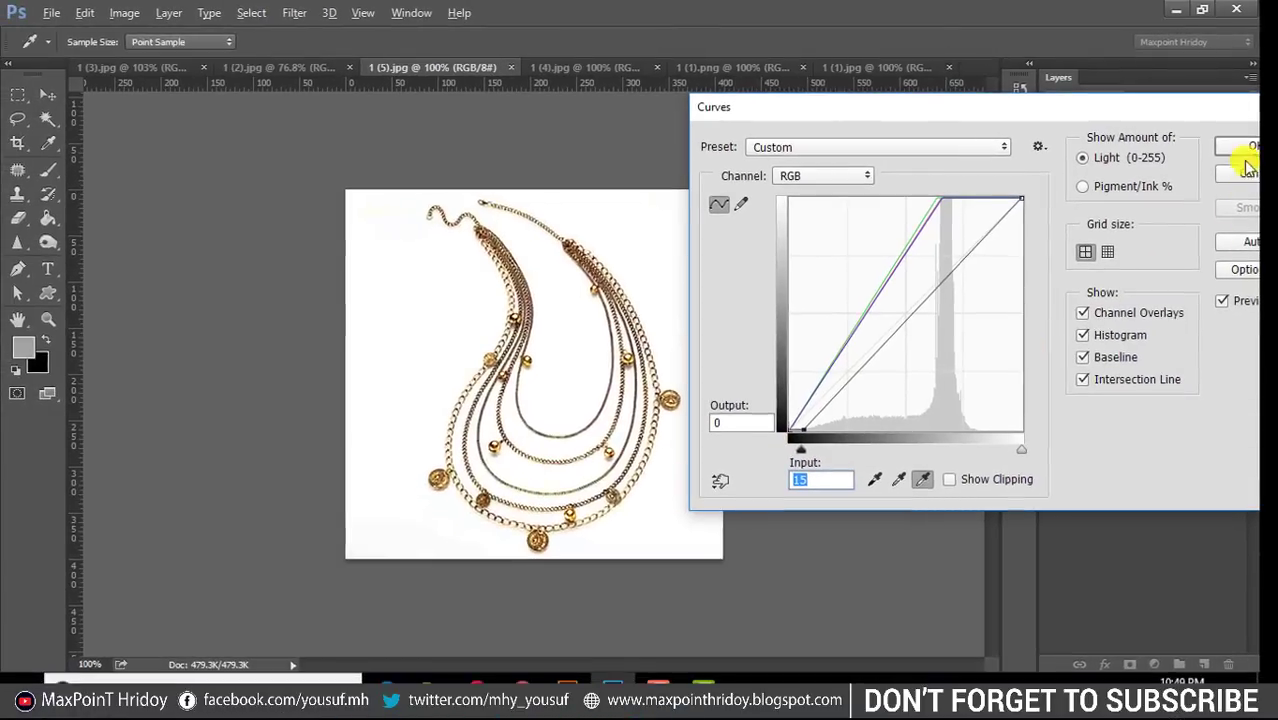
pyautogui.click(1251, 147)
pyautogui.hotkey('ctrl', 'z')
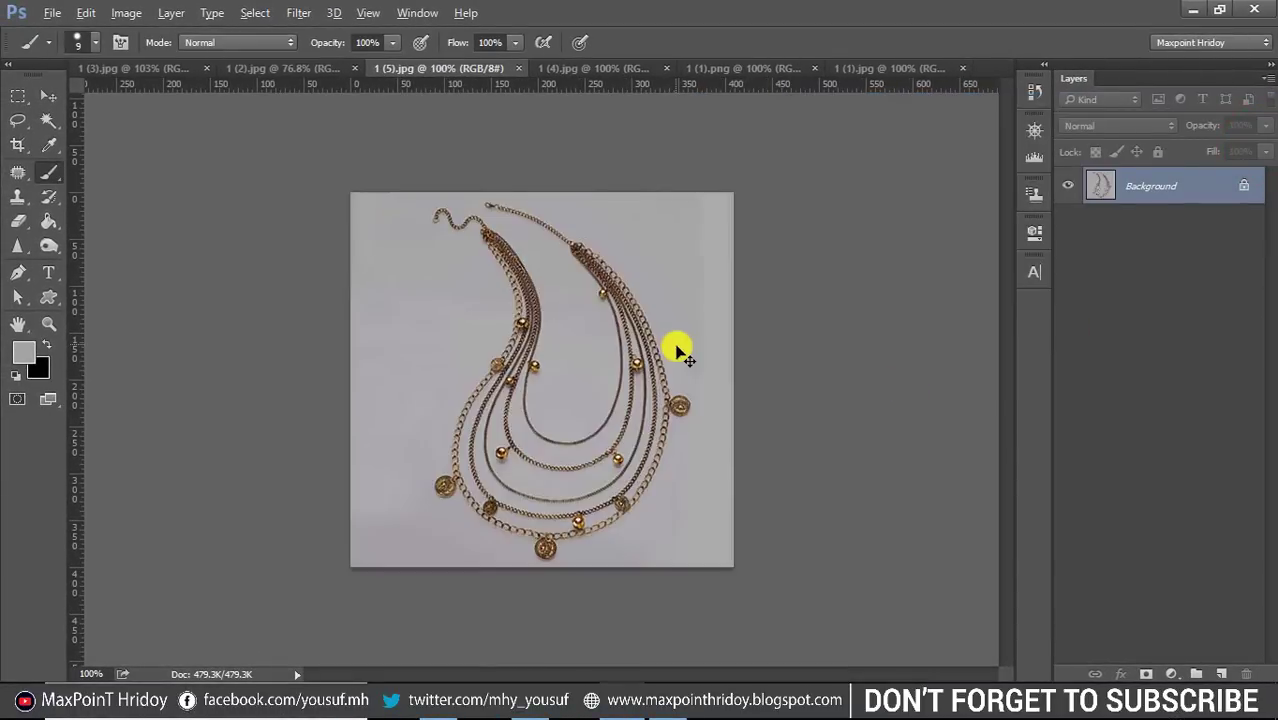
pyautogui.hotkey('ctrl', 'z')
pyautogui.click(584, 70)
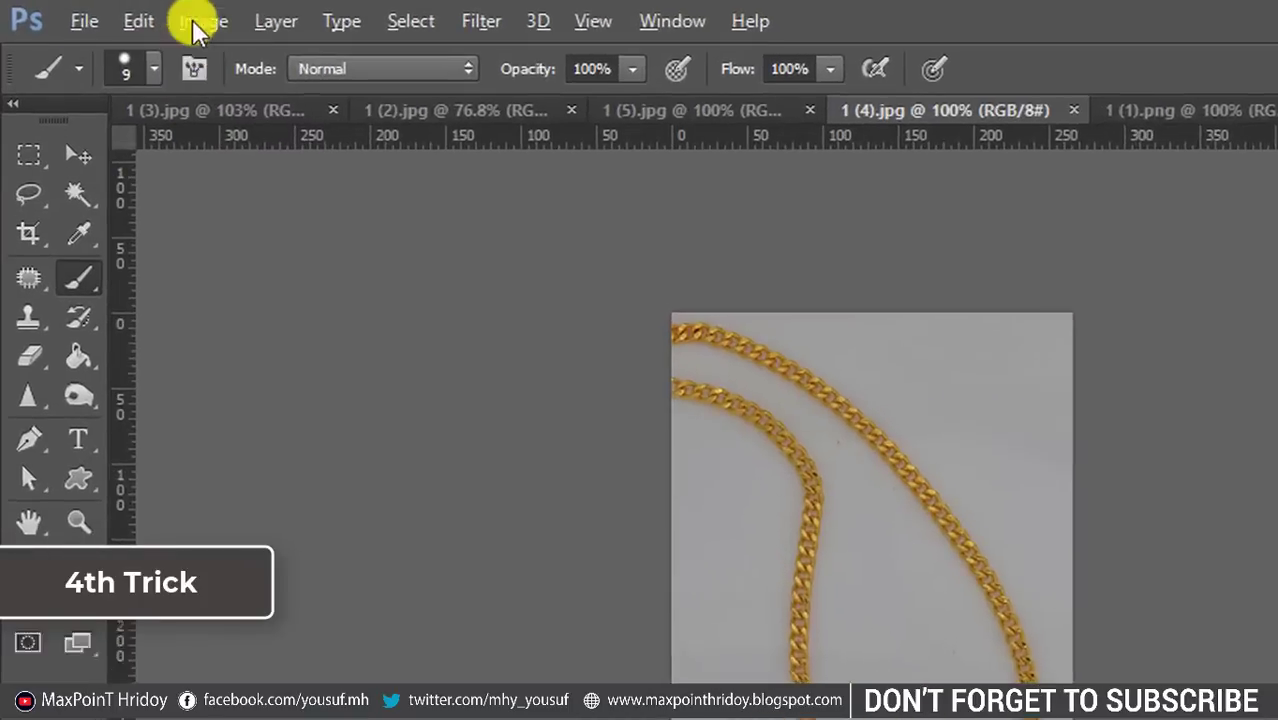
# - Whiten the pendant chain's background using the Levels white-point eyedropper and a slightly raised black level
pyautogui.click(124, 13)
pyautogui.moveTo(259, 104)
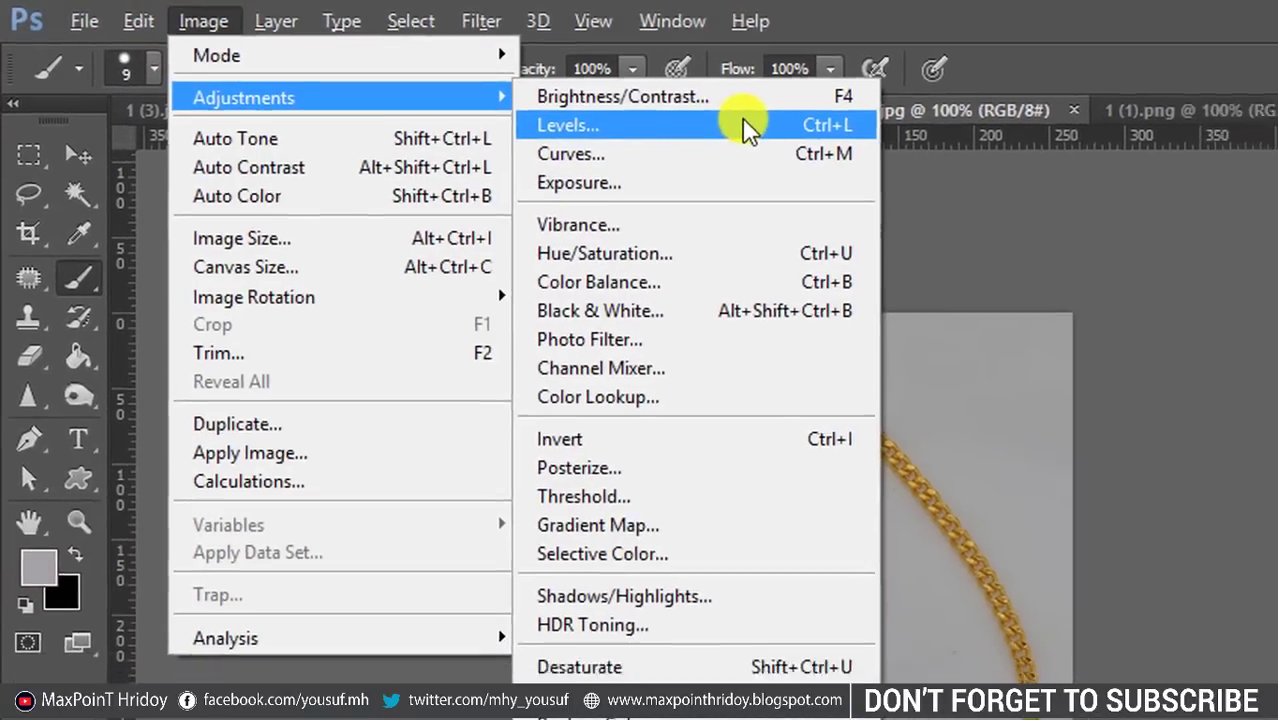
pyautogui.click(745, 127)
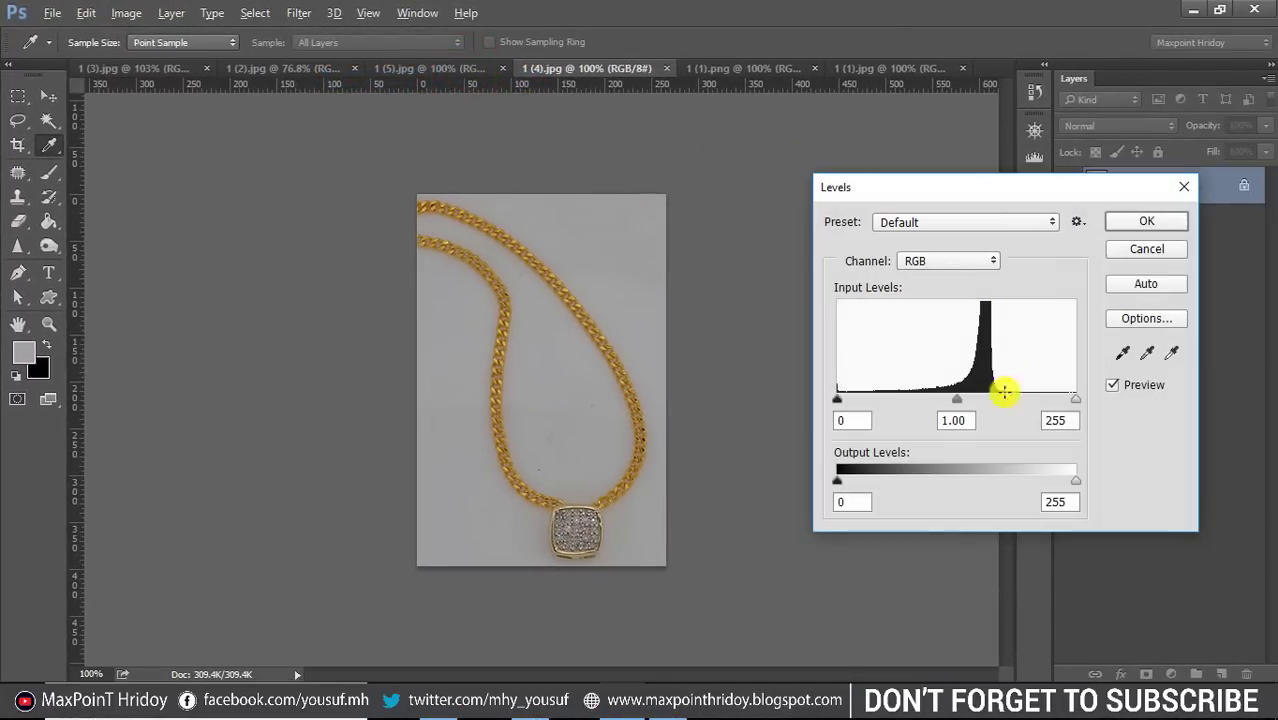
pyautogui.click(1172, 355)
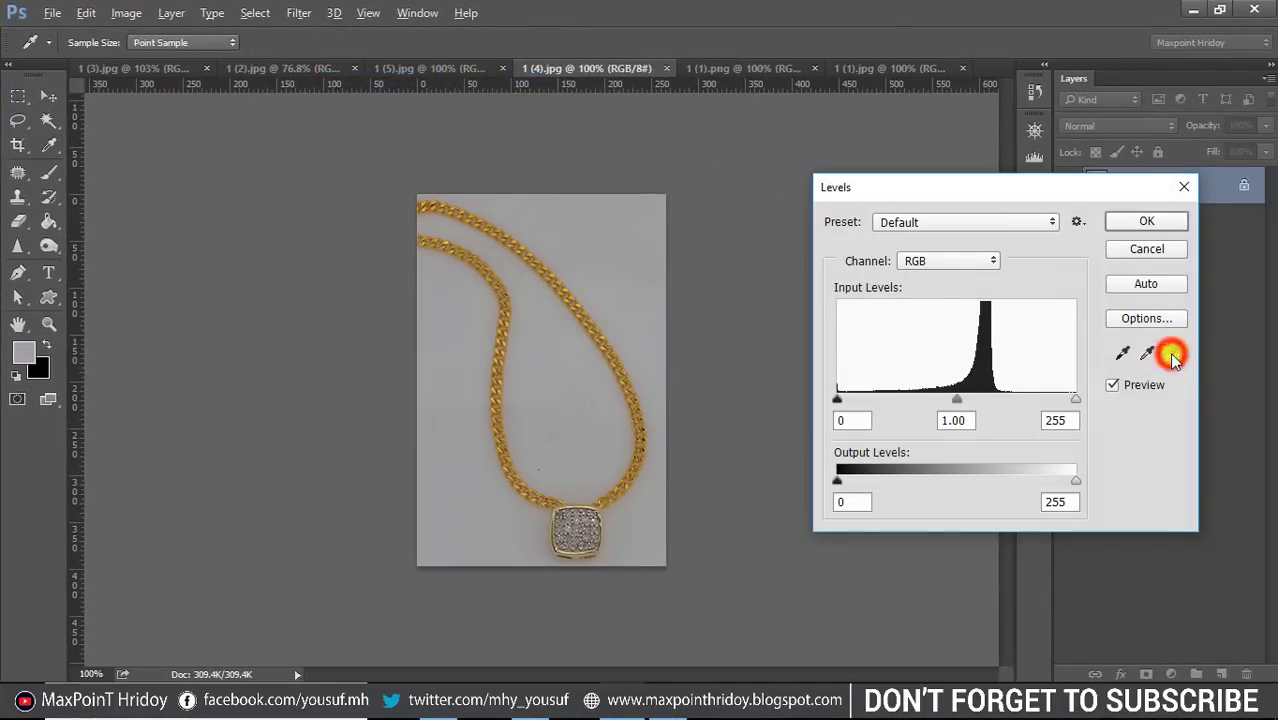
pyautogui.click(571, 433)
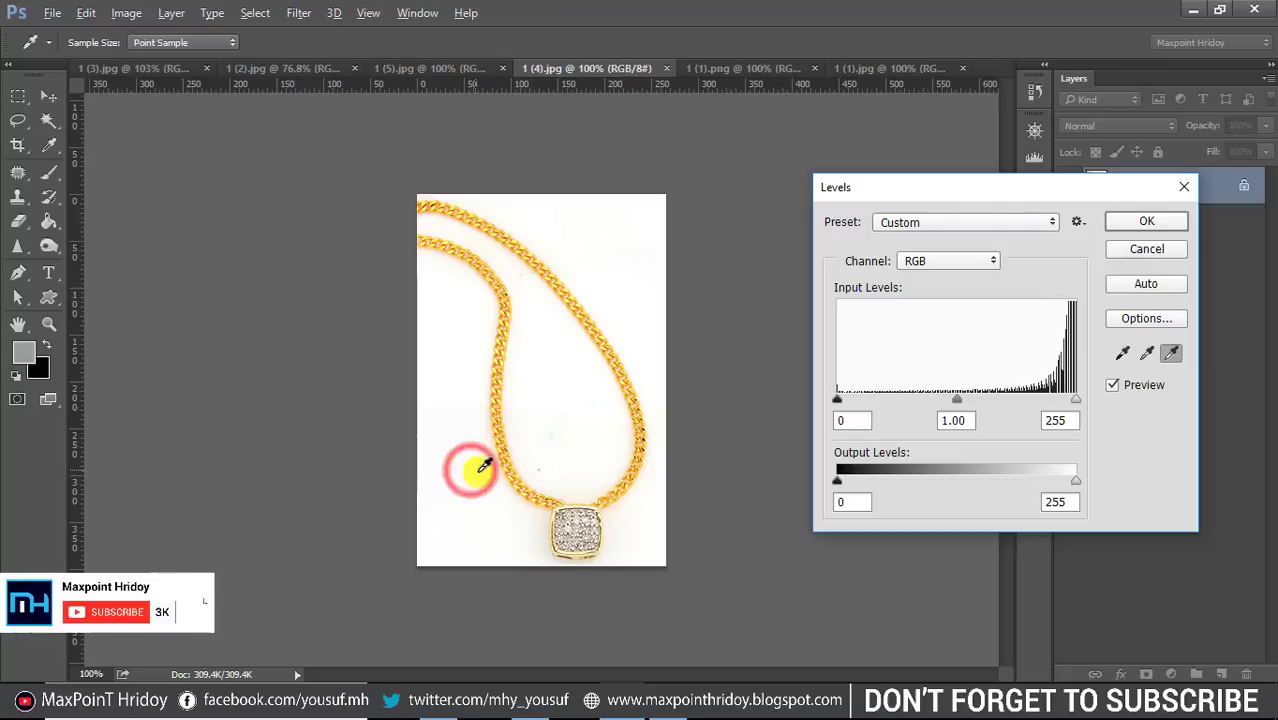
pyautogui.click(499, 476)
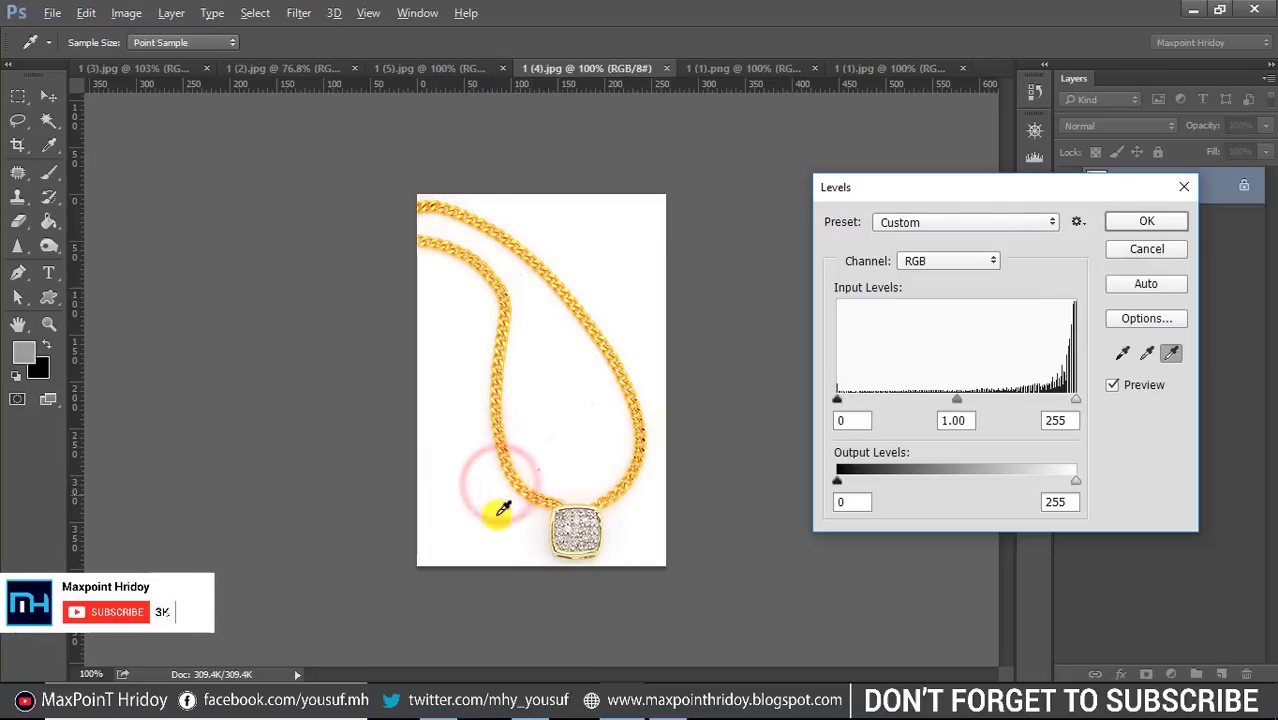
pyautogui.click(541, 553)
pyautogui.moveTo(840, 400)
pyautogui.mouseDown()
pyautogui.moveTo(829, 402)
pyautogui.moveTo(872, 402)
pyautogui.mouseUp()
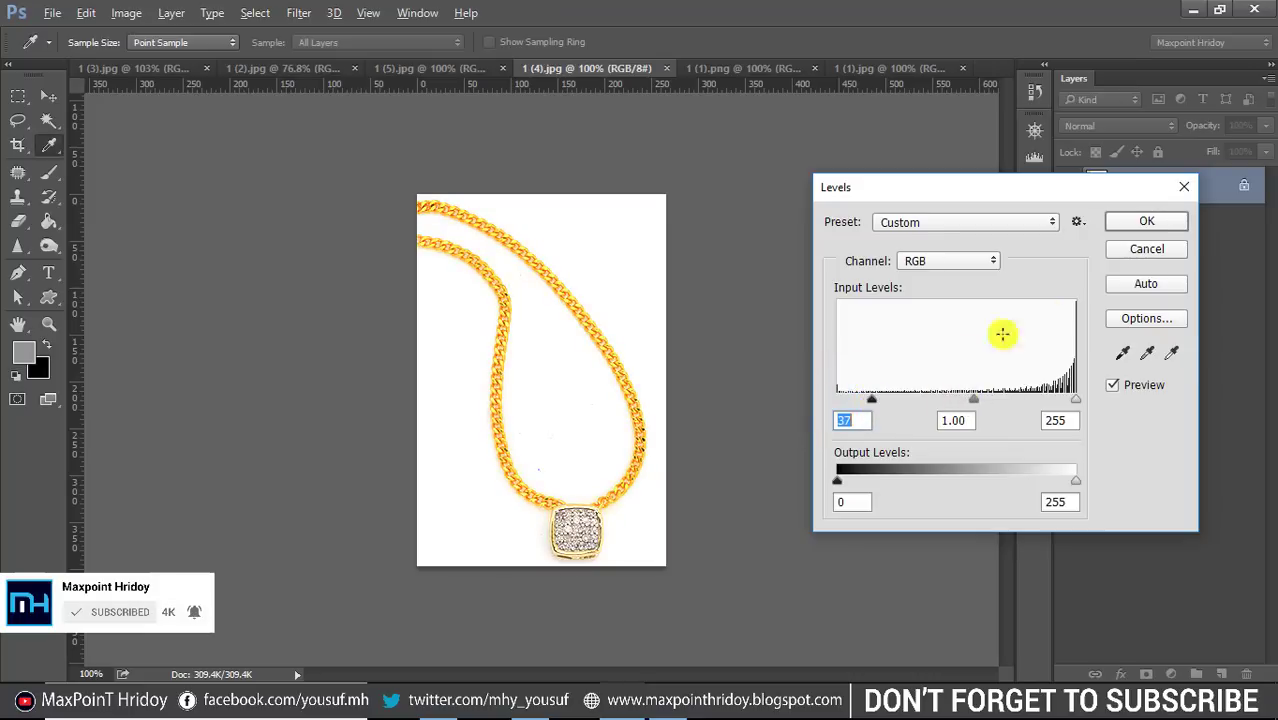
pyautogui.click(1163, 228)
pyautogui.press('b')
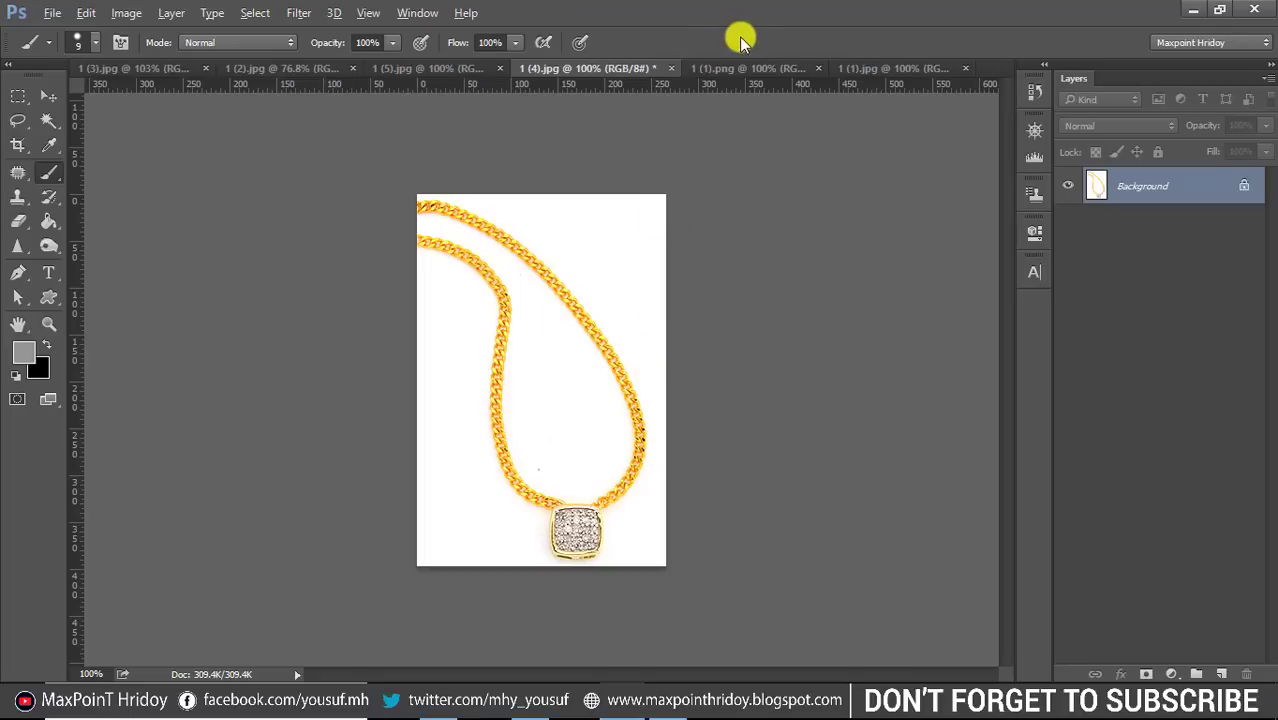
pyautogui.click(749, 65)
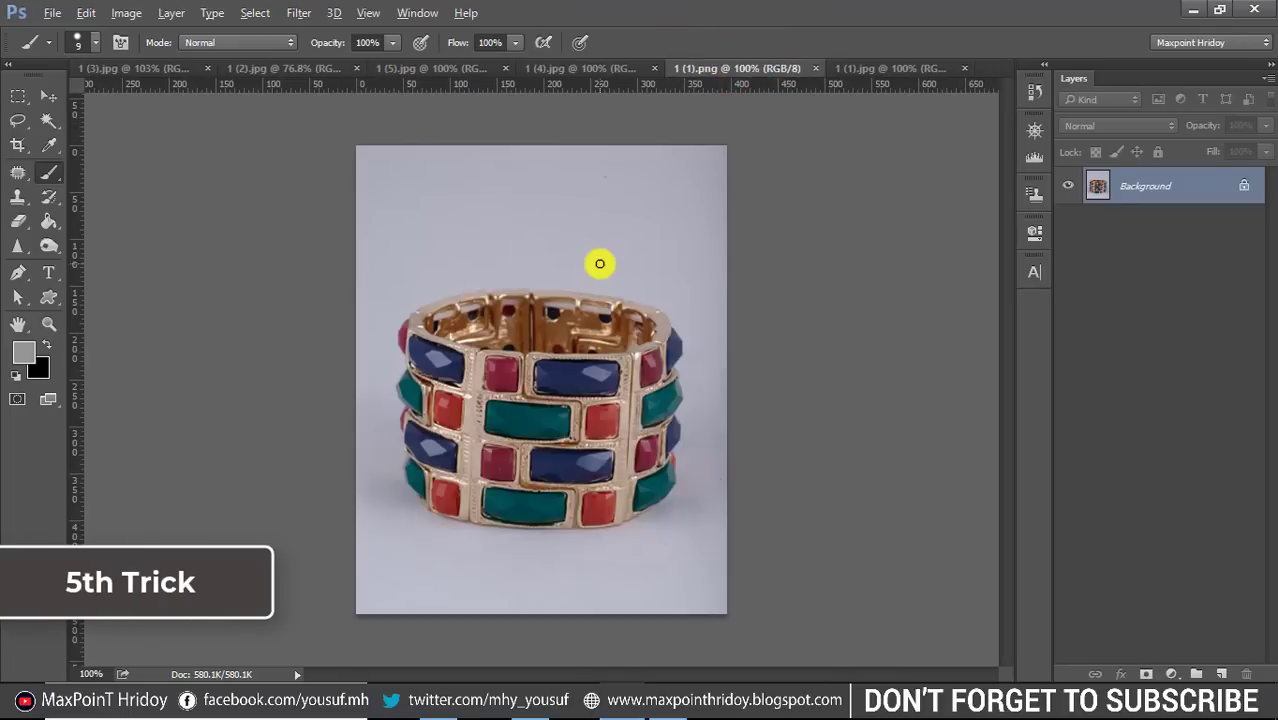
# - In Replace Color, sample the bracelet's grey background at several spots
pyautogui.click(126, 12)
pyautogui.moveTo(214, 86)
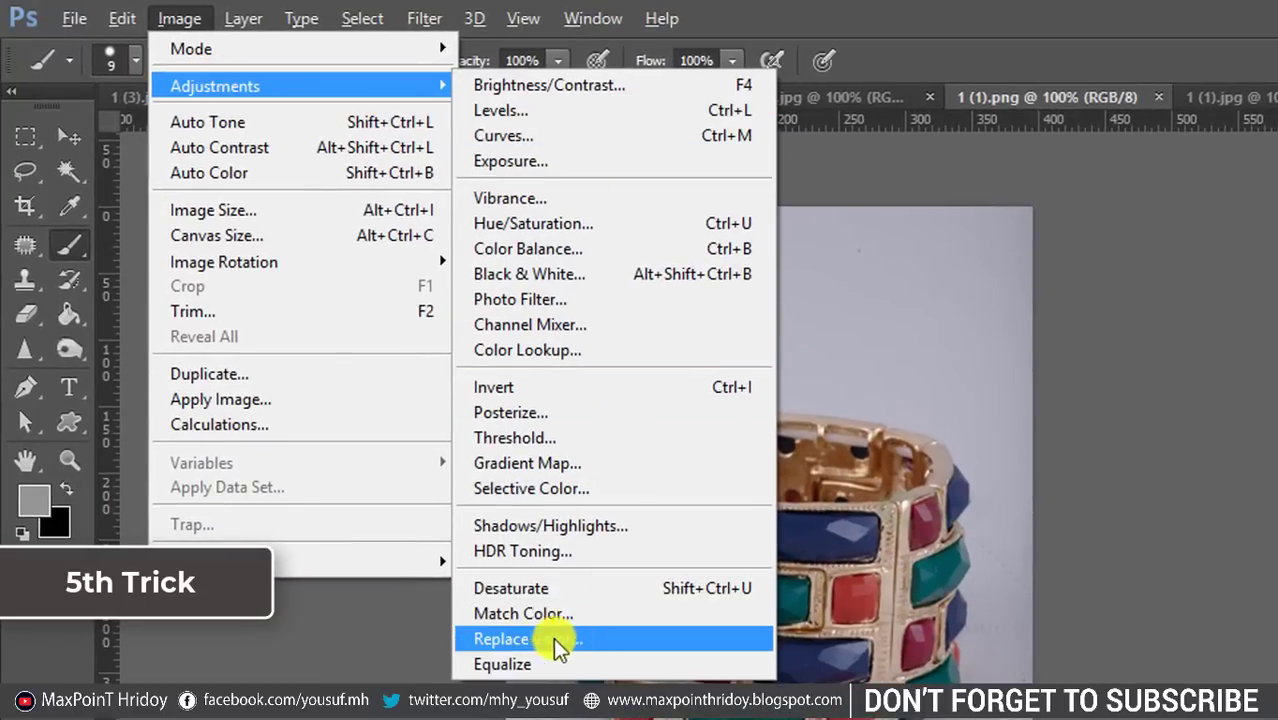
pyautogui.click(581, 639)
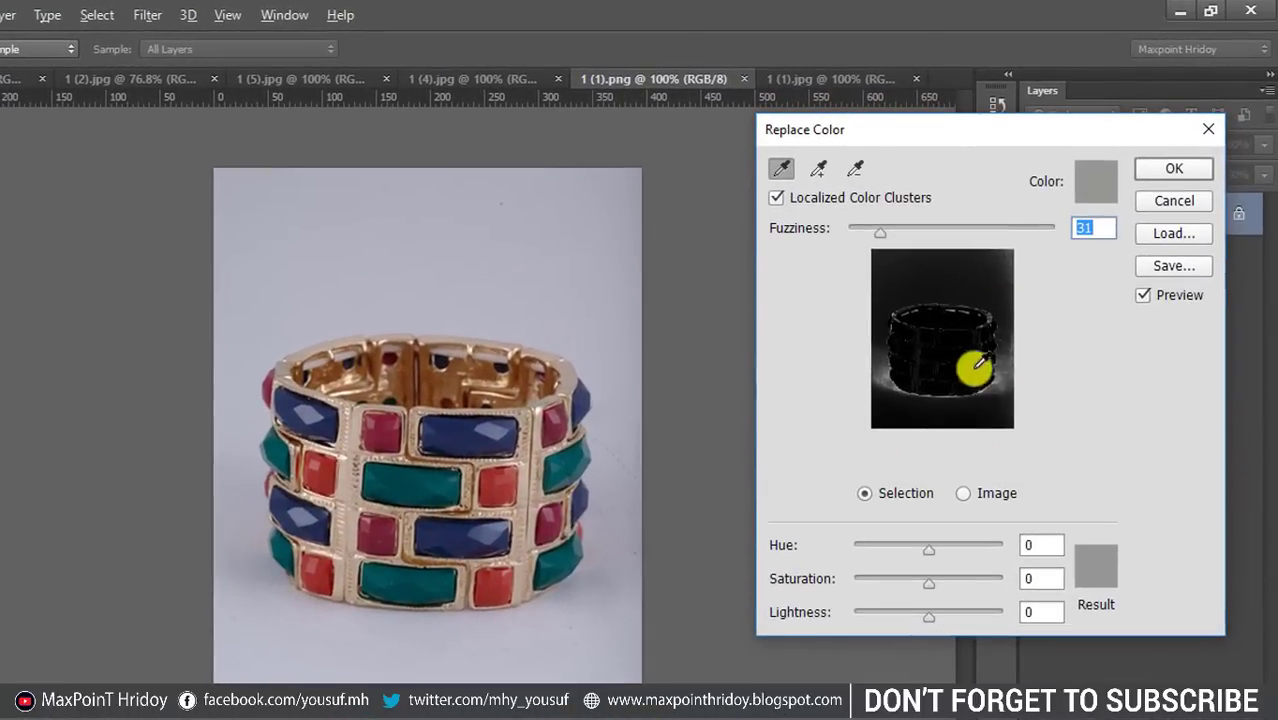
pyautogui.click(818, 170)
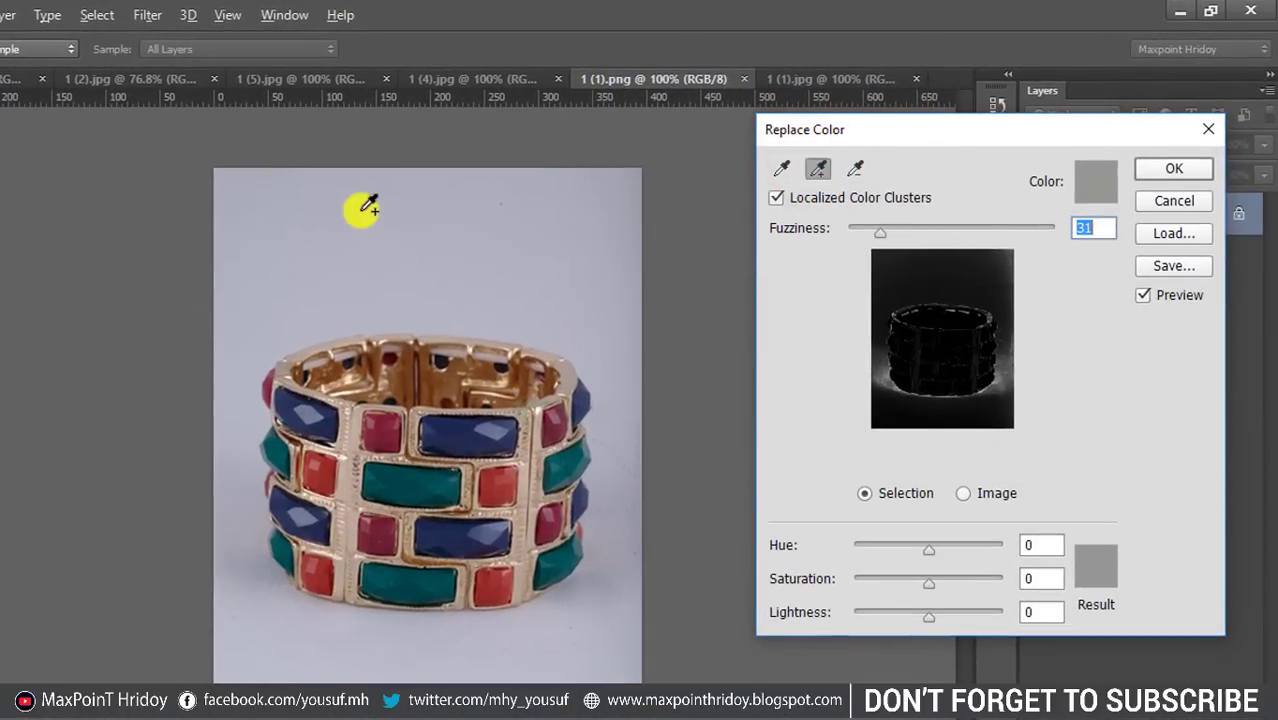
pyautogui.click(447, 212)
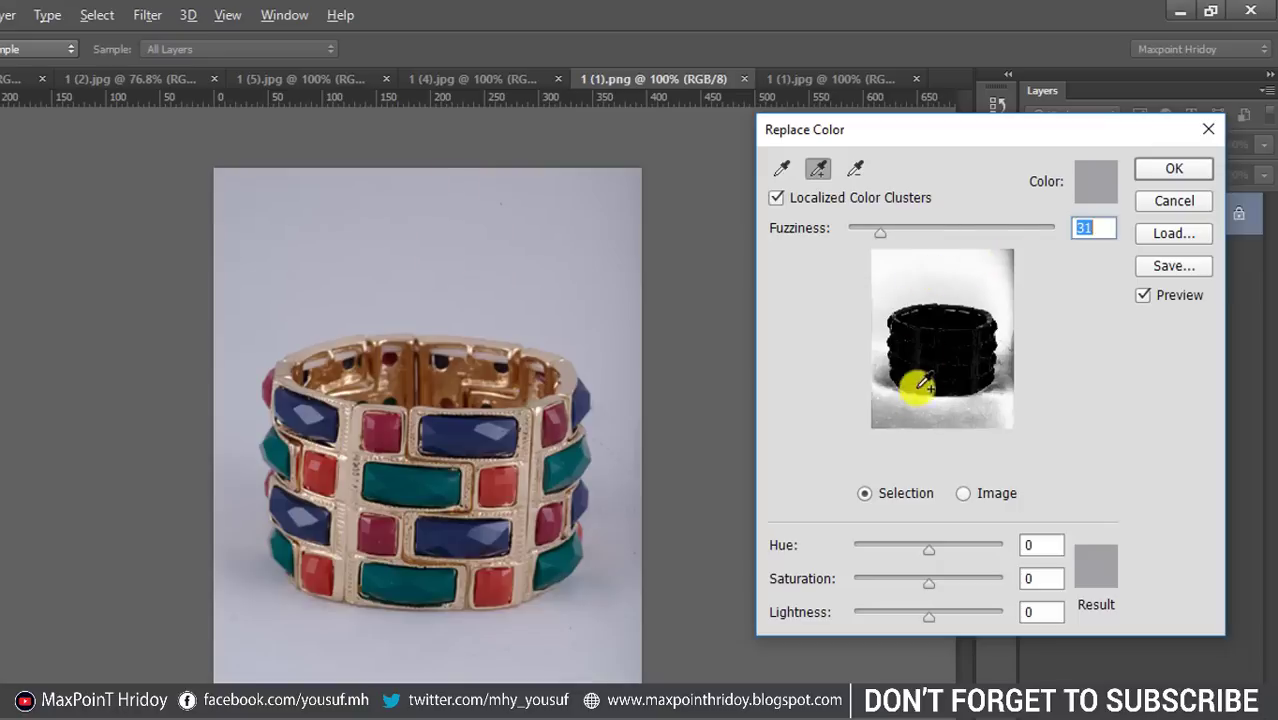
pyautogui.click(420, 664)
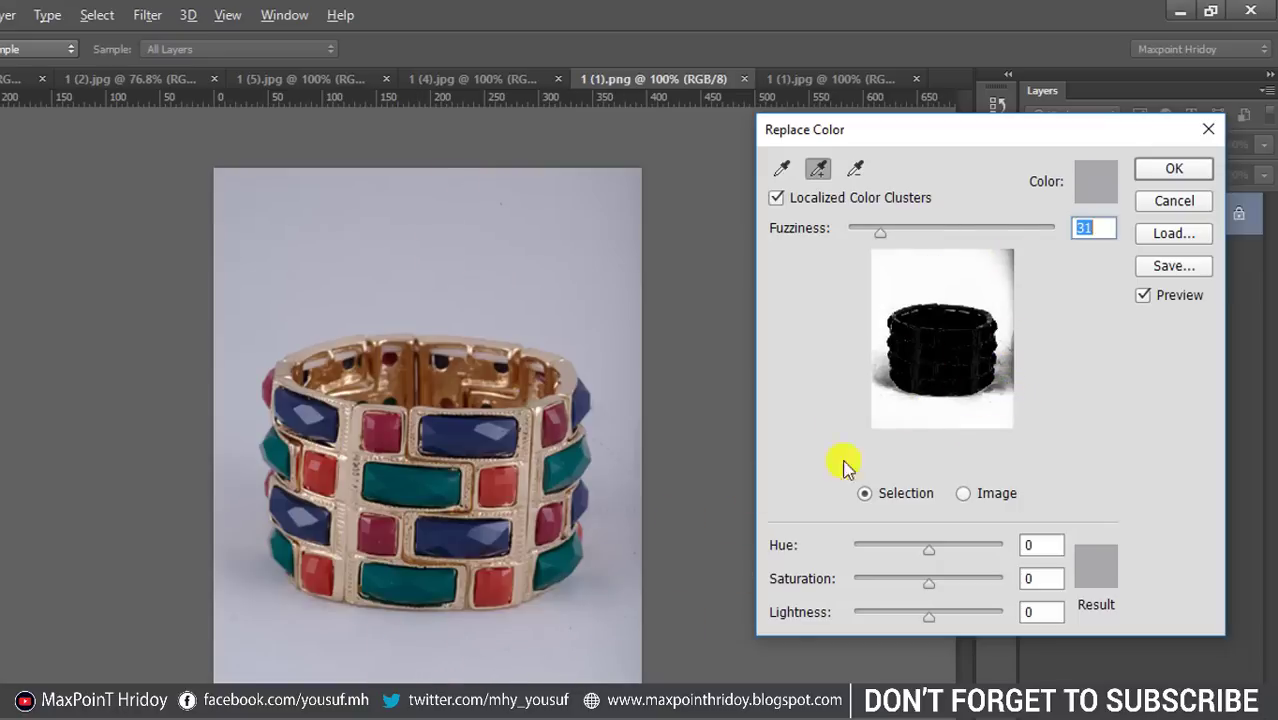
pyautogui.click(609, 566)
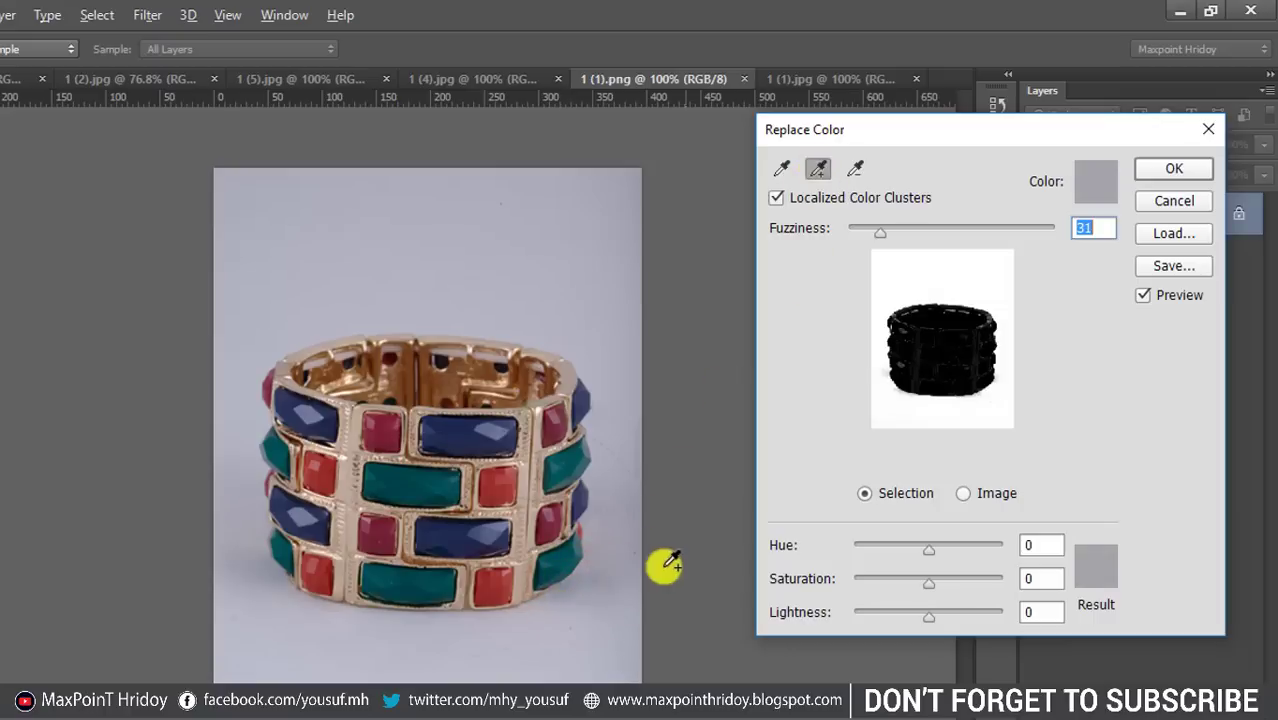
pyautogui.click(605, 580)
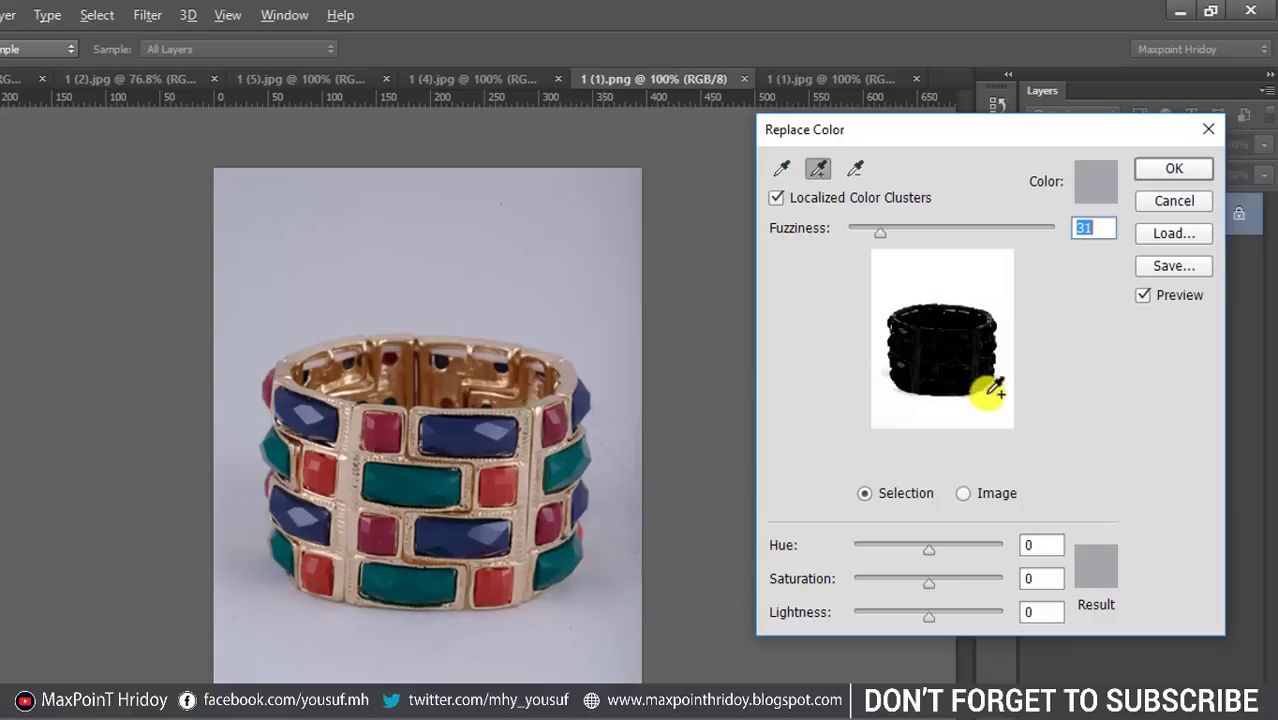
pyautogui.click(236, 513)
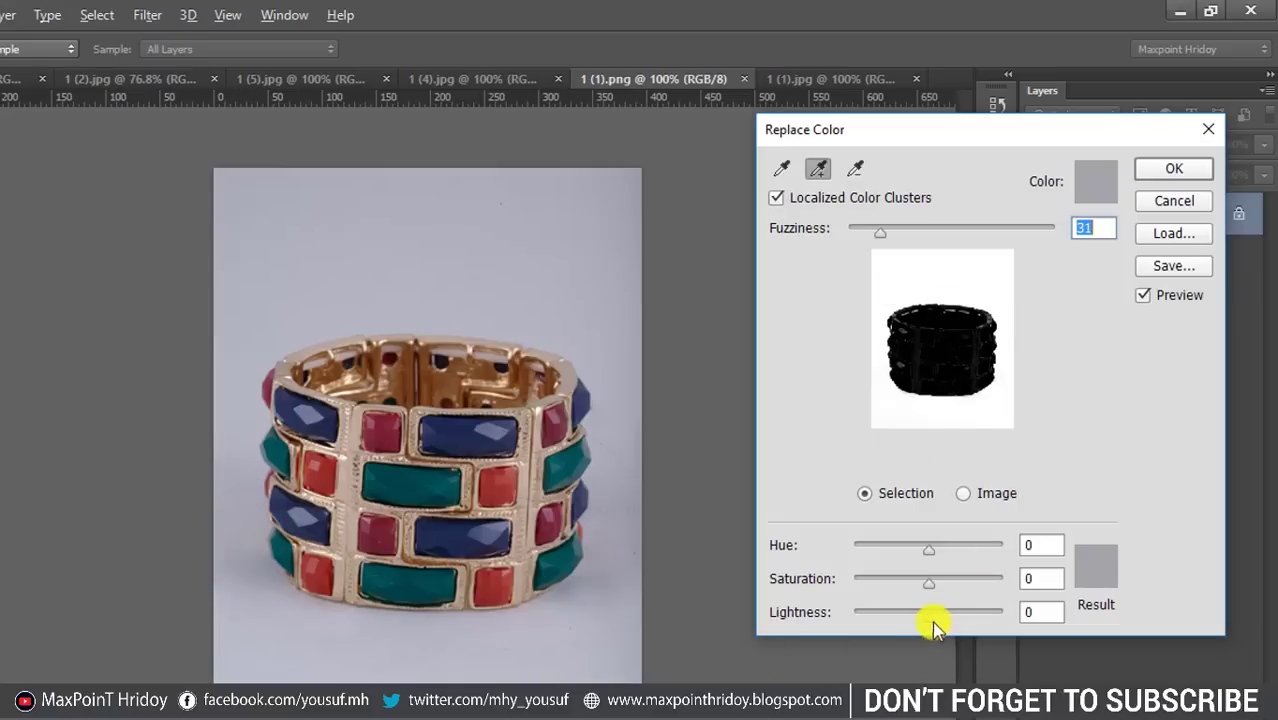
# - Set Replace Color lightness to +100, apply it, and compare with the original grey
pyautogui.moveTo(929, 612); pyautogui.dragTo(1020, 624)
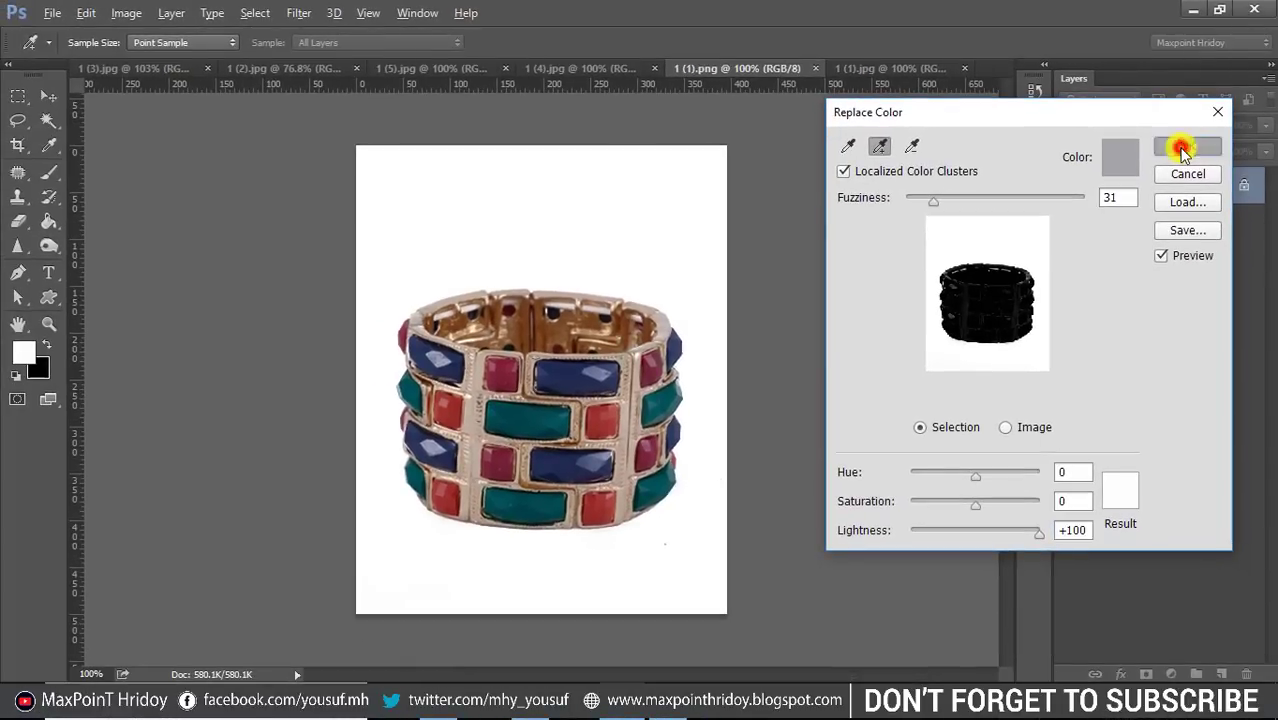
pyautogui.click(1181, 148)
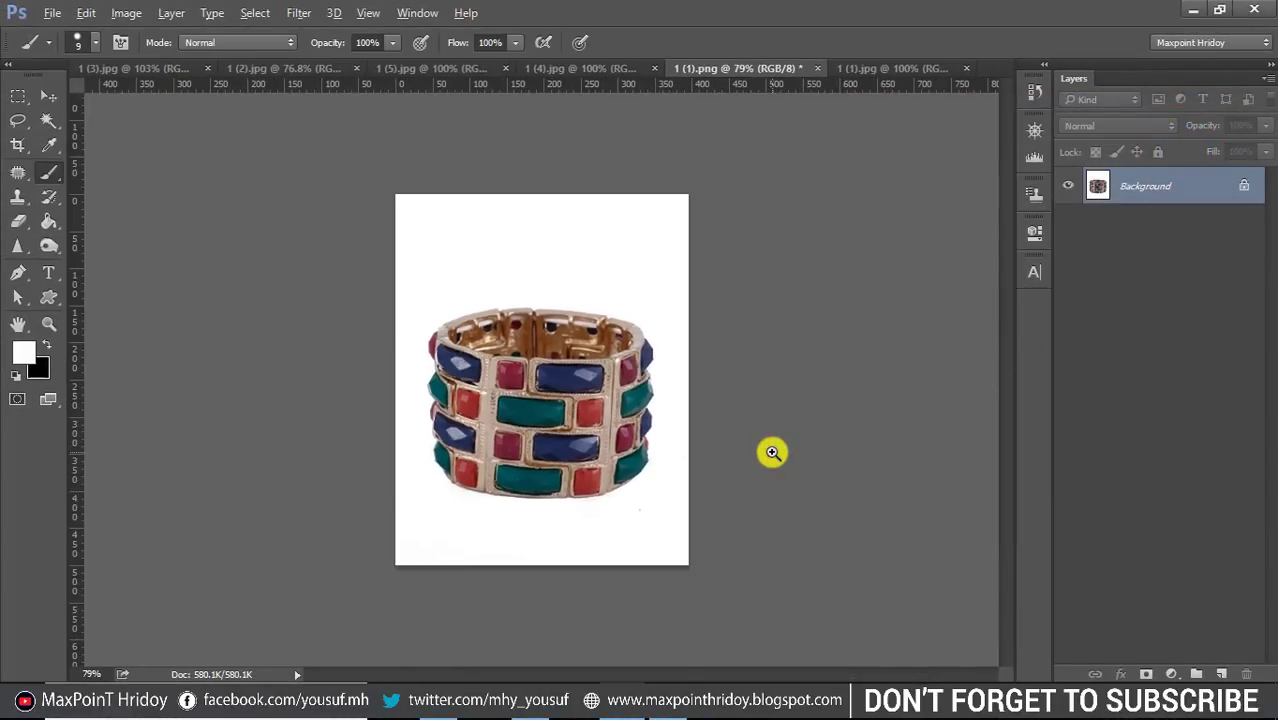
pyautogui.scroll(-2, 785, 462)
pyautogui.hotkey('ctrl', 'z')
pyautogui.hotkey('ctrl', 'z')
pyautogui.hotkey('ctrl', 'z')
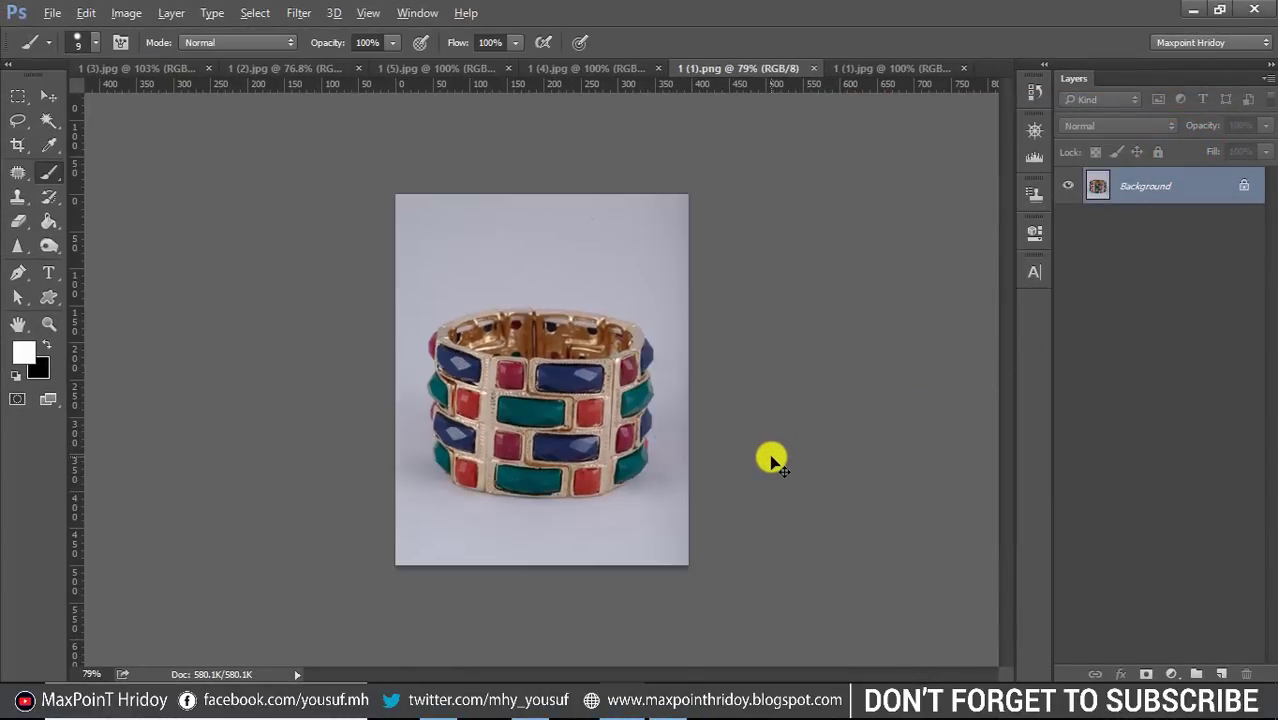
pyautogui.click(126, 68)
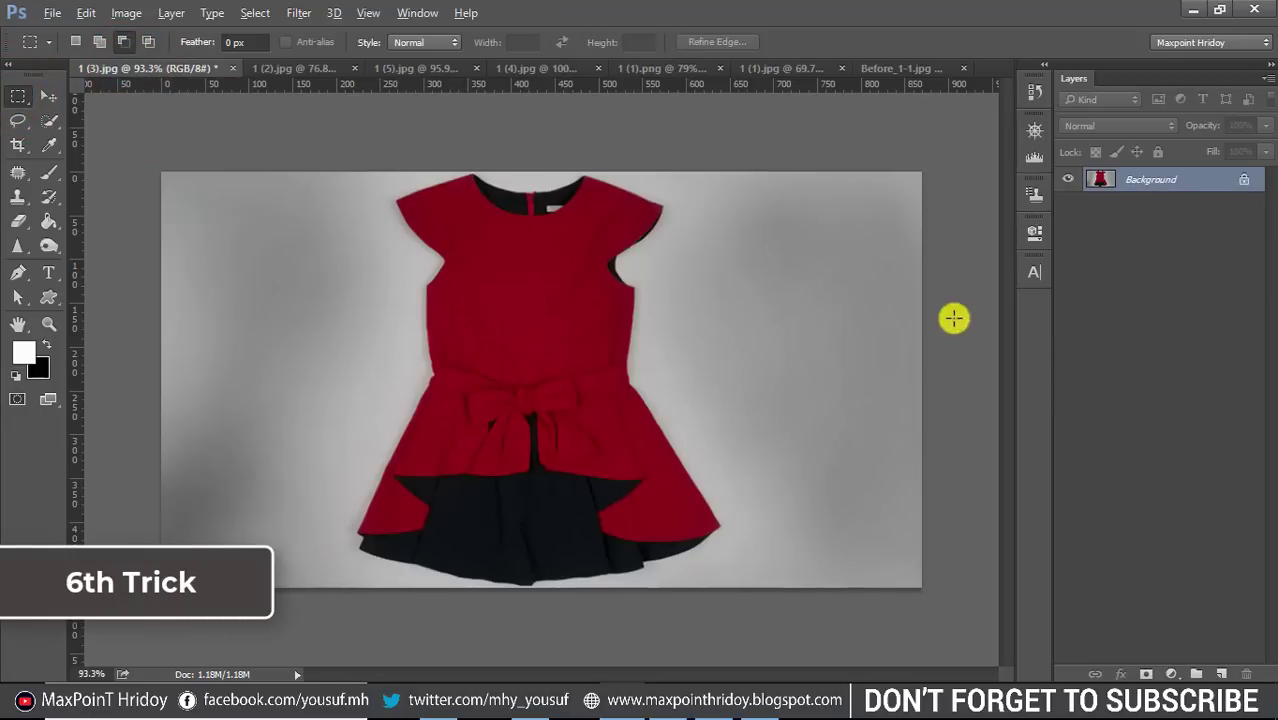
# - Add eight rectangular marquee patches of grey background around the dress to the selection
pyautogui.moveTo(832, 316); pyautogui.dragTo(898, 382)
pyautogui.keyDown('shift'); pyautogui.moveTo(818, 205); pyautogui.dragTo(873, 241); pyautogui.keyUp('shift')
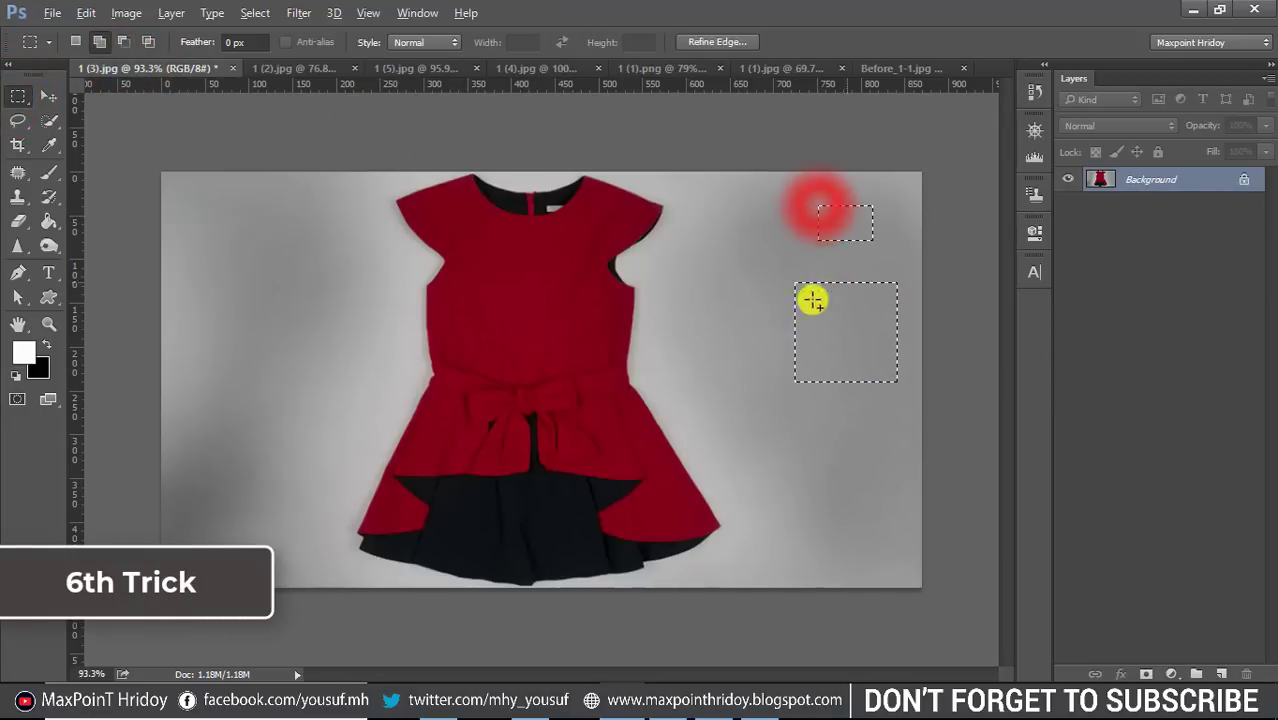
pyautogui.keyDown('shift'); pyautogui.moveTo(675, 323); pyautogui.dragTo(717, 409); pyautogui.keyUp('shift')
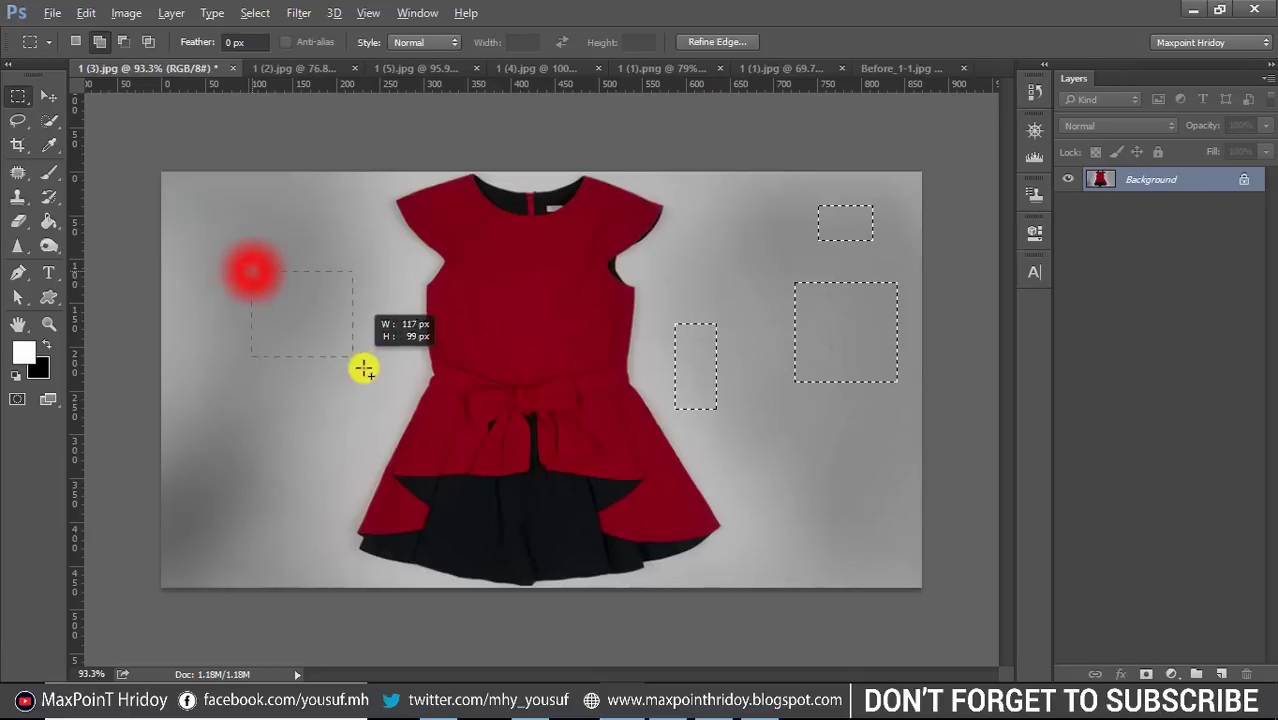
pyautogui.keyDown('shift'); pyautogui.moveTo(251, 270); pyautogui.dragTo(363, 366); pyautogui.keyUp('shift')
pyautogui.keyDown('shift'); pyautogui.moveTo(304, 190); pyautogui.dragTo(358, 232); pyautogui.keyUp('shift')
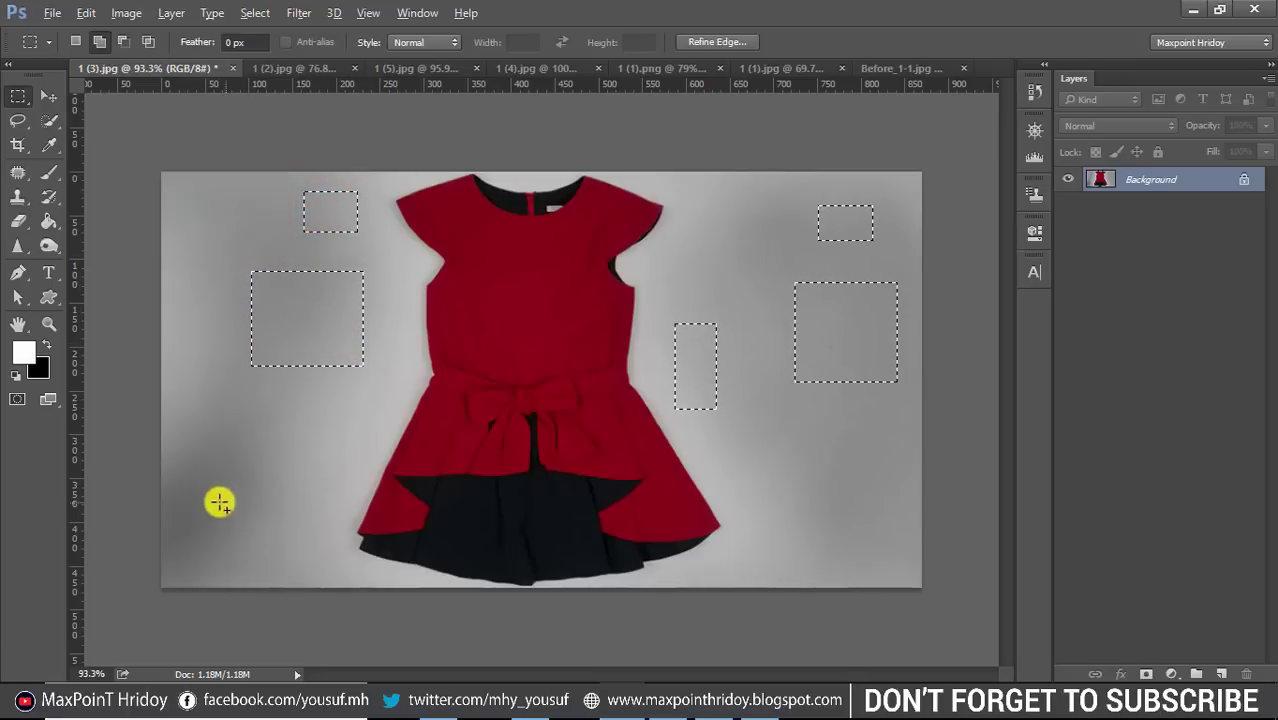
pyautogui.keyDown('shift'); pyautogui.moveTo(203, 449); pyautogui.dragTo(305, 574); pyautogui.keyUp('shift')
pyautogui.keyDown('shift'); pyautogui.moveTo(334, 381); pyautogui.dragTo(369, 443); pyautogui.keyUp('shift')
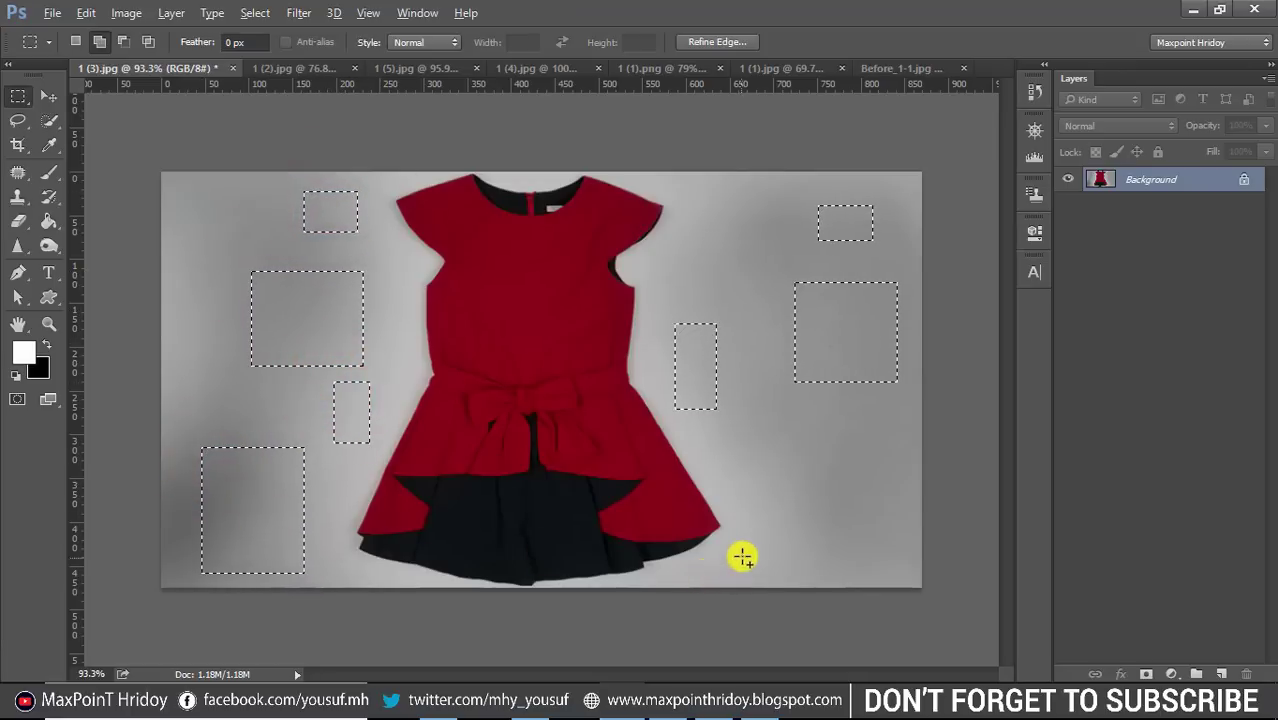
pyautogui.moveTo(738, 545)
pyautogui.keyDown('shift'); pyautogui.mouseDown()
pyautogui.moveTo(885, 624)
pyautogui.moveTo(875, 620)
pyautogui.mouseUp(); pyautogui.keyUp('shift')
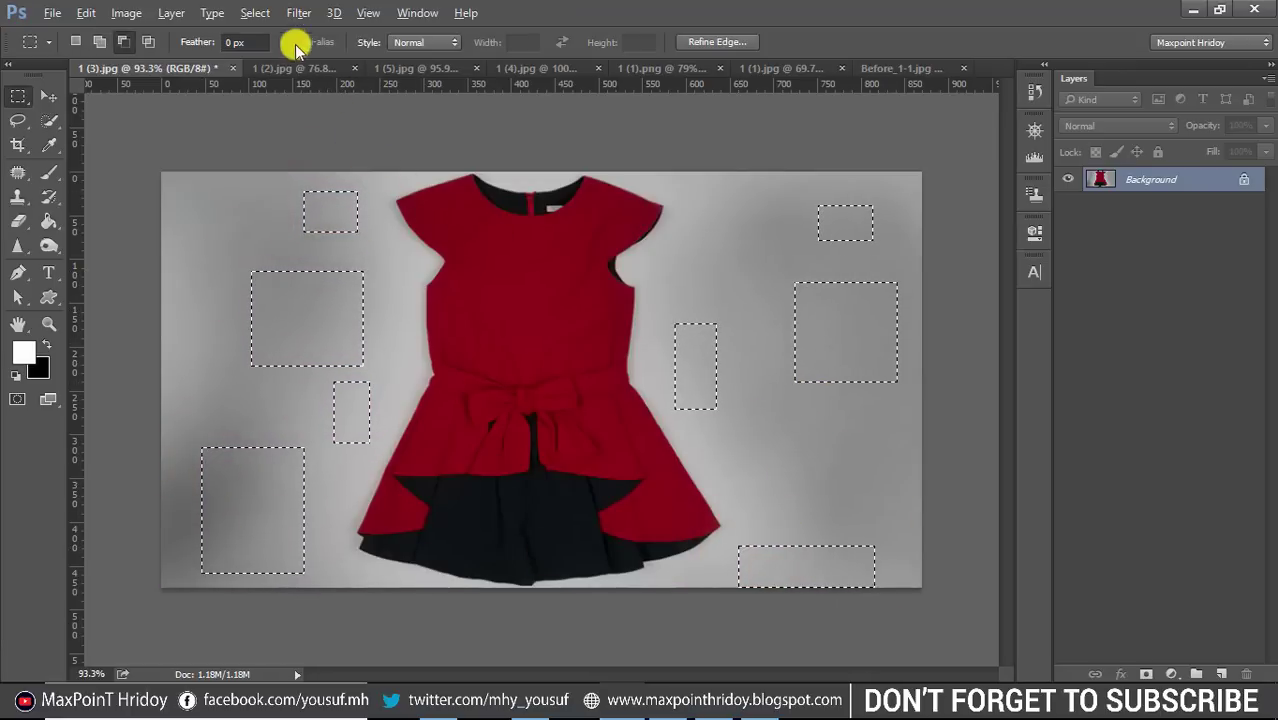
# - Grow the selection to all similar grey background pixels, excluding the dress collar tag
pyautogui.click(258, 14)
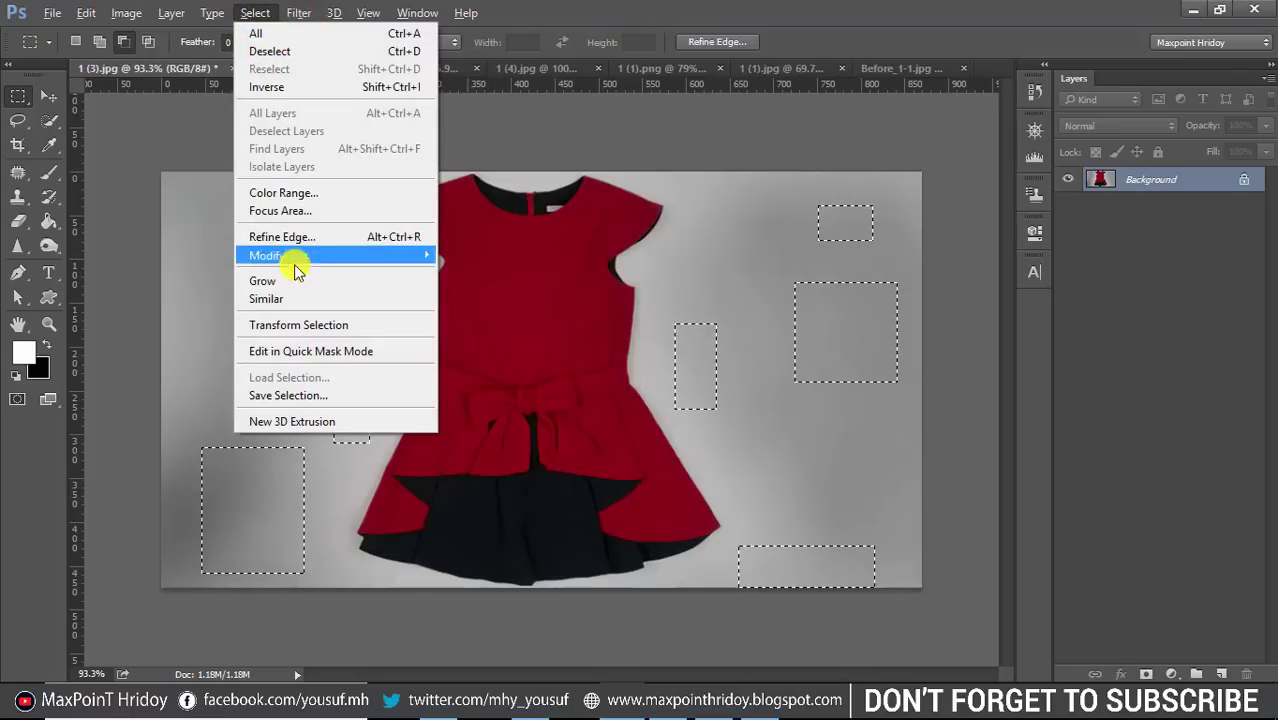
pyautogui.click(314, 300)
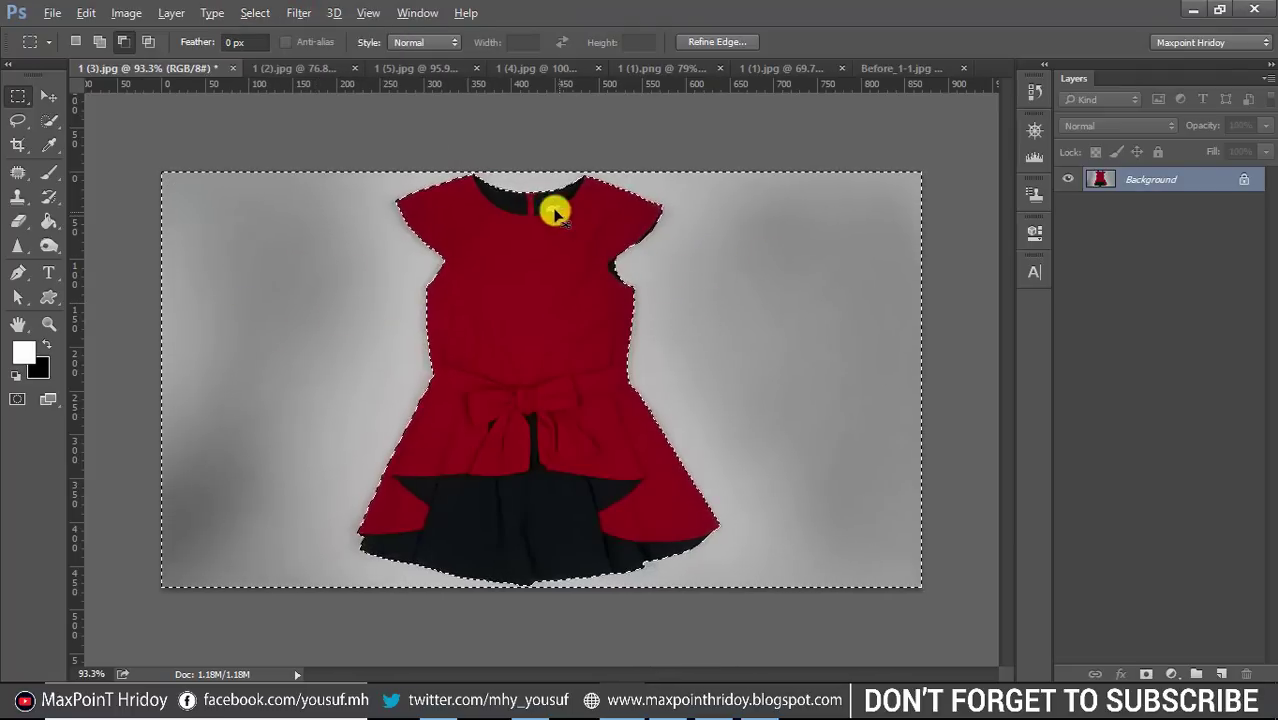
pyautogui.moveTo(548, 200); pyautogui.dragTo(640, 294)
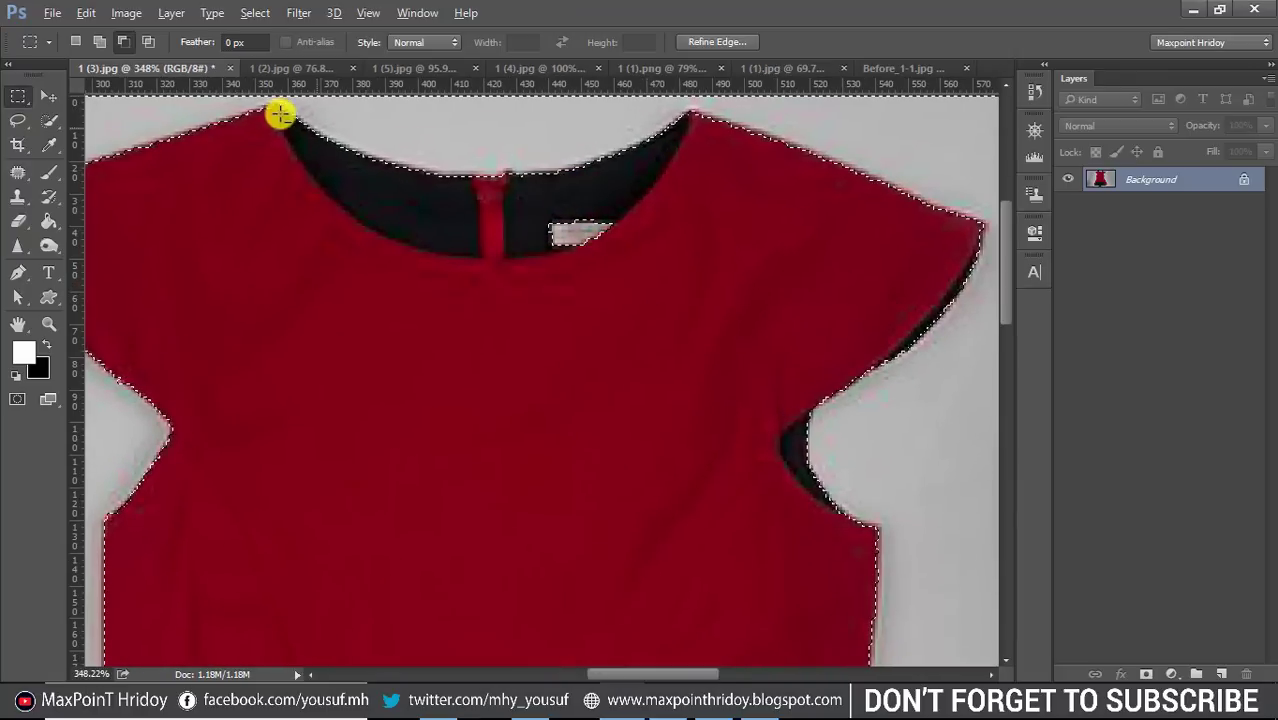
pyautogui.click(123, 41)
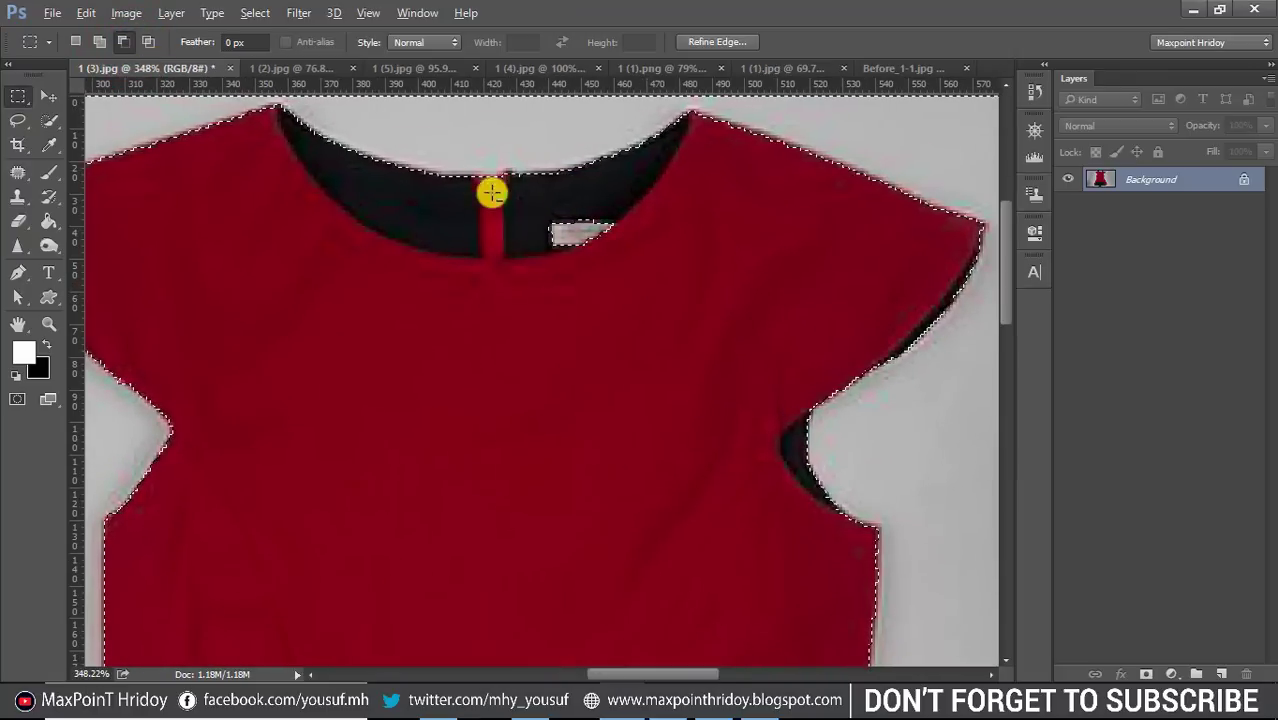
pyautogui.moveTo(532, 209); pyautogui.dragTo(625, 271)
pyautogui.hotkey('ctrl', '0')
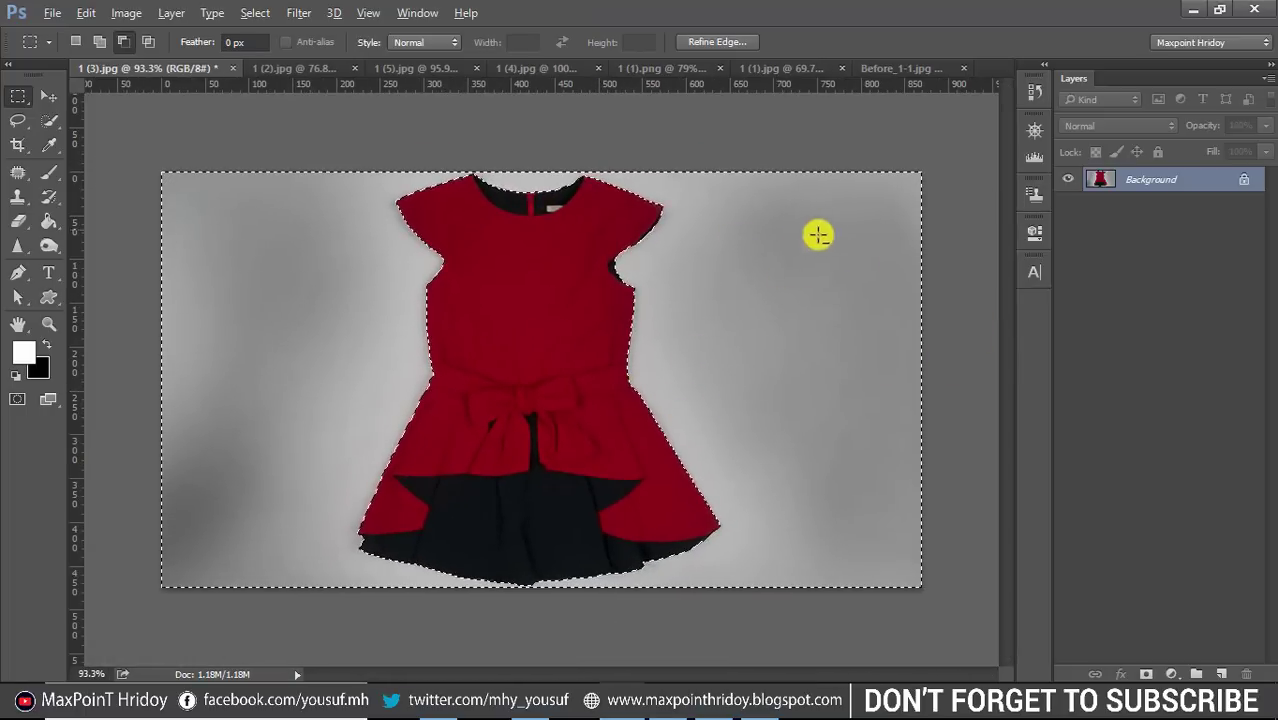
# - Fill the selected grey background with white and deselect
pyautogui.hotkey('shift', 'F5')
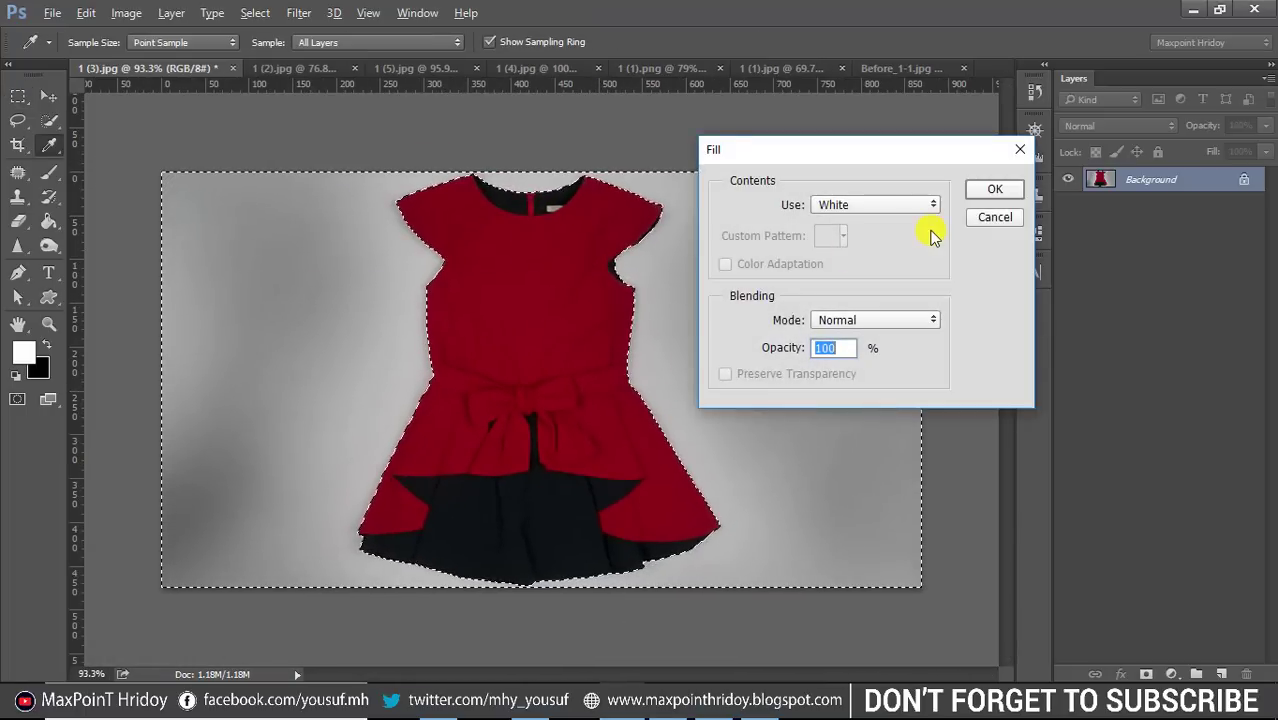
pyautogui.click(1000, 192)
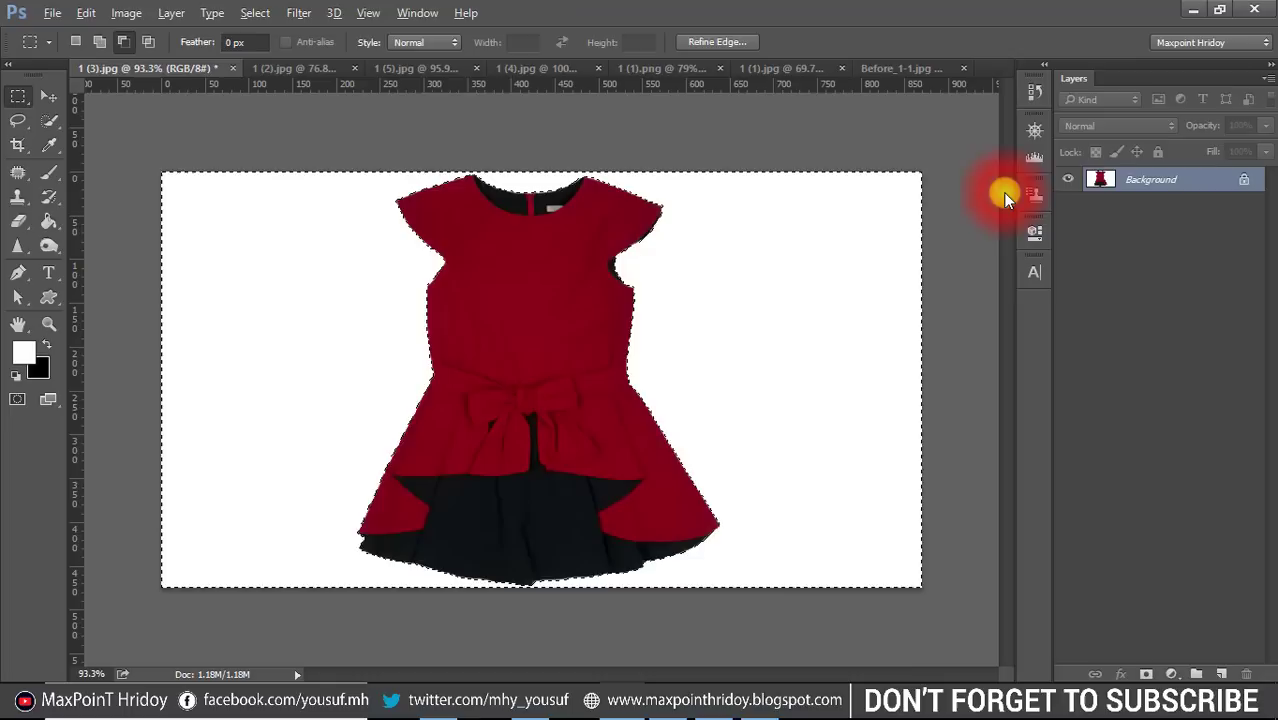
pyautogui.click(258, 17)
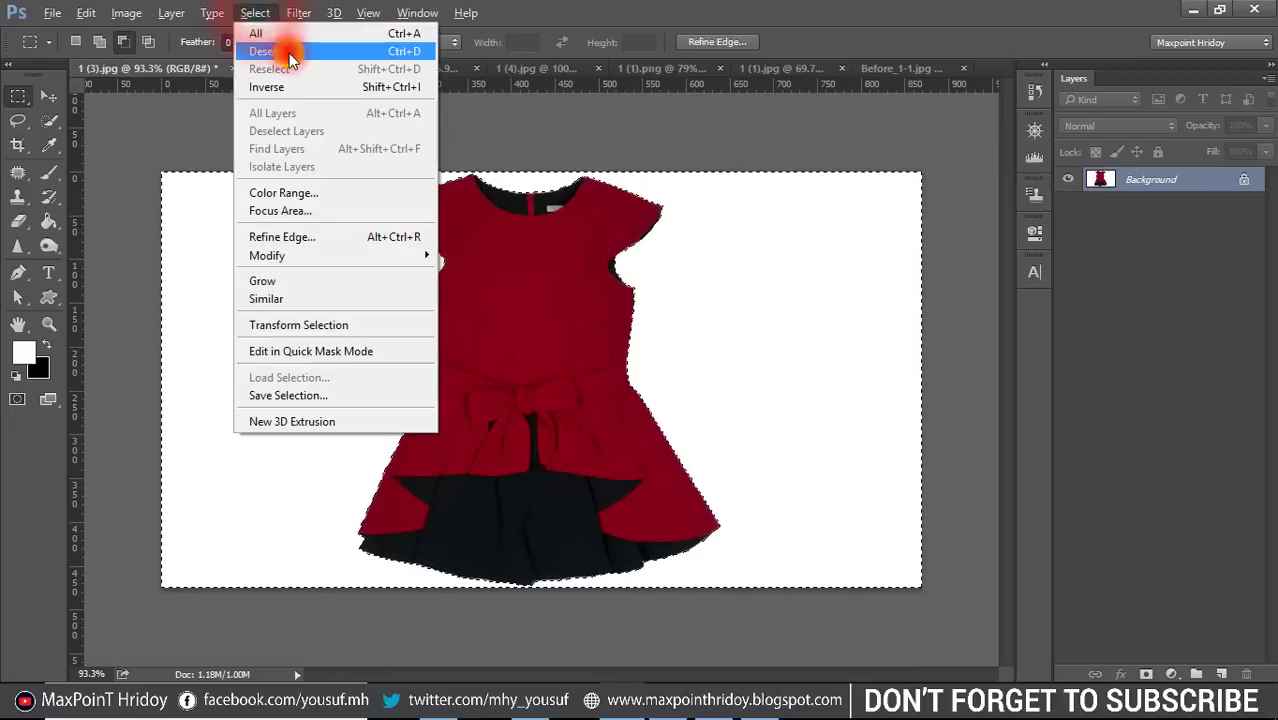
pyautogui.click(275, 48)
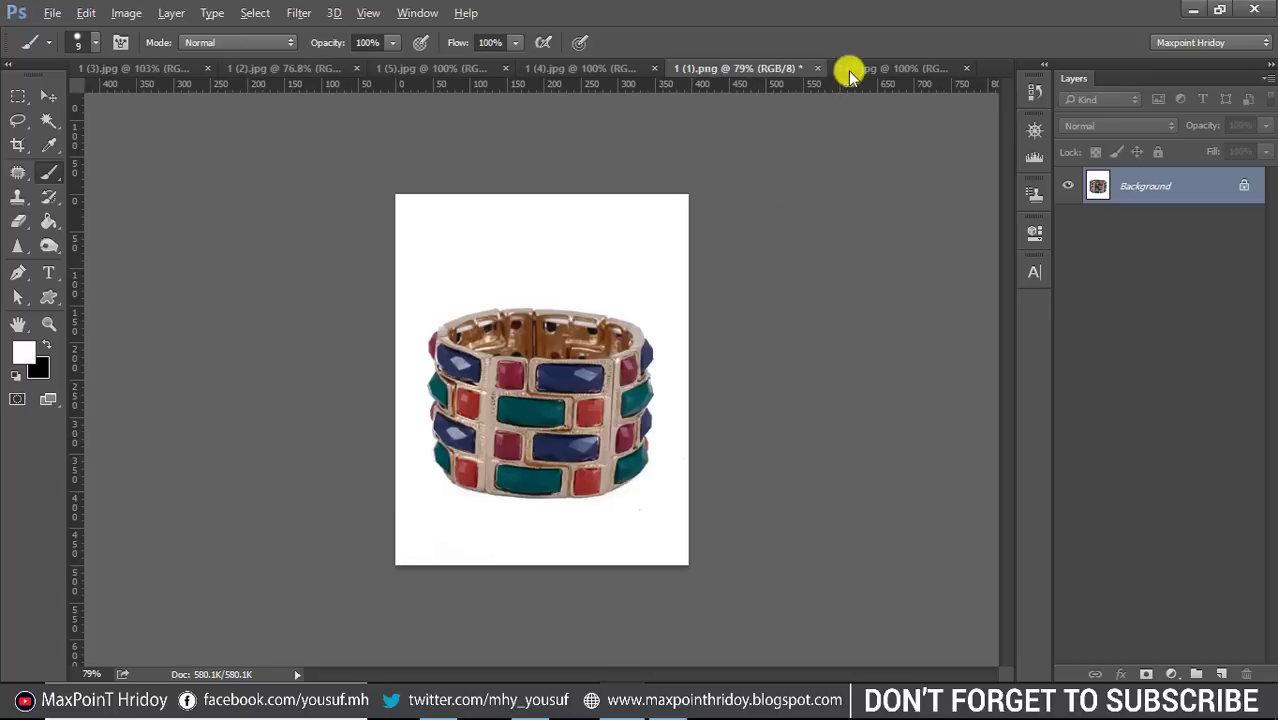
# - Bring up the lotion-on-leaf photo with the Pen Tool and zoom in on the tube
pyautogui.click(865, 72)
pyautogui.click(20, 175)
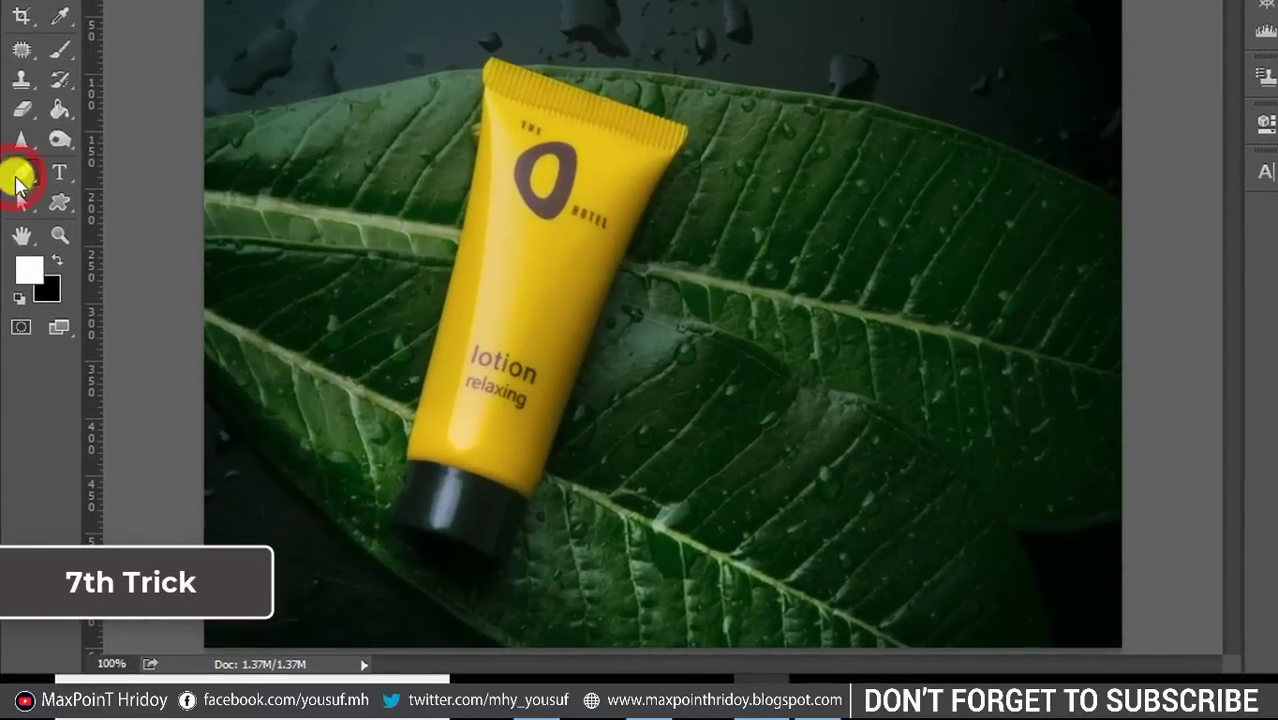
pyautogui.click(153, 170)
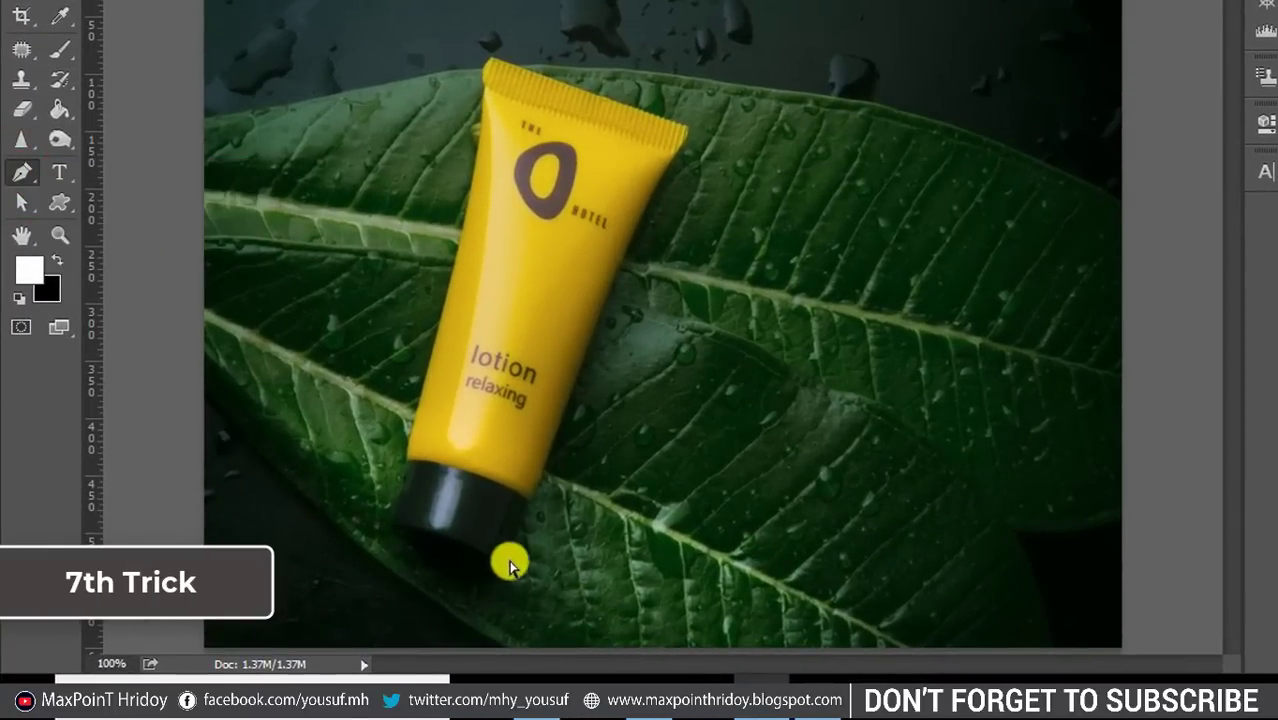
pyautogui.moveTo(508, 566); pyautogui.dragTo(490, 596)
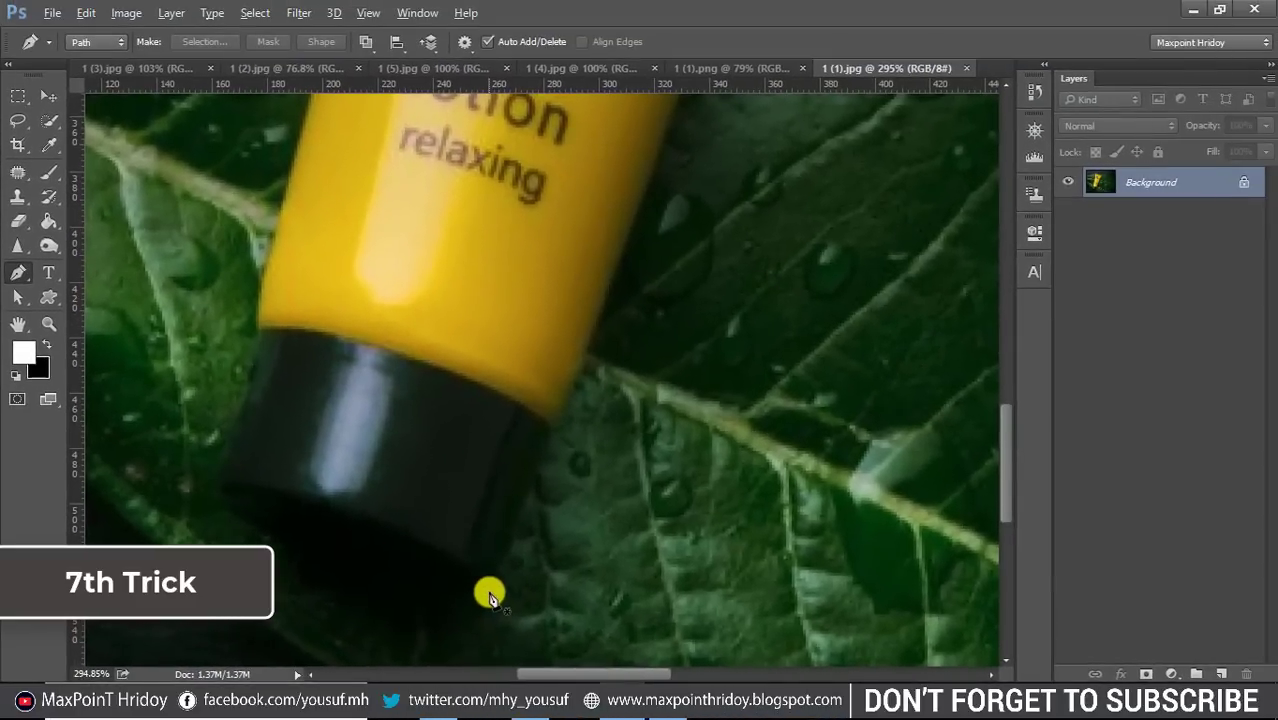
pyautogui.moveTo(548, 400); pyautogui.dragTo(550, 544)
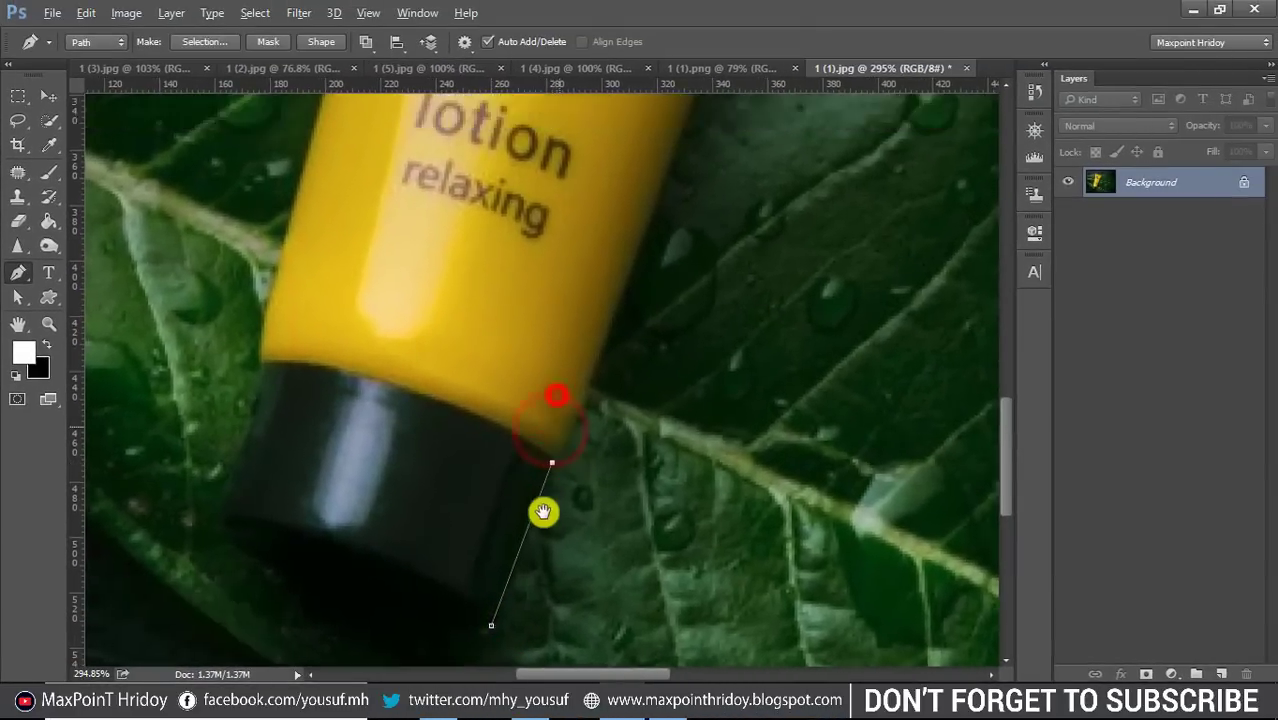
# - Place curved anchors along the tube's right side, top corner and around its outline
pyautogui.moveTo(579, 437); pyautogui.dragTo(568, 542)
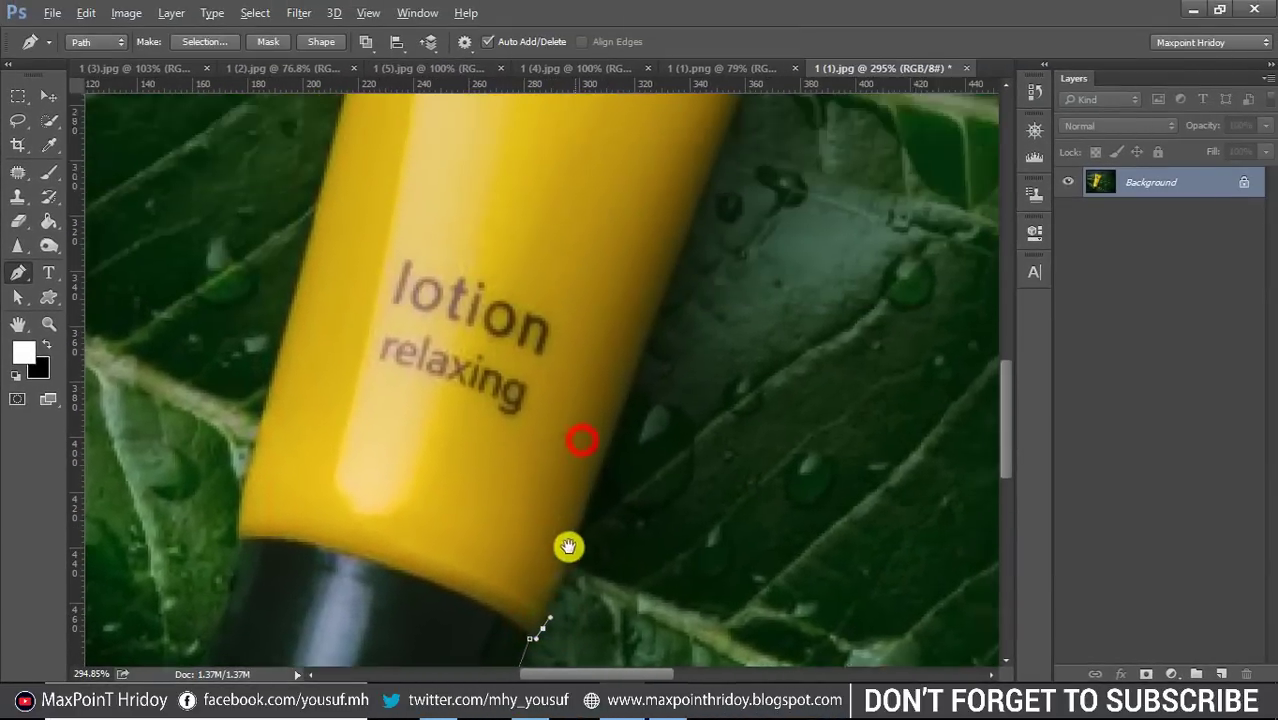
pyautogui.click(660, 294)
pyautogui.scroll(5, 700, 230)
pyautogui.moveTo(750, 249); pyautogui.dragTo(793, 168)
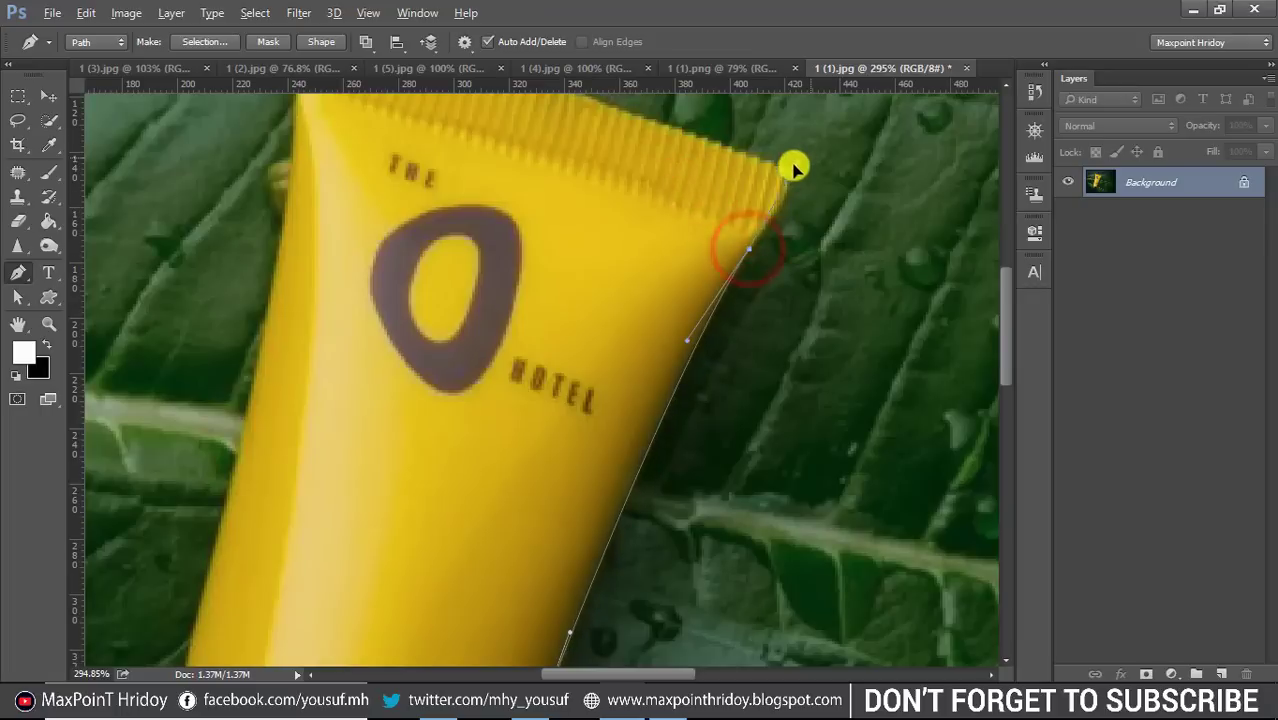
pyautogui.moveTo(593, 153); pyautogui.dragTo(701, 385)
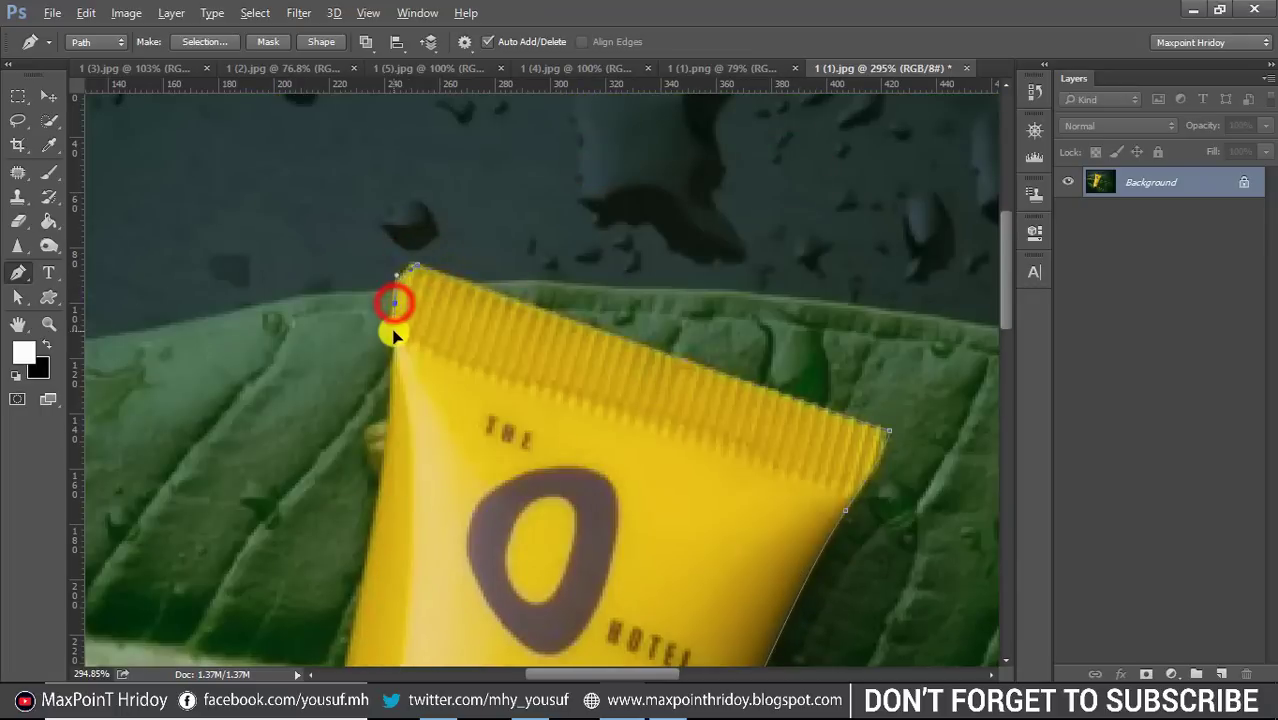
pyautogui.scroll(-3, 395, 335)
pyautogui.scroll(-3, 447, 519)
pyautogui.scroll(-3, 473, 490)
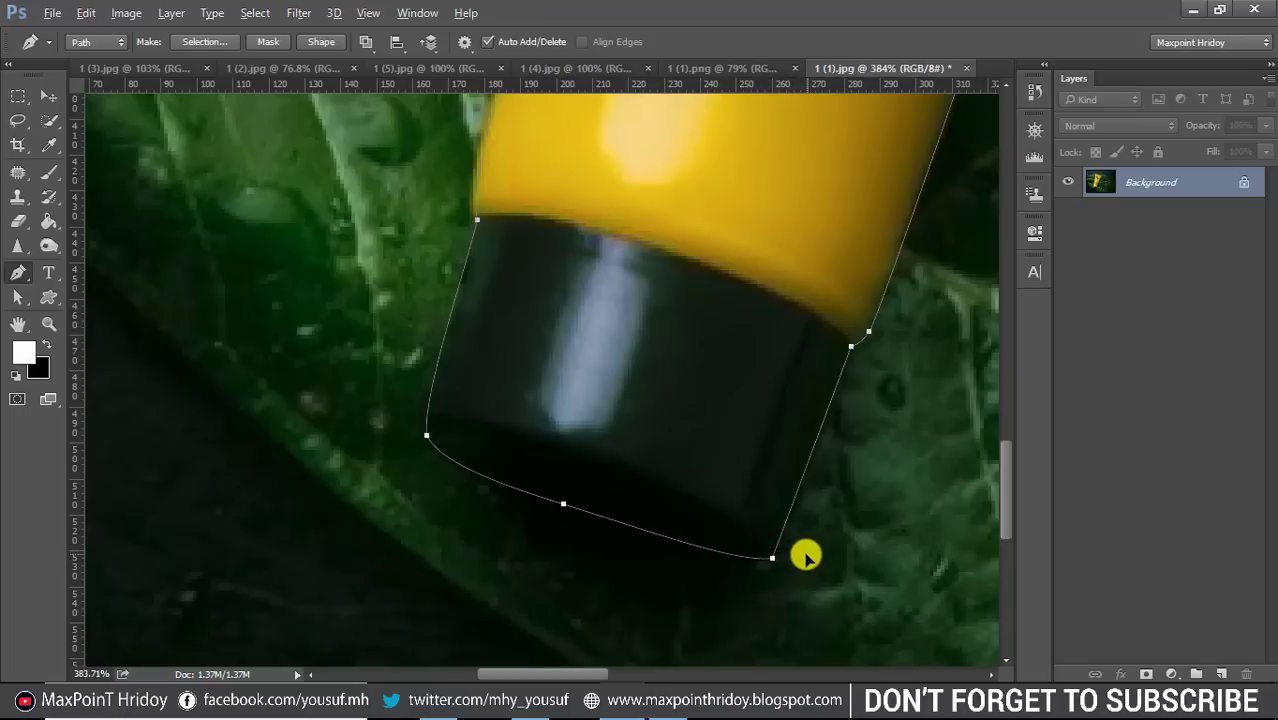
pyautogui.scroll(-5, 790, 510)
pyautogui.scroll(-3, 779, 457)
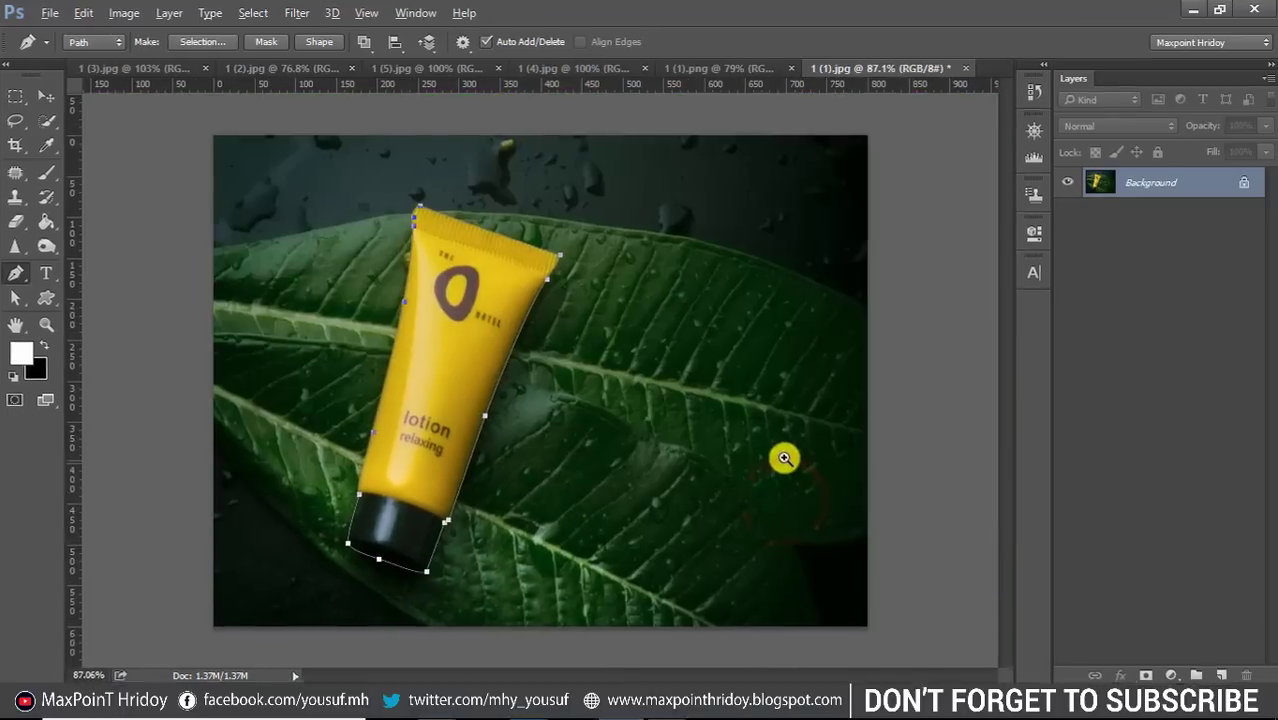
pyautogui.scroll(1, 700, 520)
pyautogui.scroll(1, 668, 528)
# - Turn the traced tube path into a selection with a 0.5 px feather
pyautogui.rightClick(262, 405)
pyautogui.click(290, 432)
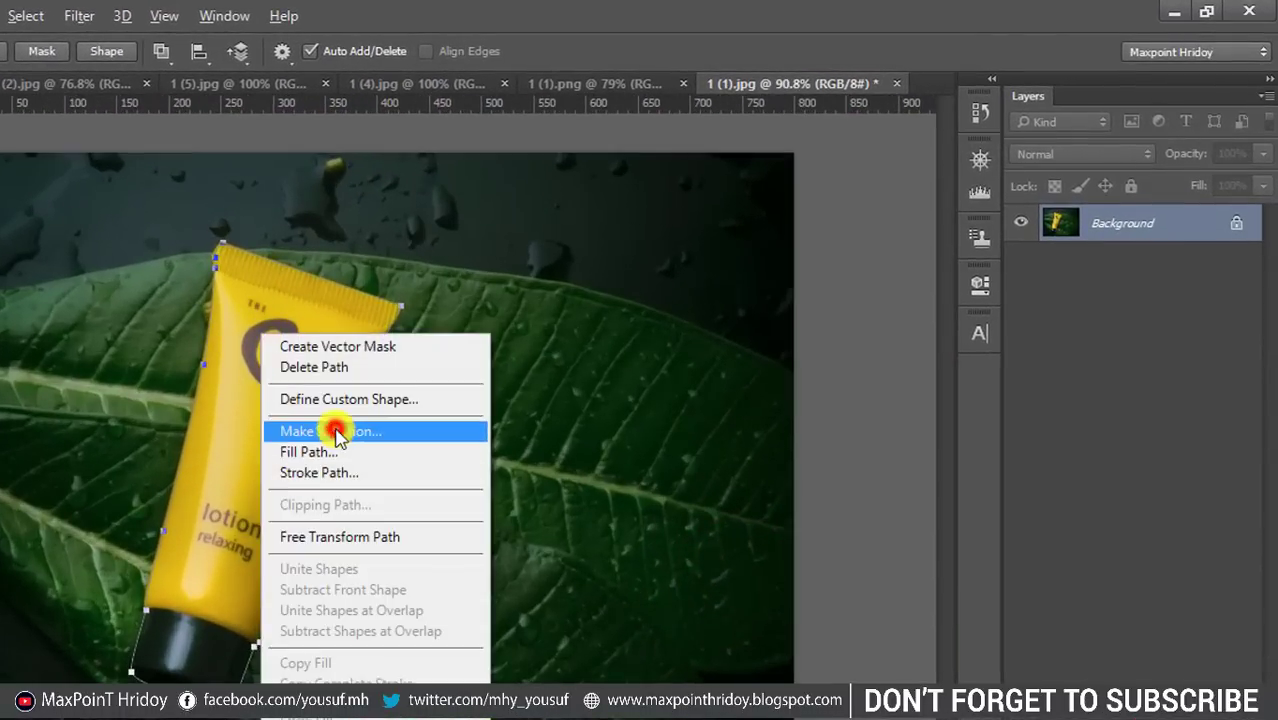
pyautogui.doubleClick(486, 252)
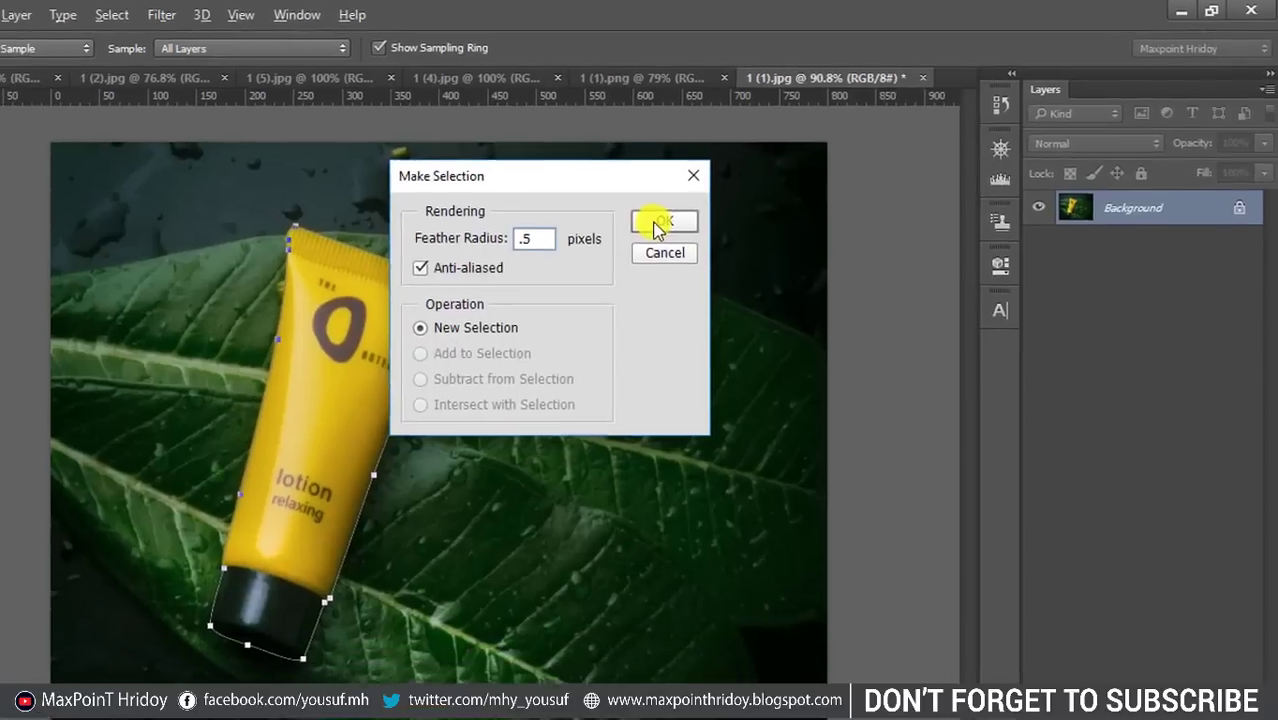
pyautogui.click(617, 240)
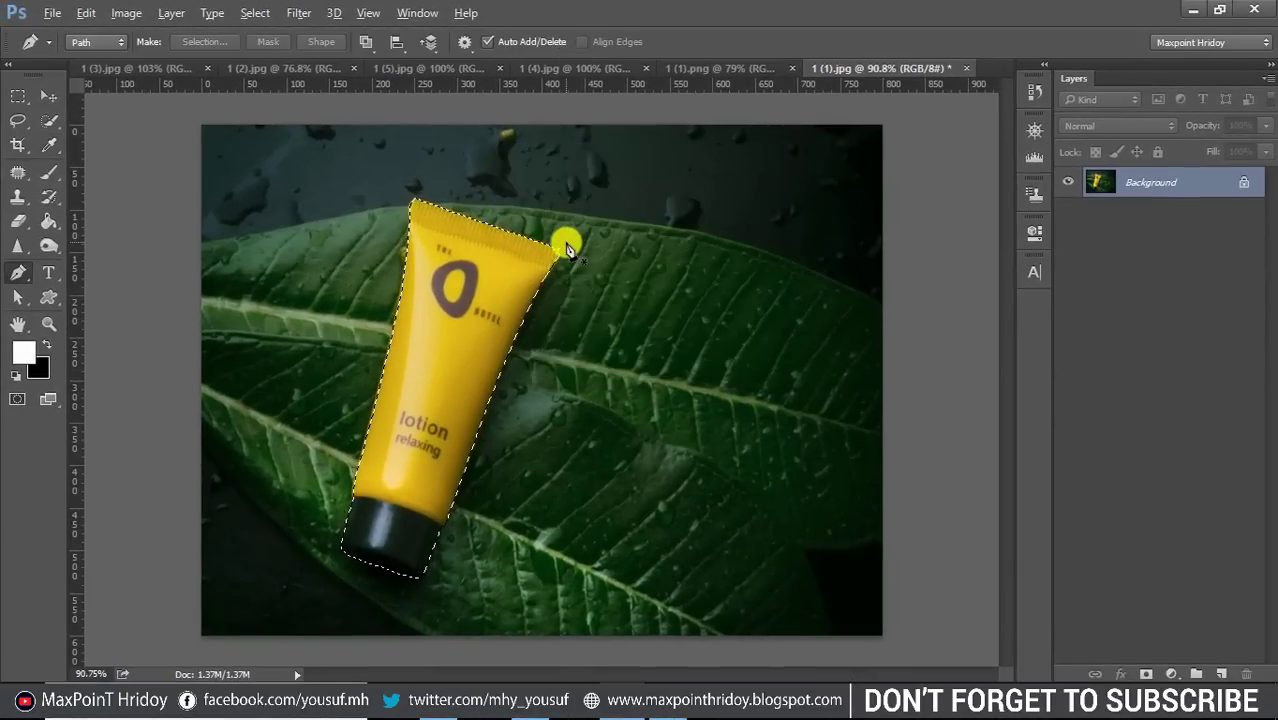
# - Fill the tube selection with white, then undo that fill
pyautogui.hotkey('shift', 'F5')
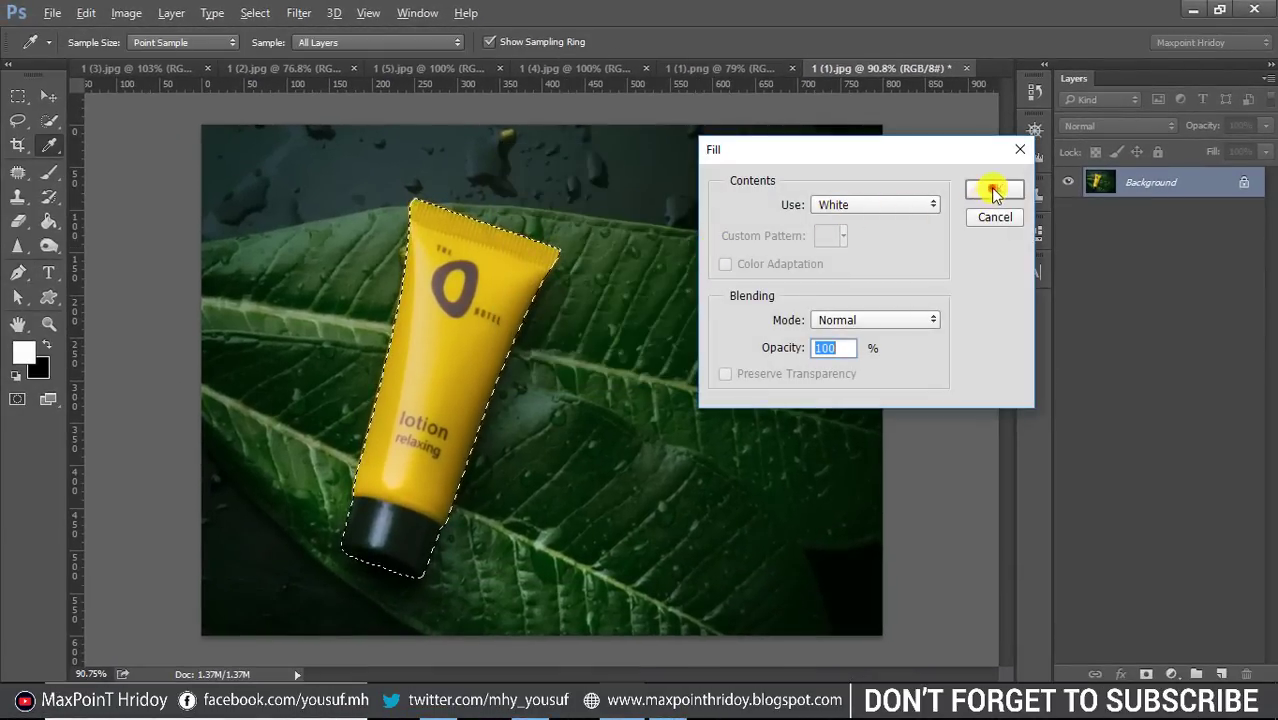
pyautogui.click(993, 192)
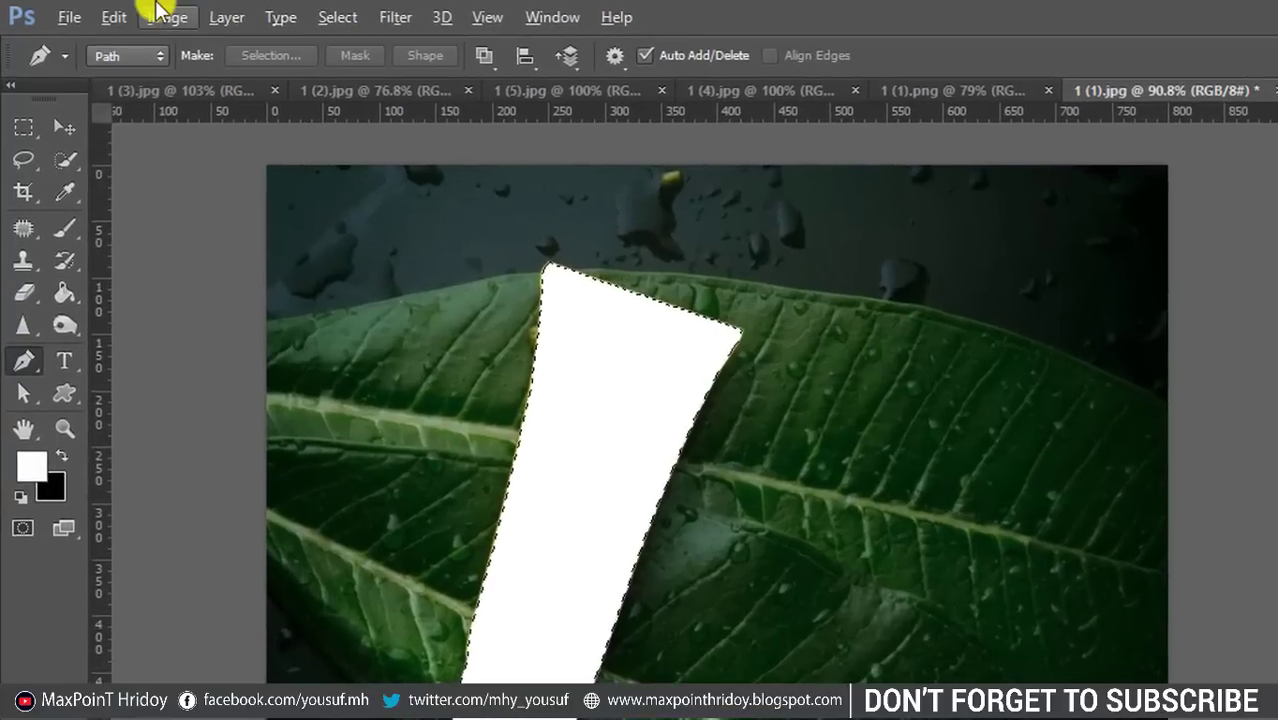
pyautogui.click(86, 12)
pyautogui.click(157, 62)
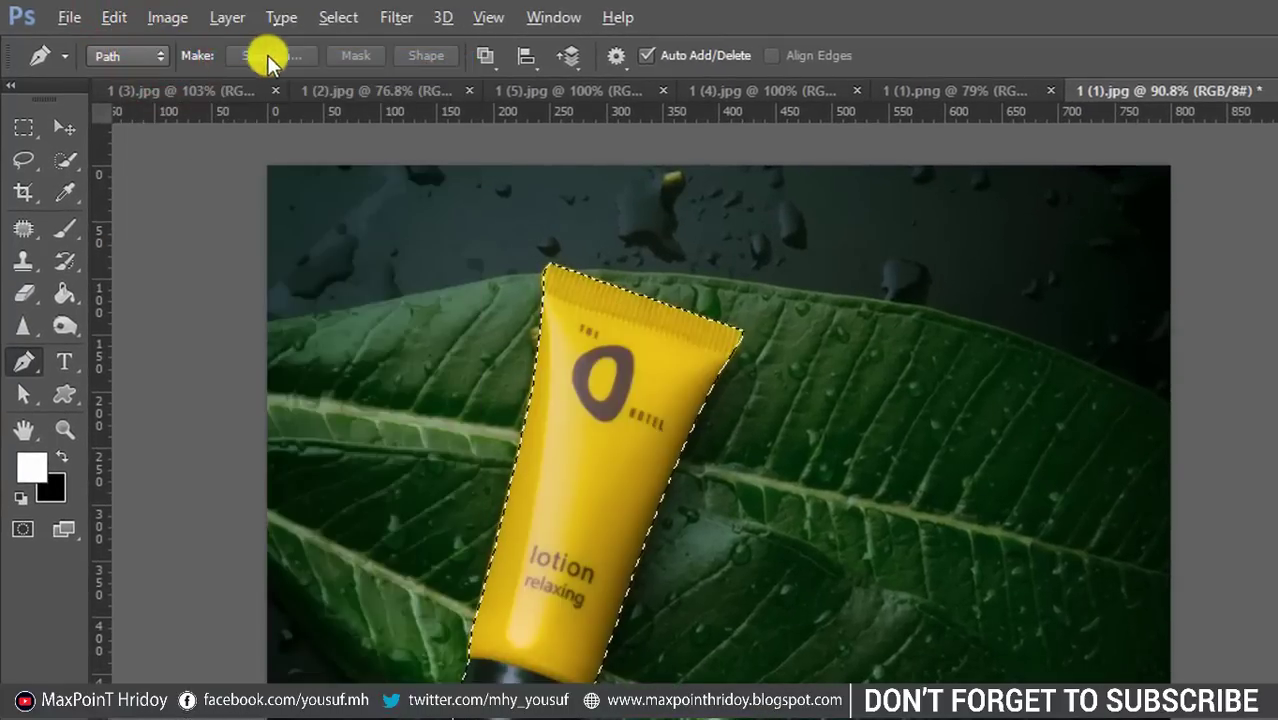
# - Invert the selection, fill the leaf background with white, and deselect
pyautogui.click(337, 22)
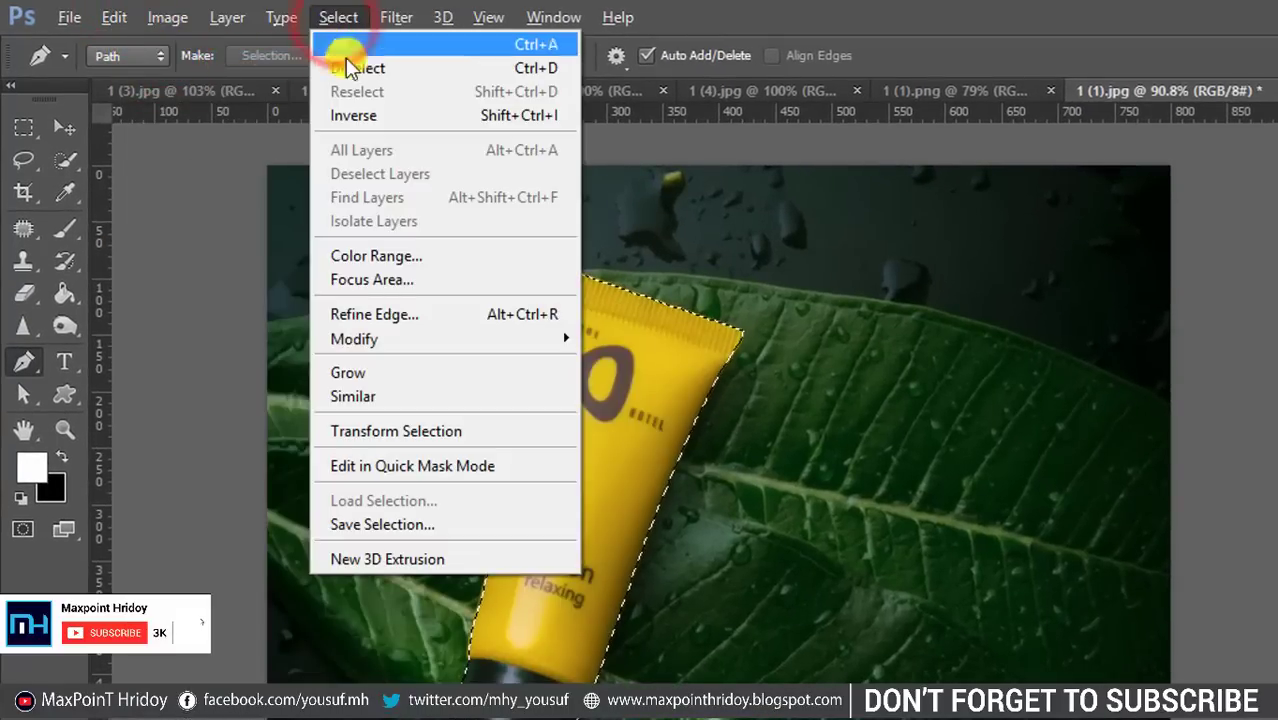
pyautogui.click(372, 115)
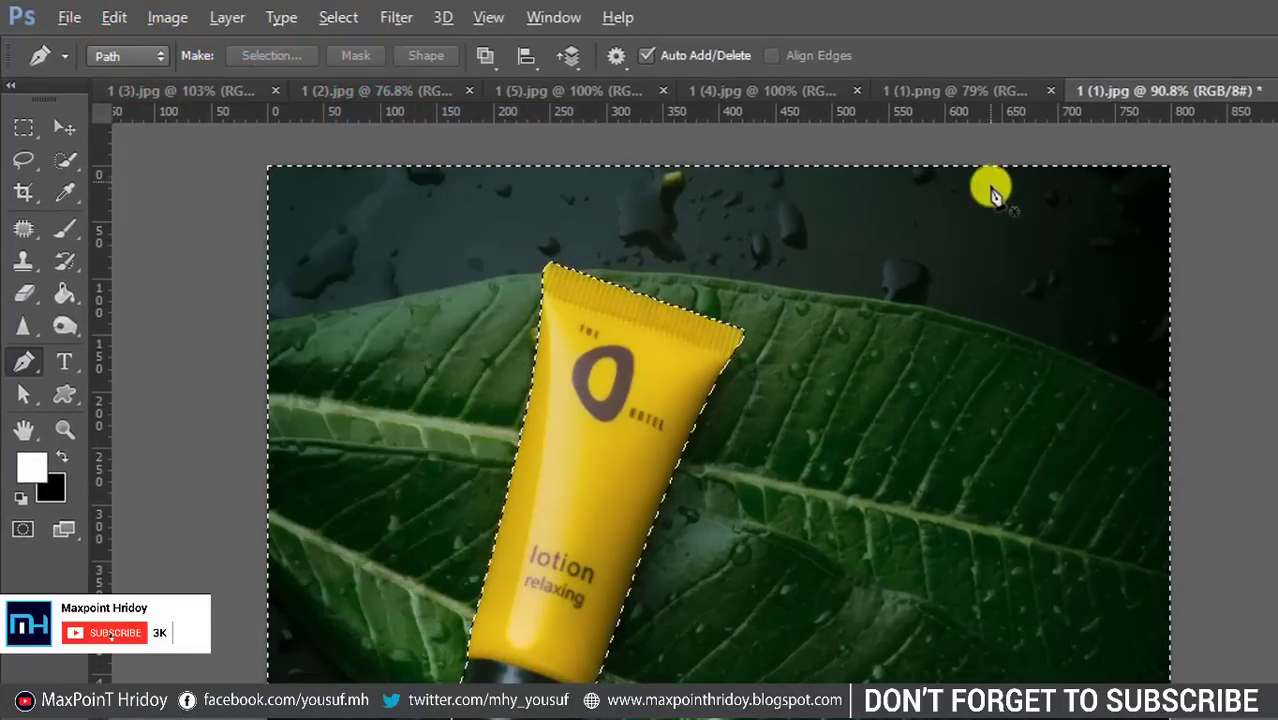
pyautogui.press('Delete')
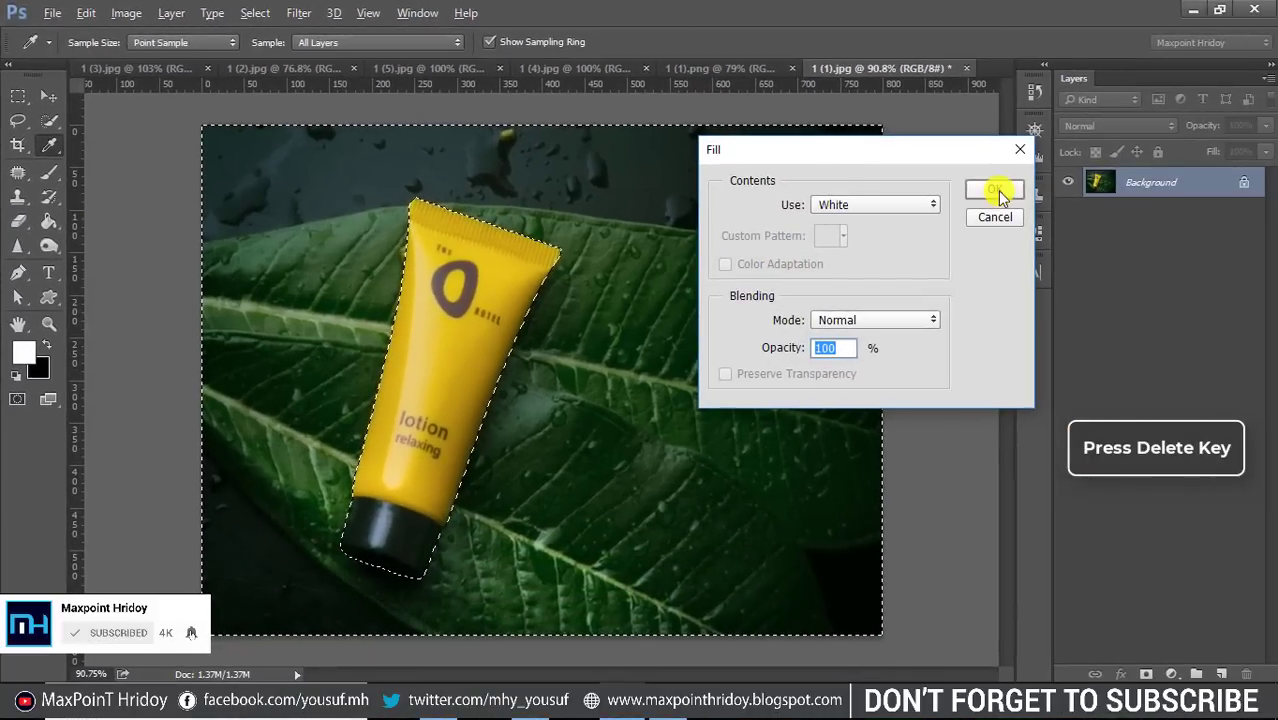
pyautogui.click(997, 190)
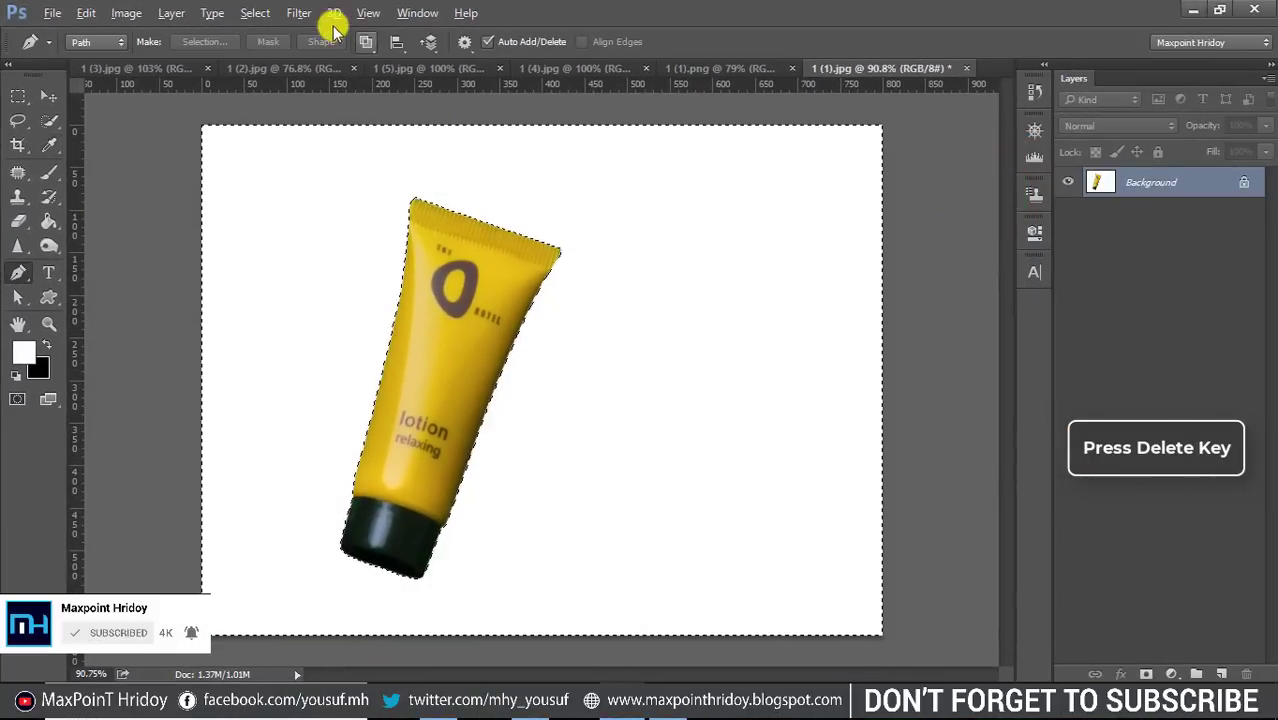
pyautogui.click(252, 14)
pyautogui.click(272, 49)
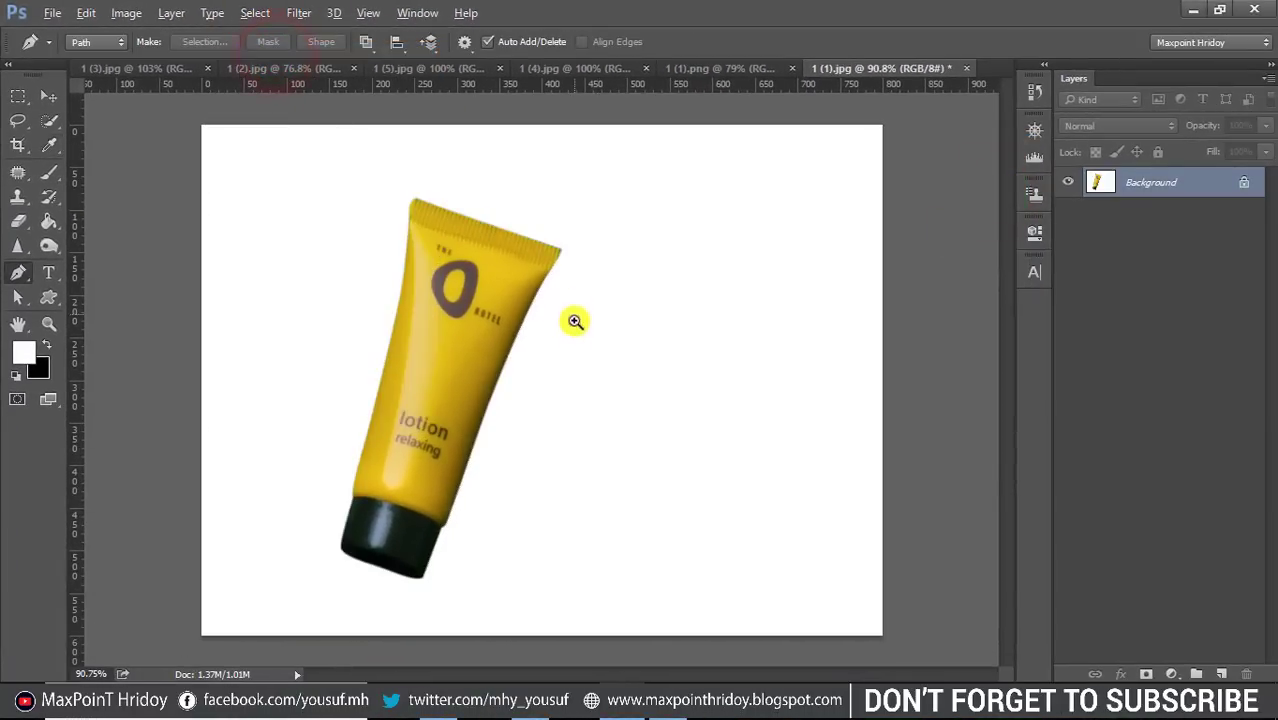